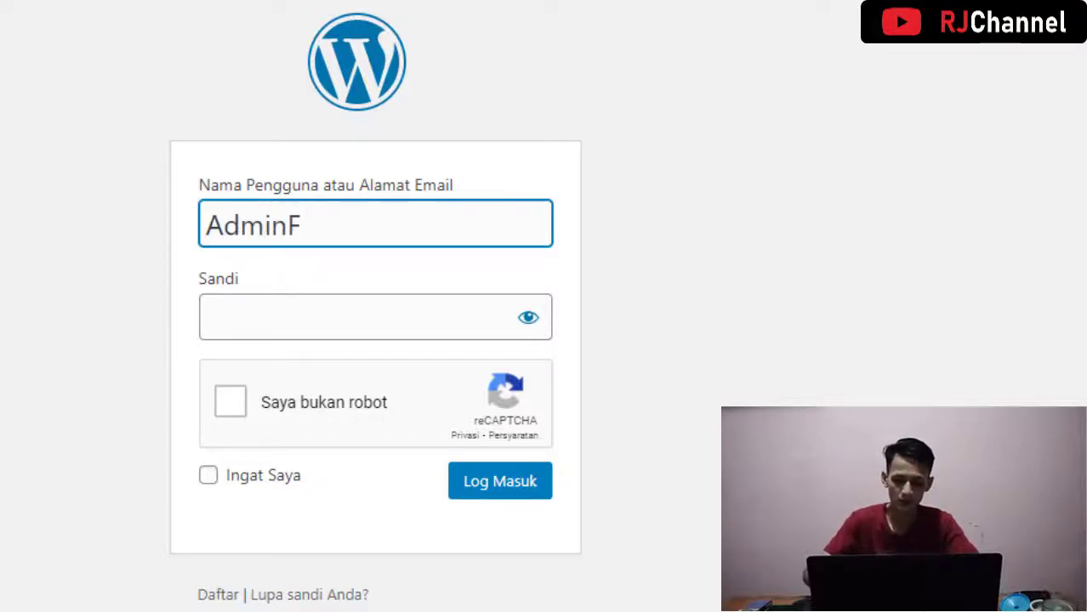
# Log in to the site's admin area as AdminDesa with the account password, and save the login in the browser
pyautogui.press('BackSpace')
pyautogui.write('Desa')
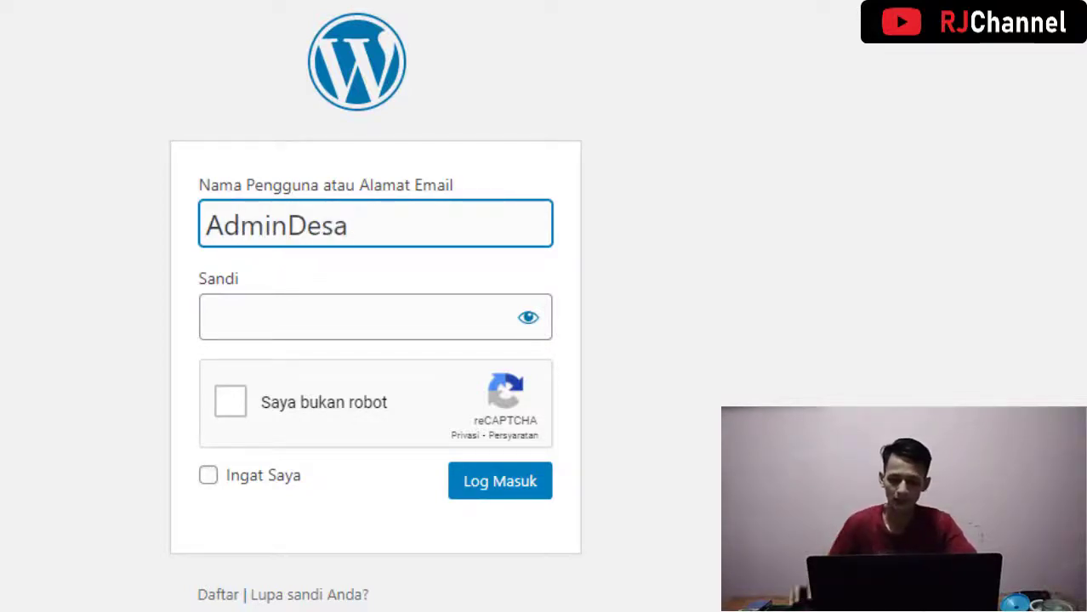
pyautogui.click(305, 311)
pyautogui.write('•••••••')
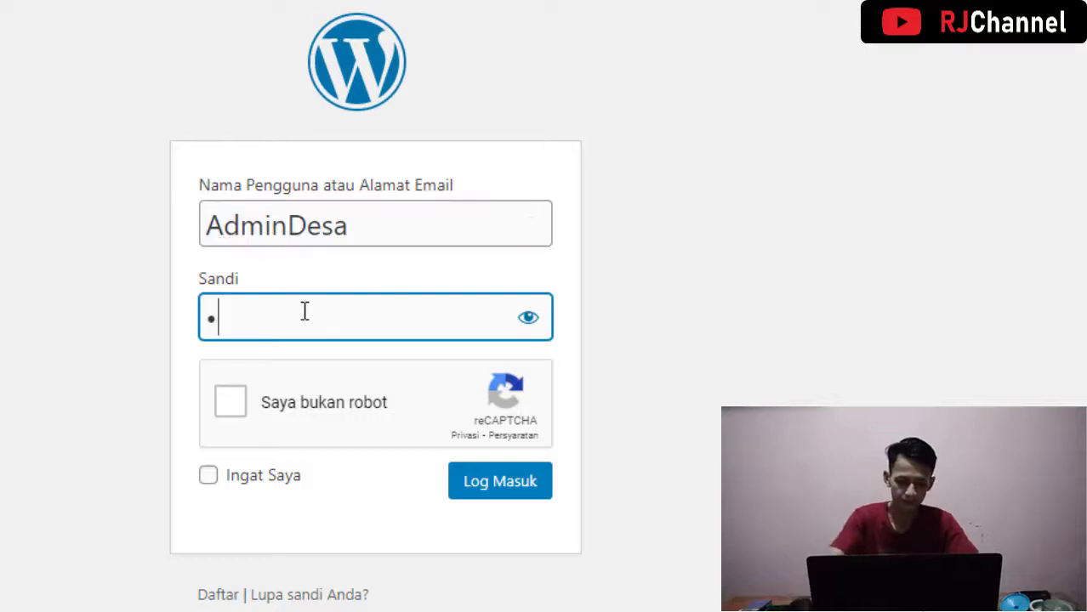
pyautogui.write('••••')
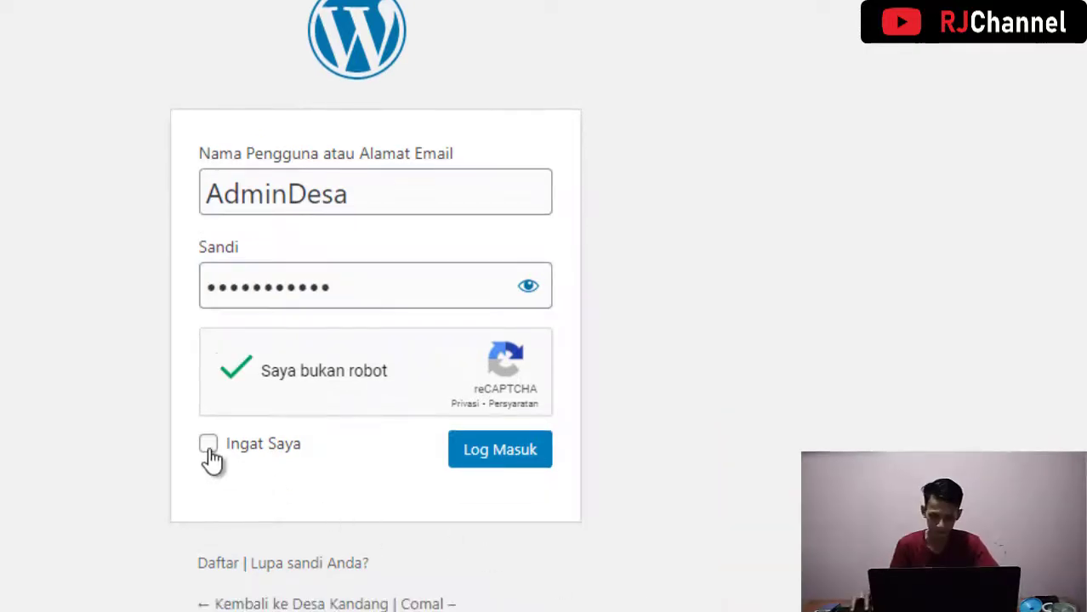
pyautogui.click(500, 446)
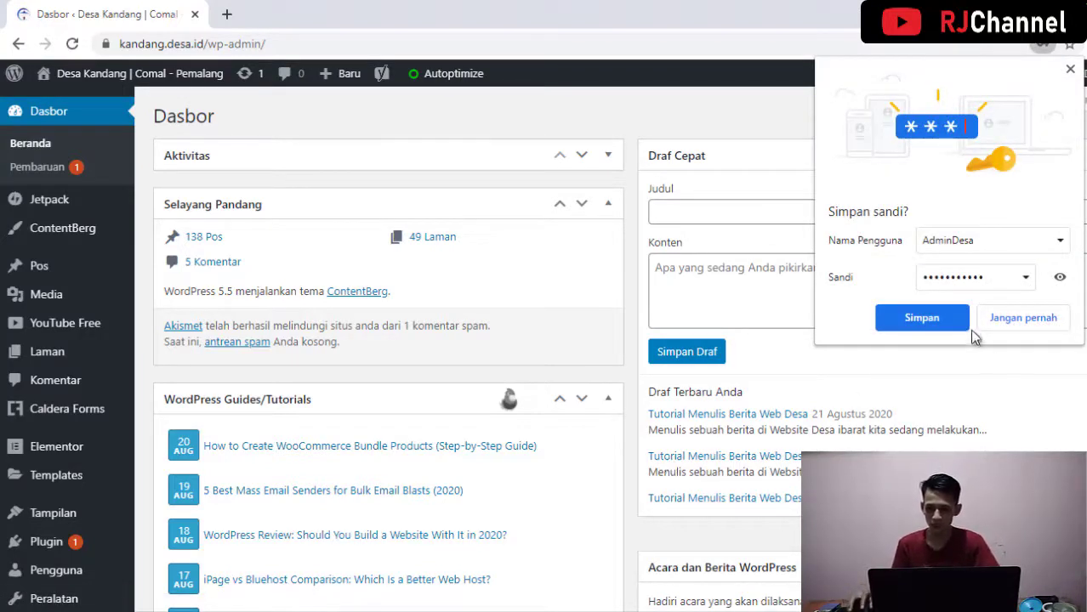
pyautogui.click(947, 321)
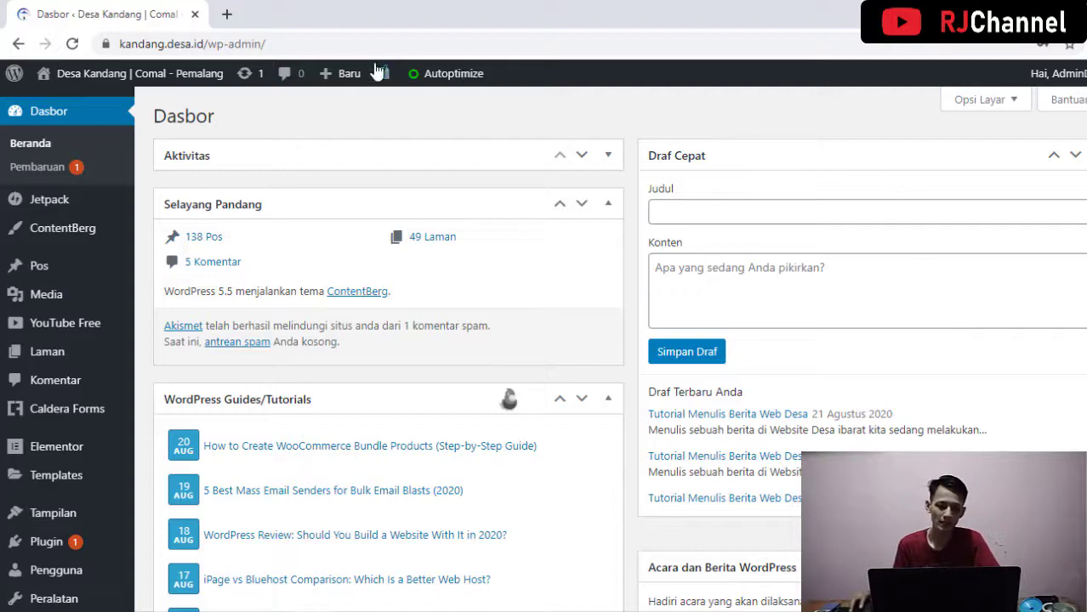
# Create a new post and dismiss the block editor's welcome guide
pyautogui.moveTo(335, 83)
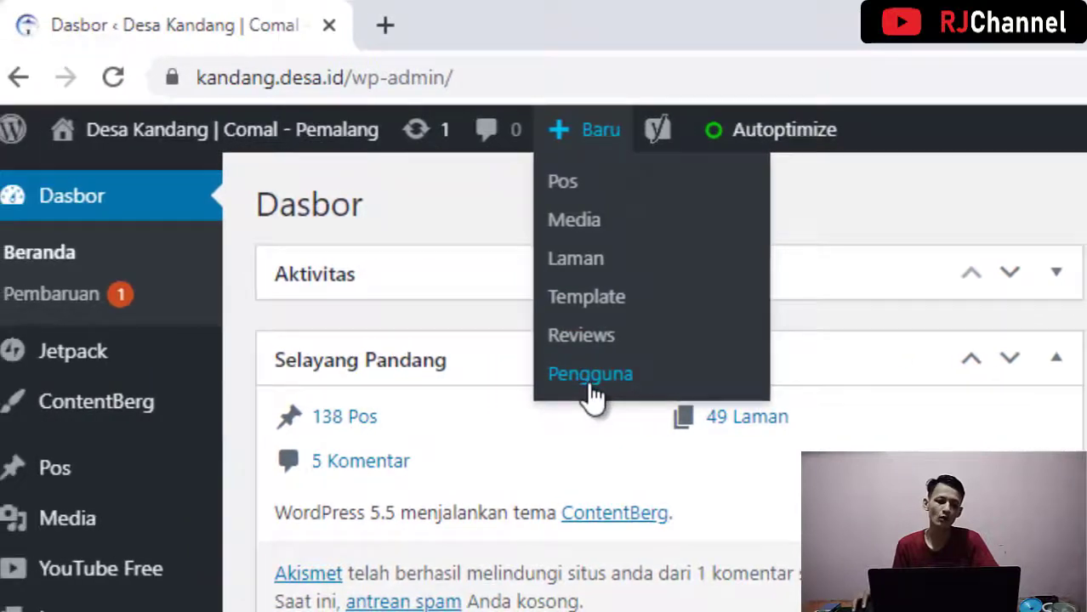
pyautogui.moveTo(75, 502)
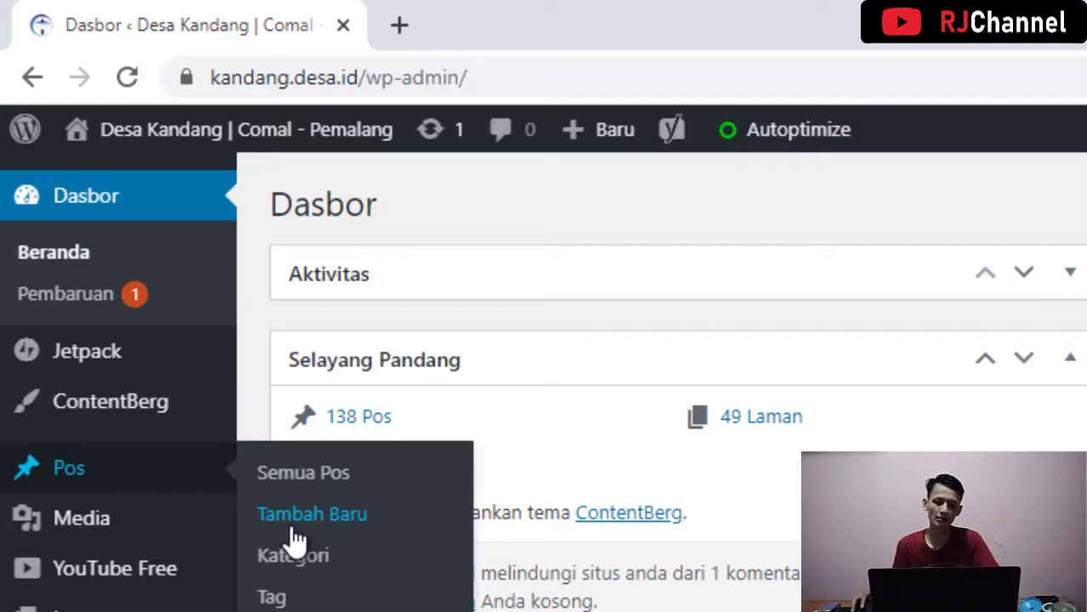
pyautogui.moveTo(590, 146)
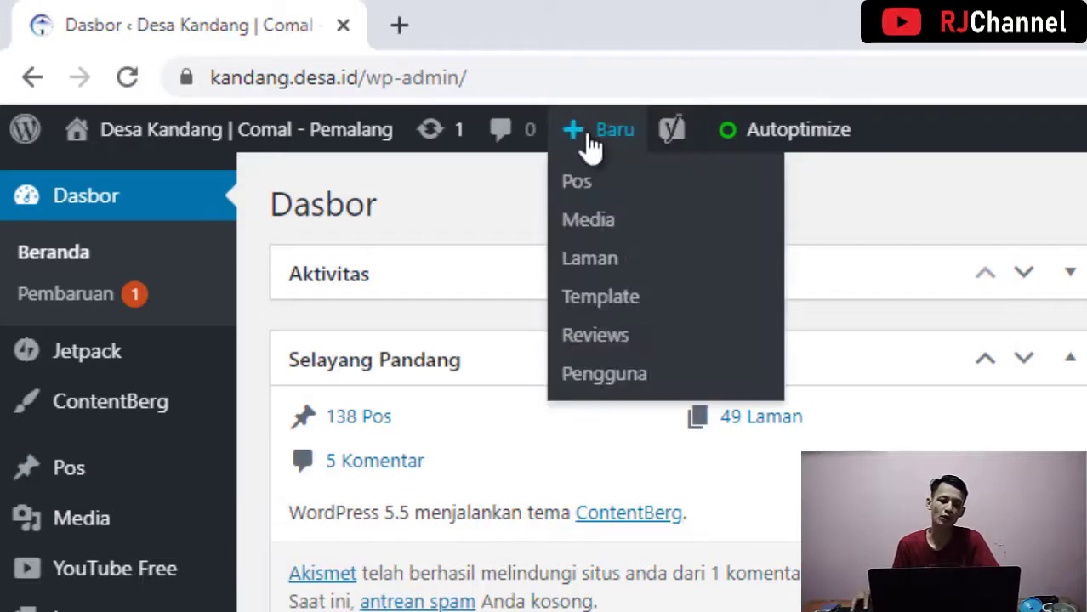
pyautogui.click(575, 198)
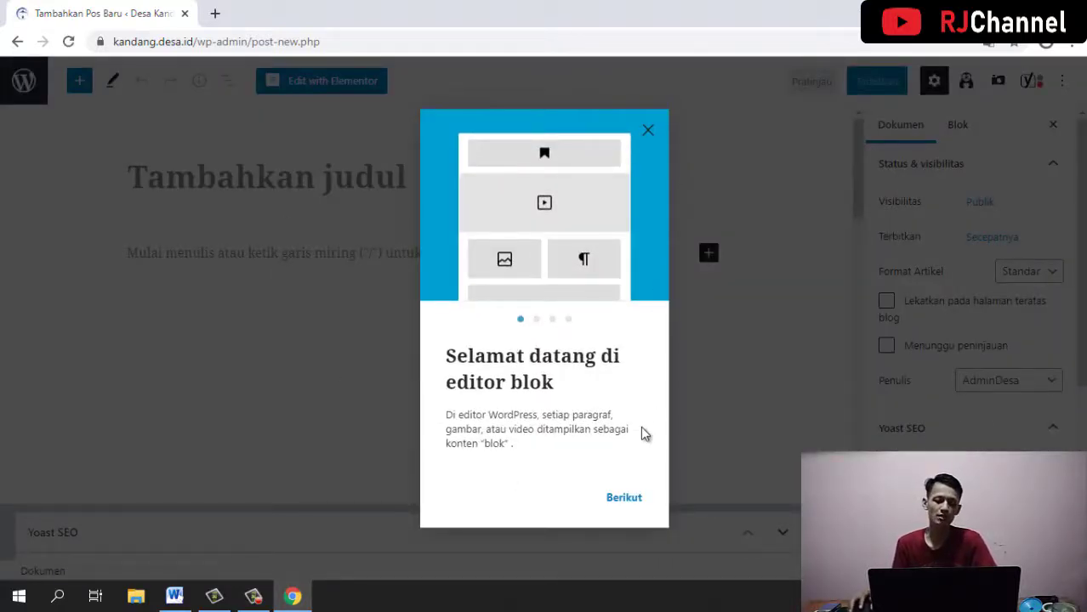
pyautogui.click(649, 134)
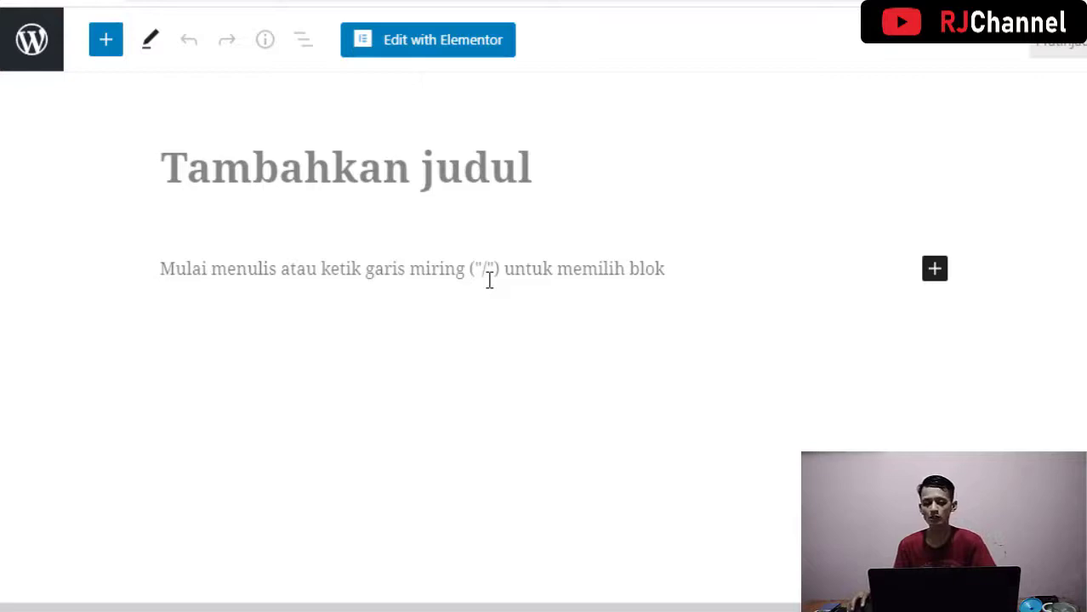
# Enter "BLT Dana Desa Disalurkan" as the post title
pyautogui.click(461, 160)
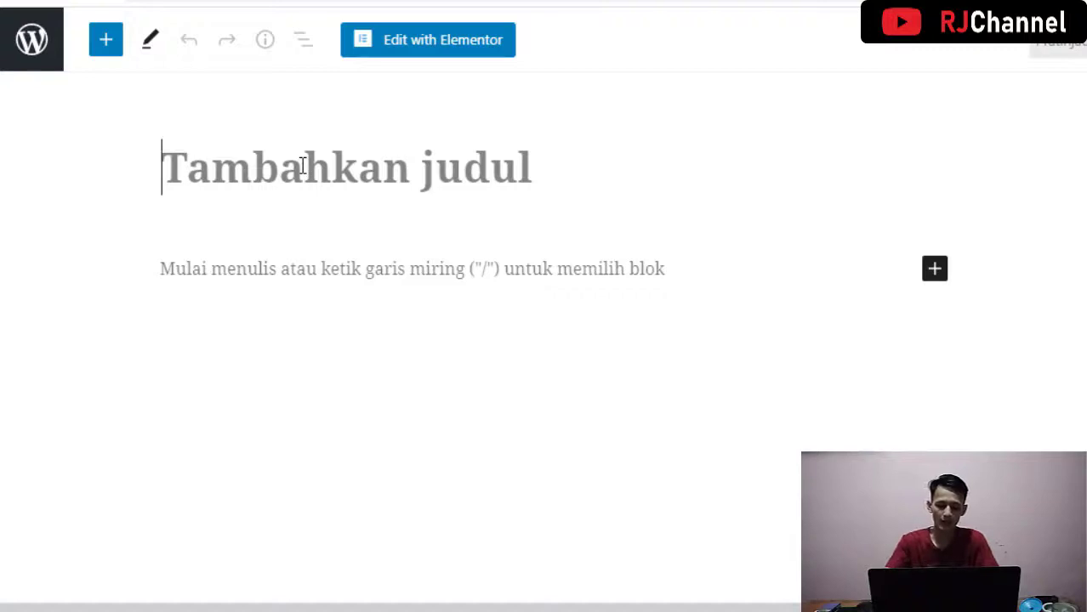
pyautogui.write('BLT Dana')
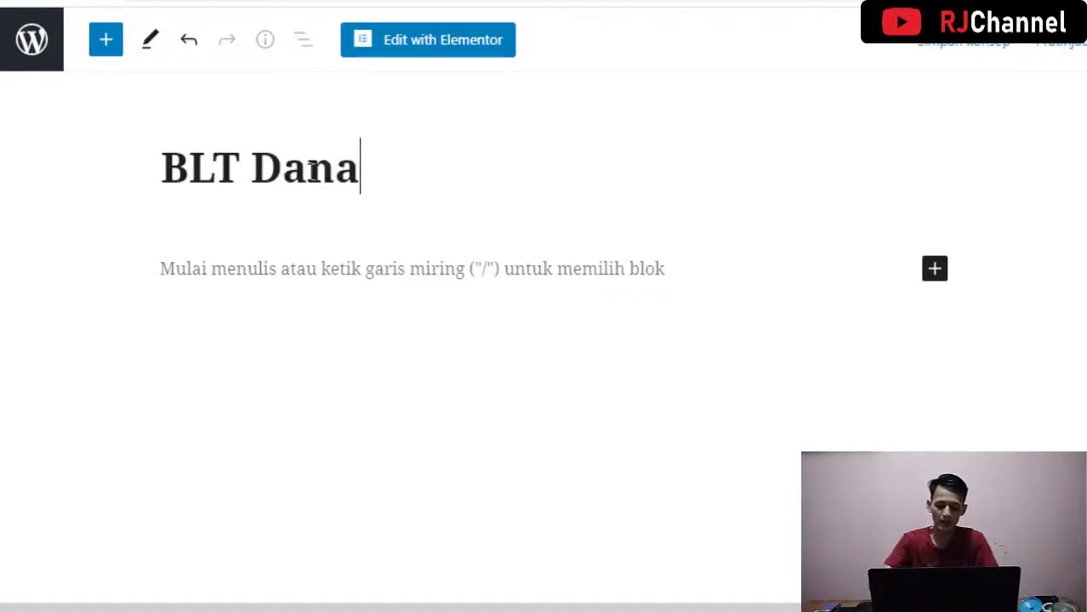
pyautogui.write(' Desa Disal')
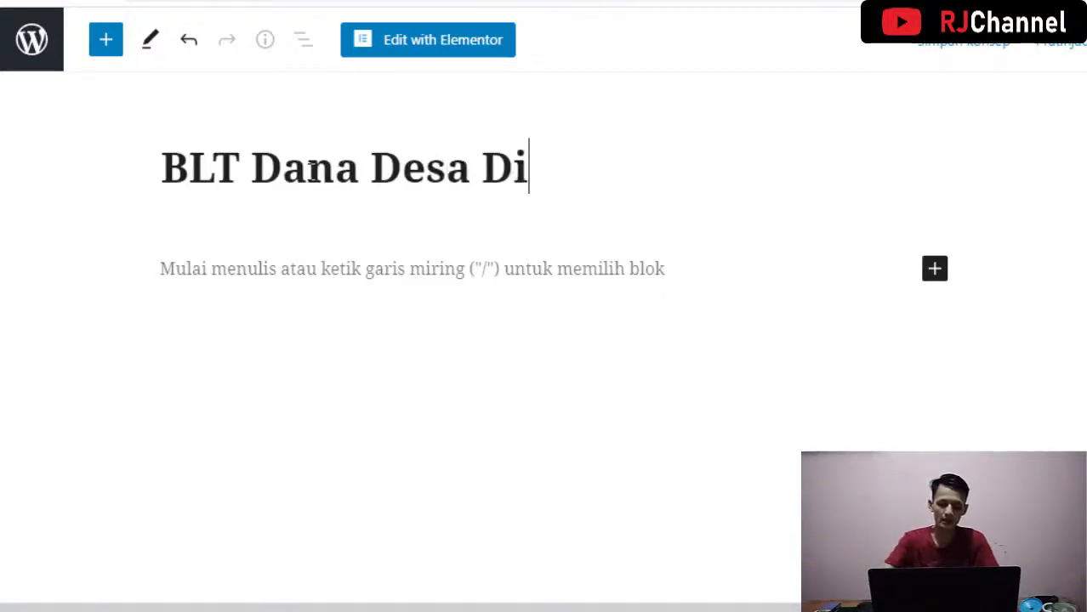
pyautogui.write('urkan')
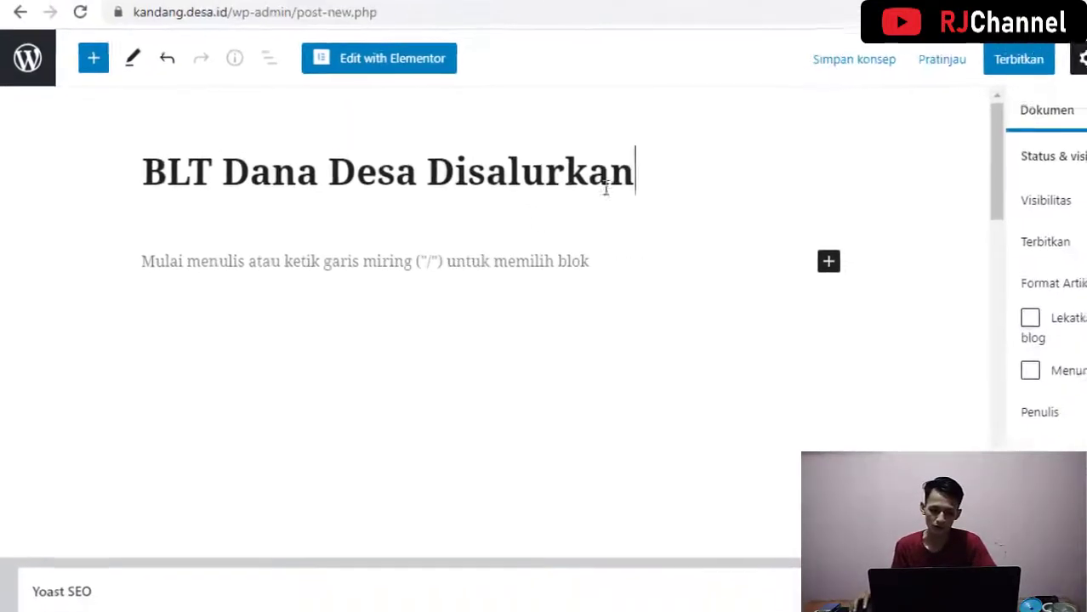
# Copy the heading "Tutorial Menulis Berita Web Desa" from the Word document and replace the post title with it
pyautogui.click(174, 596)
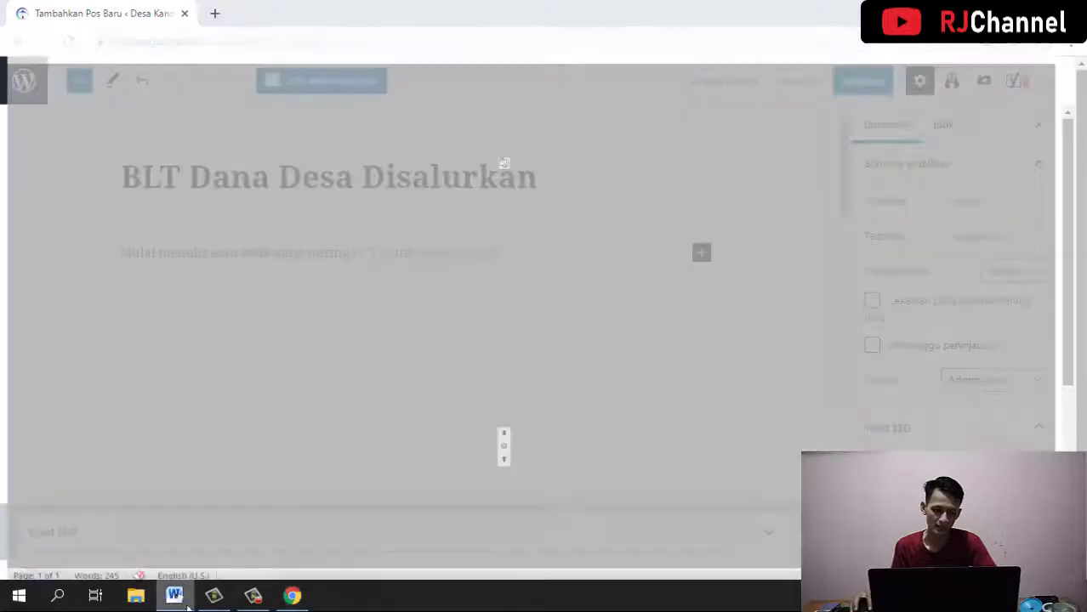
pyautogui.scroll(3, 444, 384)
pyautogui.scroll(5, 443, 385)
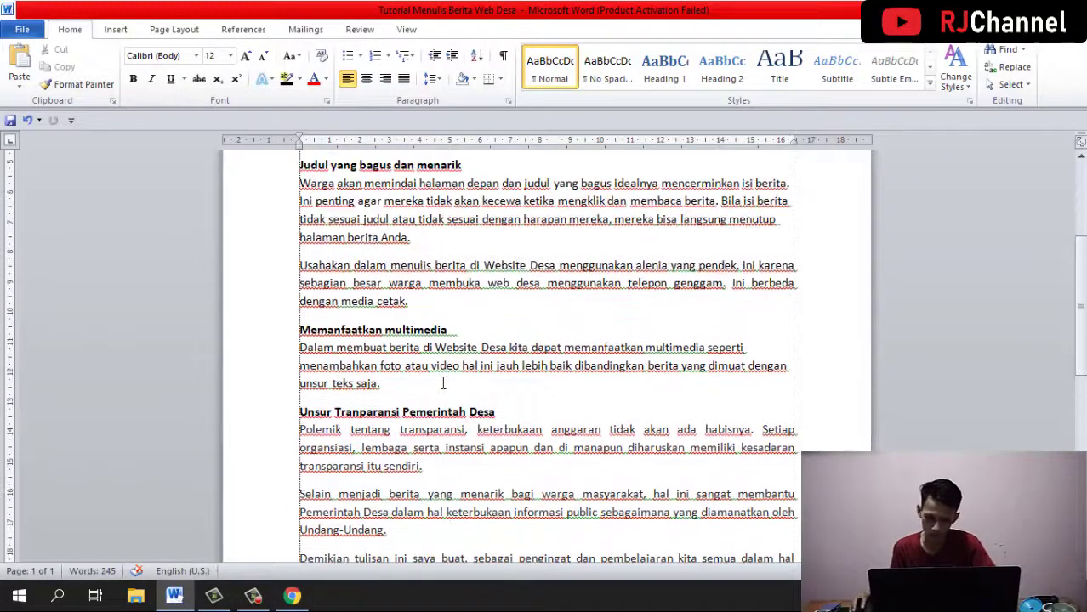
pyautogui.moveTo(500, 249); pyautogui.dragTo(299, 223)
pyautogui.hotkey('ctrl', 'c')
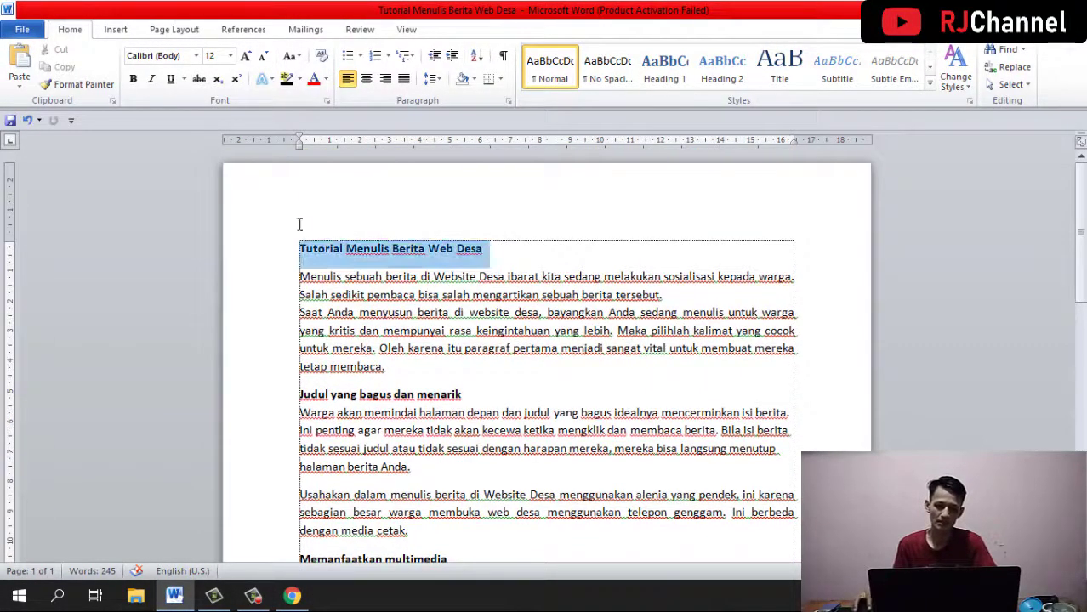
pyautogui.hotkey('ctrl', 'j')
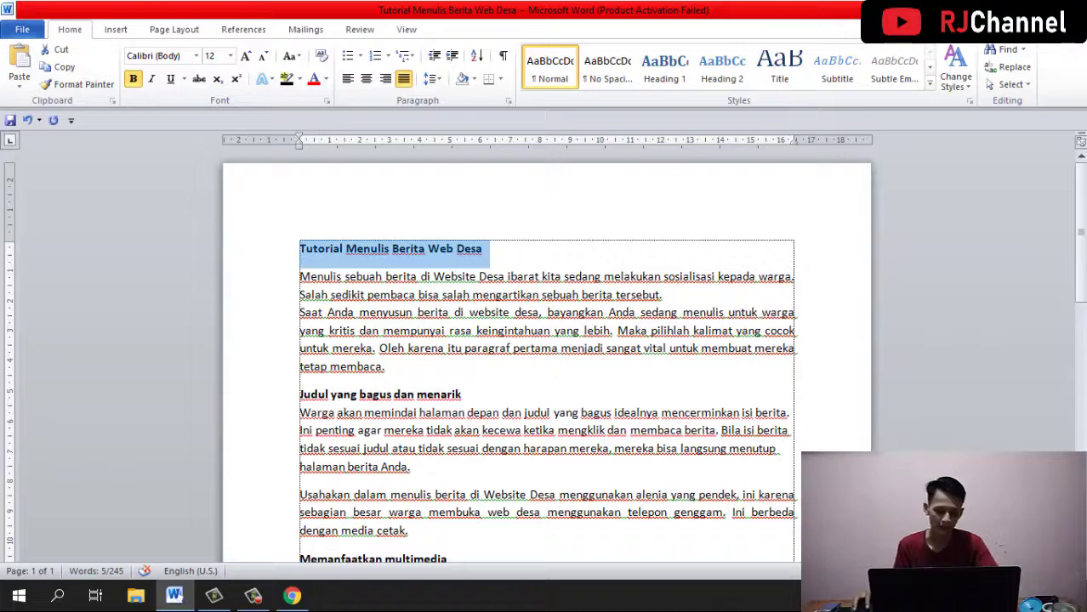
pyautogui.hotkey('alt', 'Tab')
pyautogui.moveTo(536, 177); pyautogui.dragTo(120, 150)
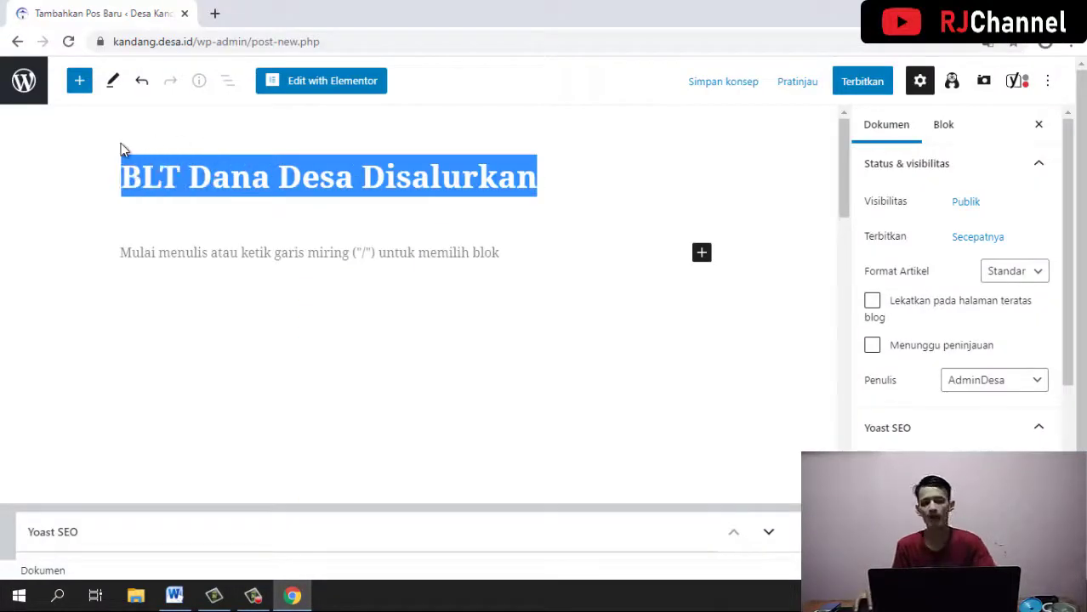
pyautogui.hotkey('ctrl', 'v')
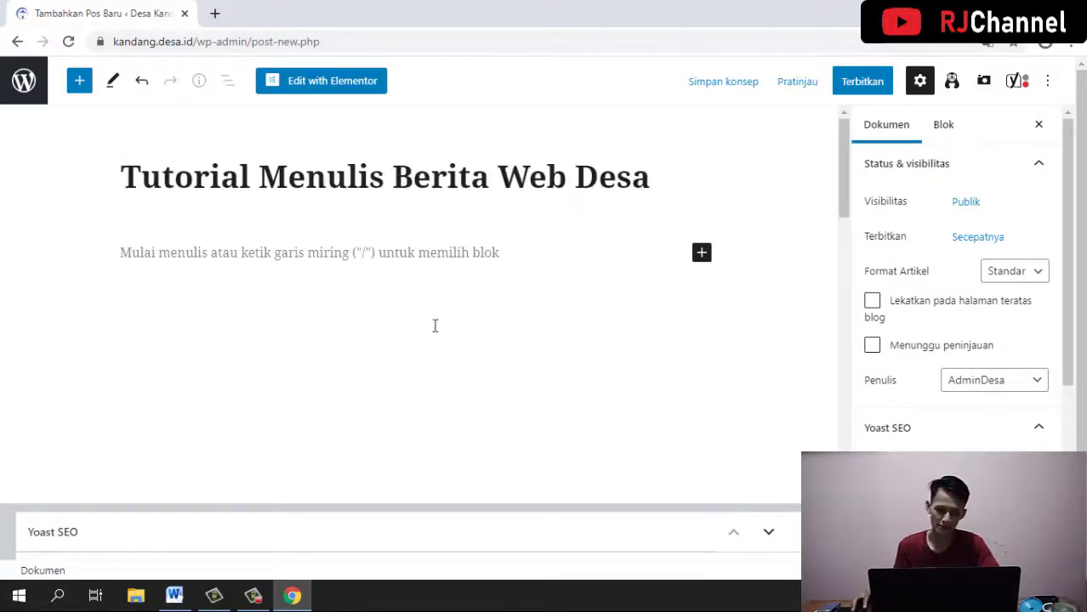
# Copy the article text below the heading in the Word document and paste it into the post body
pyautogui.click(218, 252)
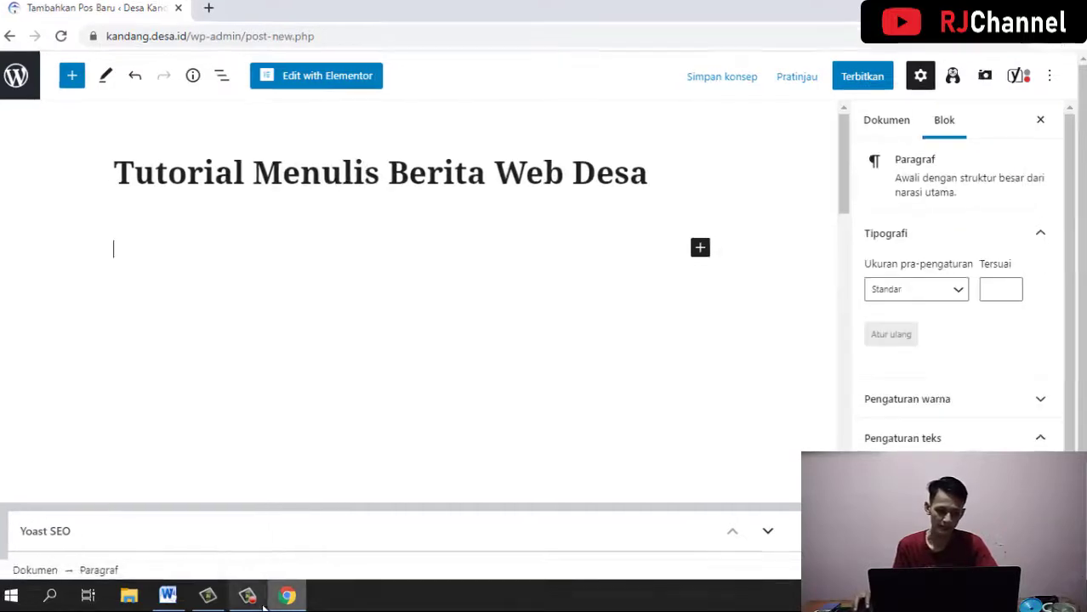
pyautogui.hotkey('alt', 'Tab')
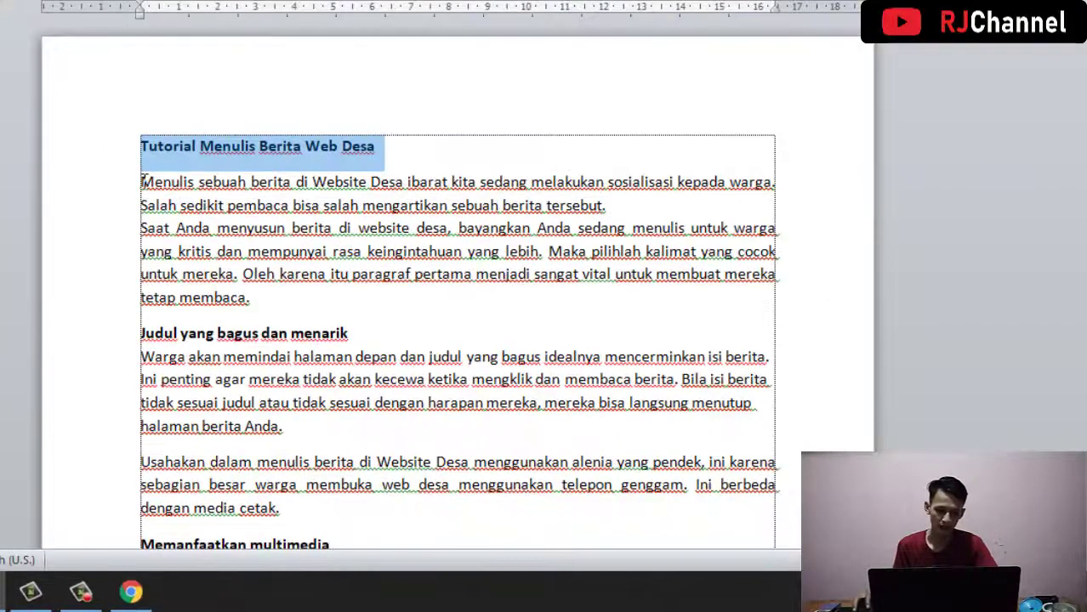
pyautogui.moveTo(142, 180); pyautogui.dragTo(292, 458)
pyautogui.hotkey('alt', 'Tab')
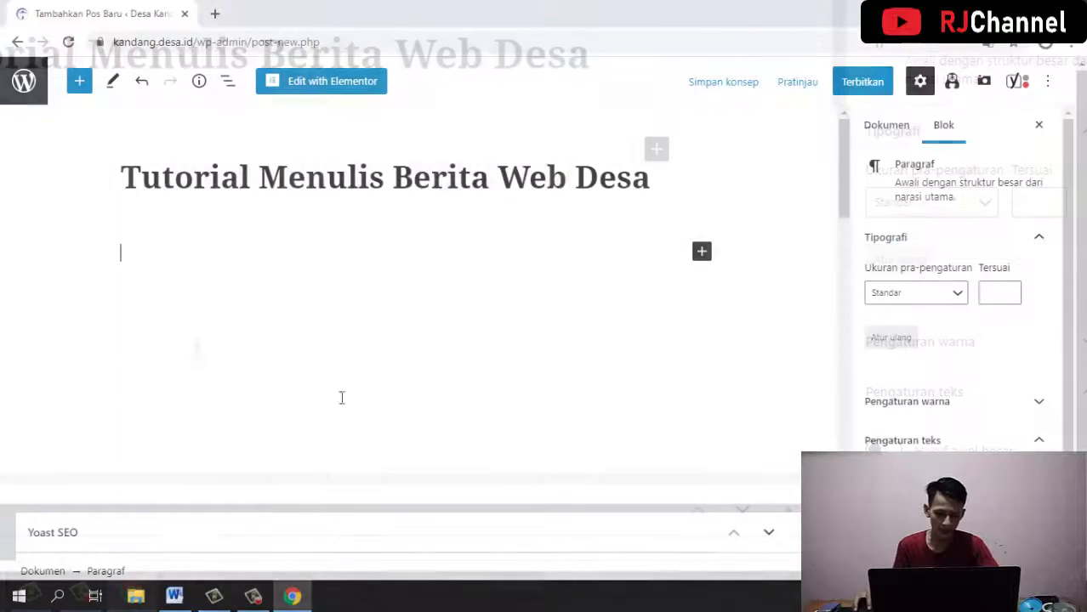
pyautogui.click(217, 263)
pyautogui.hotkey('ctrl', 'v')
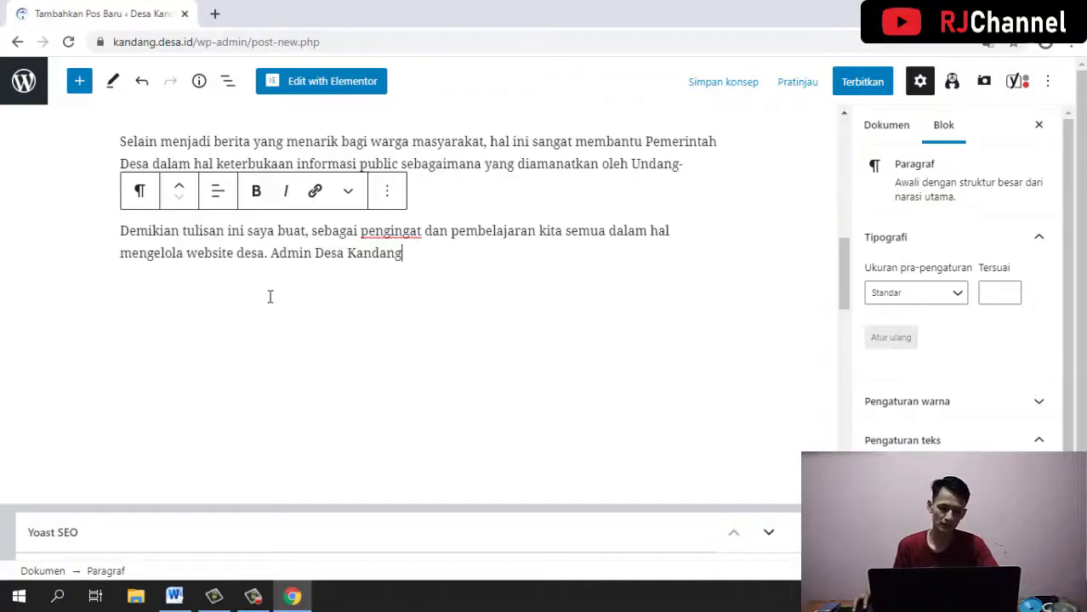
# Split the closing signature "Admin Desa Kandang" into its own paragraph at the end of the post
pyautogui.scroll(6, 333, 345)
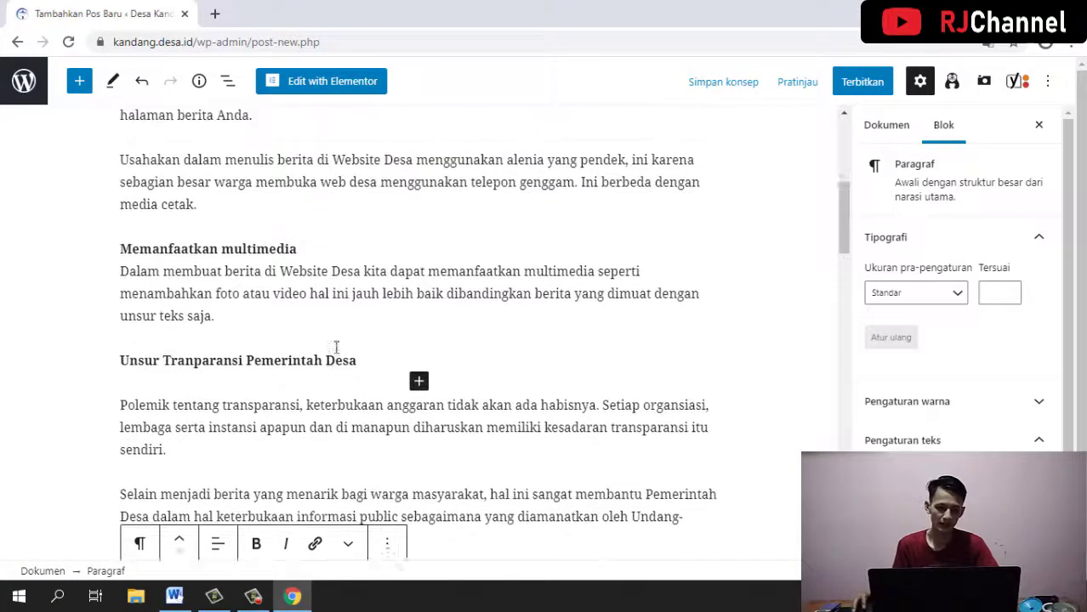
pyautogui.scroll(2, 336, 347)
pyautogui.scroll(-4, 334, 349)
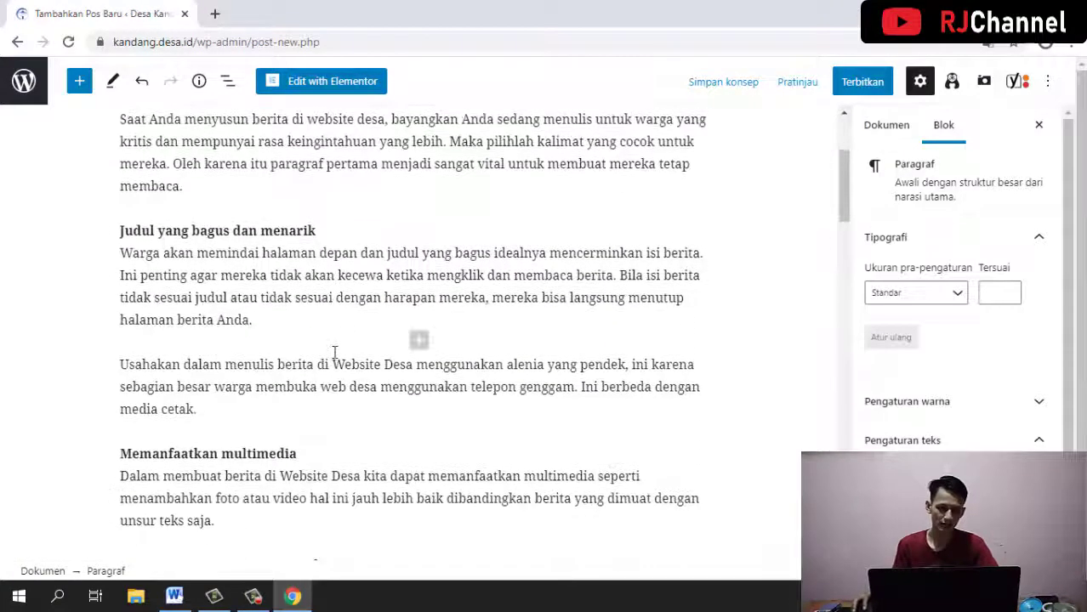
pyautogui.scroll(-3, 332, 355)
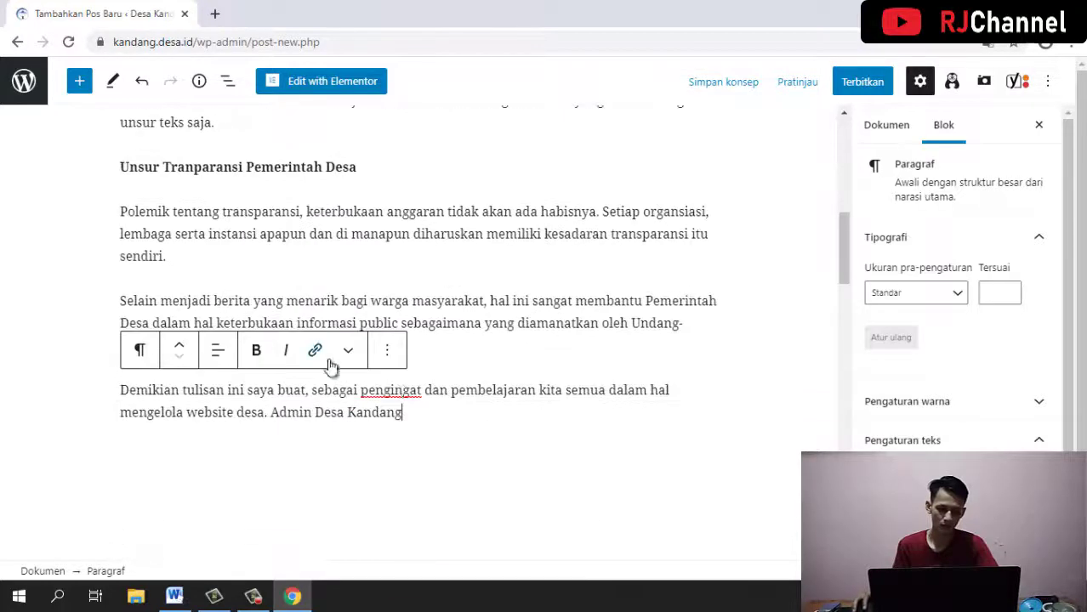
pyautogui.click(271, 412)
pyautogui.press('Return')
# Join the heading "Unsur Tranparansi Pemerintah Desa" with the paragraph below it, separated by a single line break
pyautogui.scroll(1, 270, 415)
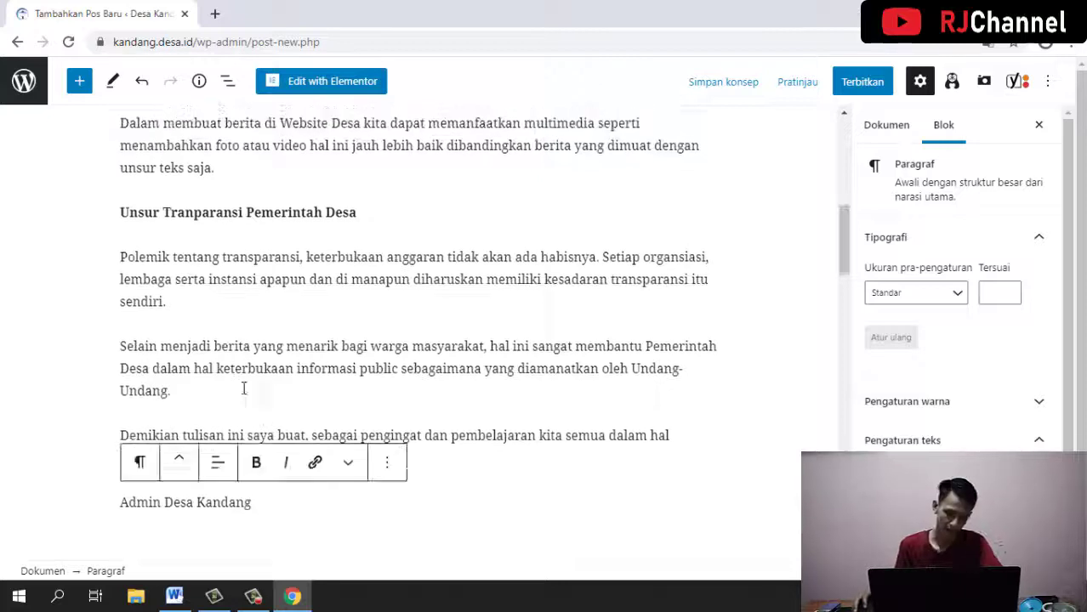
pyautogui.scroll(2, 148, 344)
pyautogui.click(137, 388)
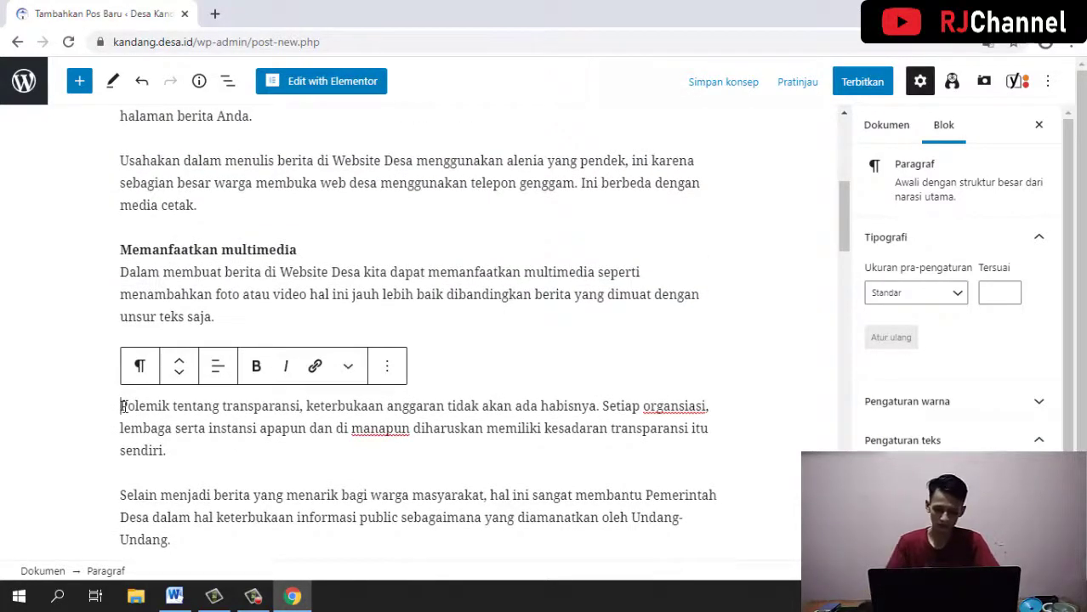
pyautogui.write('Unsur Tranparansi Pemerintah Desa')
pyautogui.hotkey('shift', 'Return')
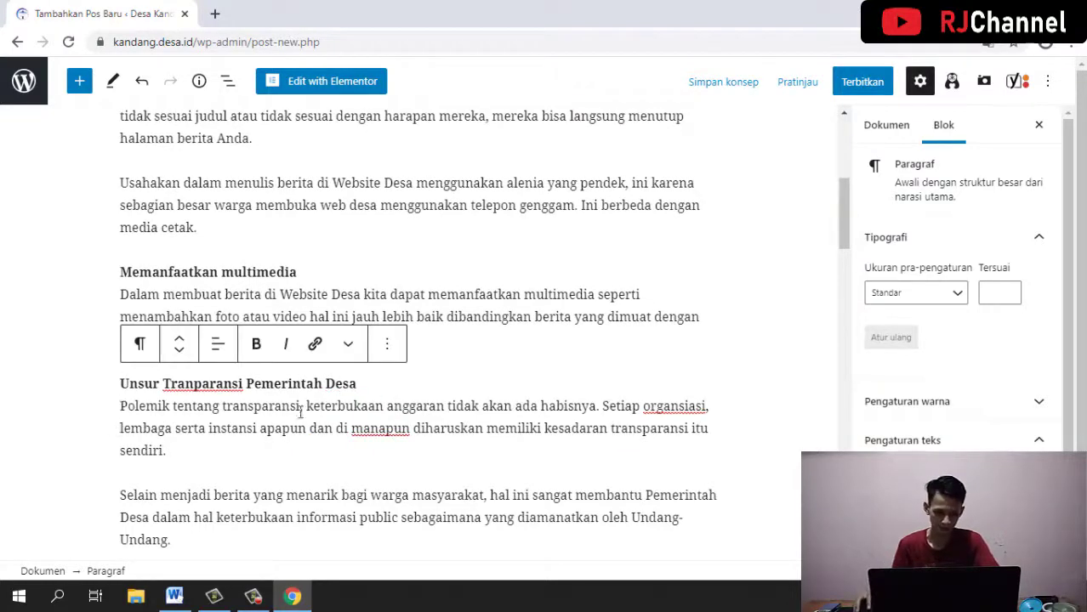
pyautogui.hotkey('shift', 'Return')
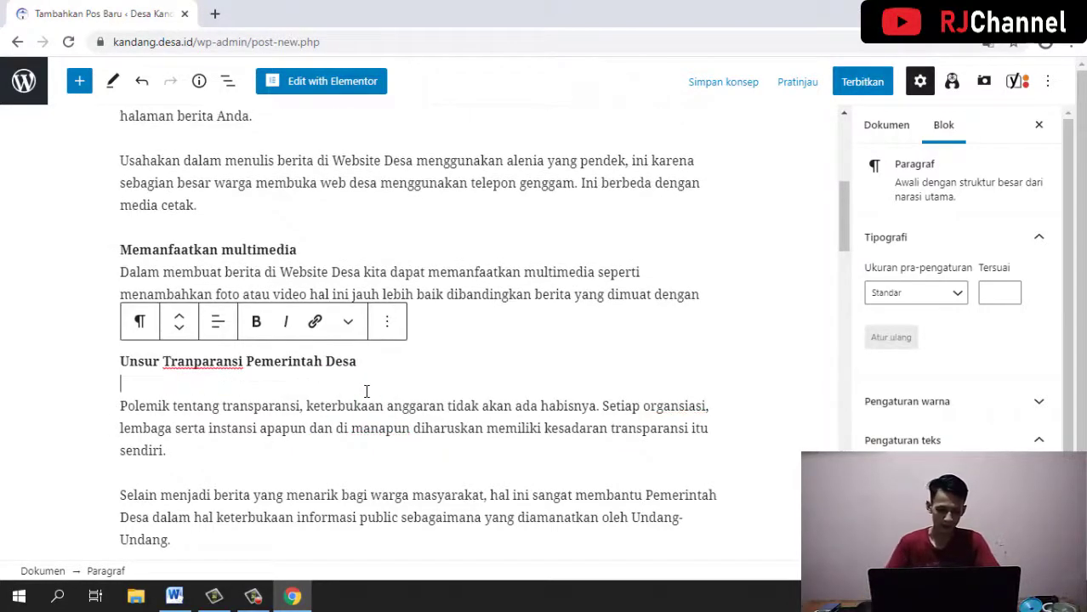
pyautogui.press('BackSpace')
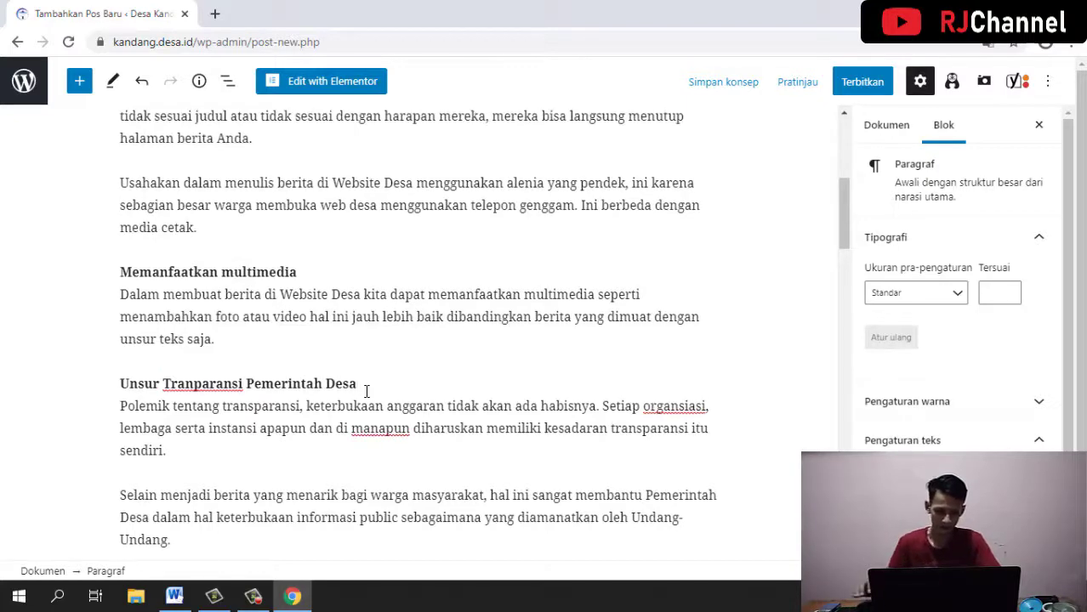
pyautogui.scroll(5, 366, 390)
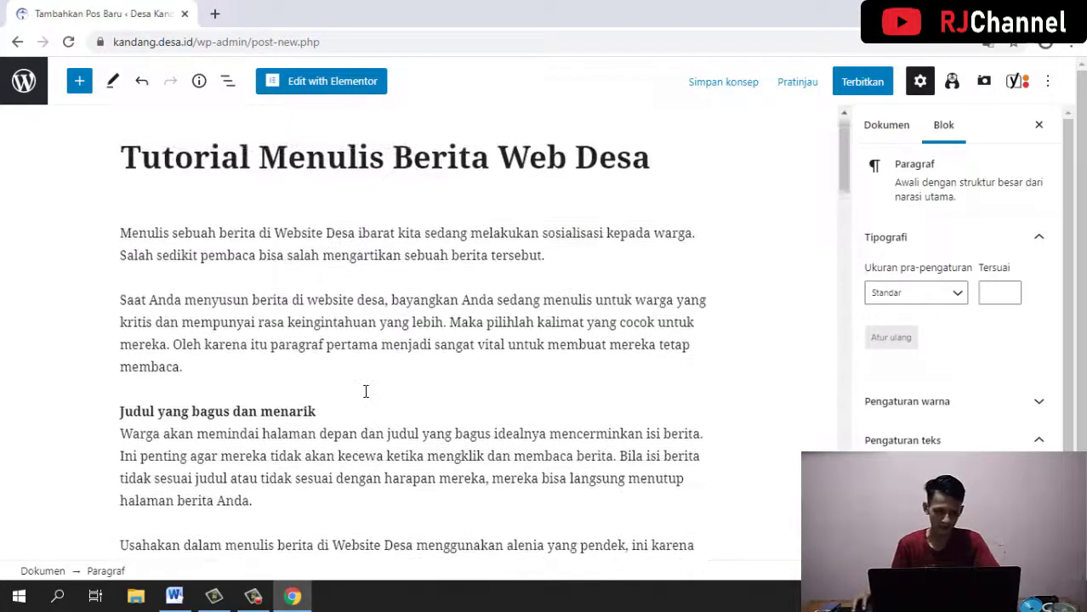
pyautogui.scroll(-5, 366, 391)
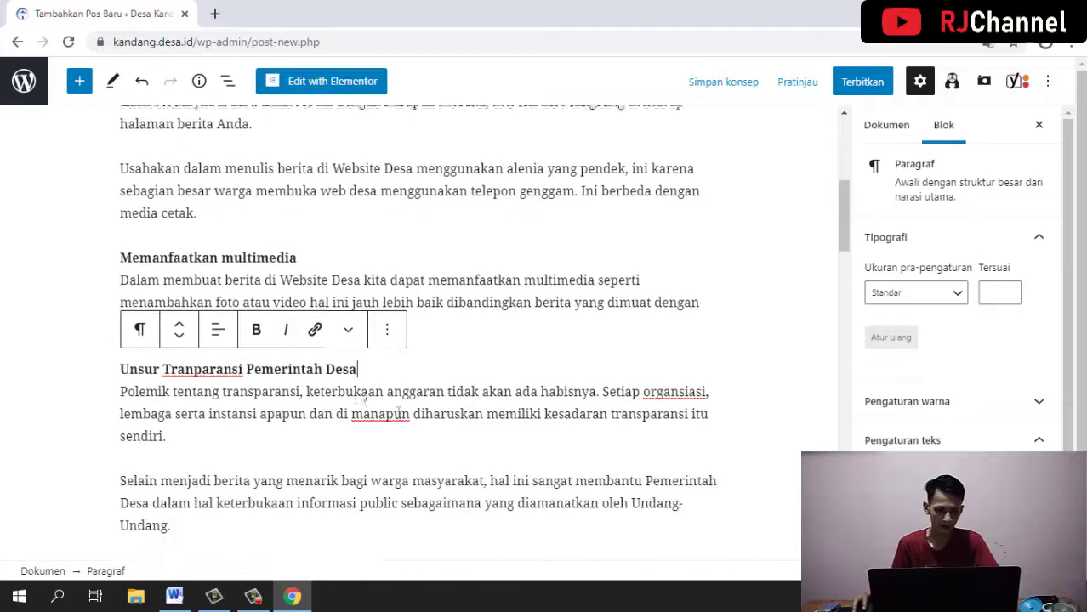
pyautogui.scroll(-3, 398, 412)
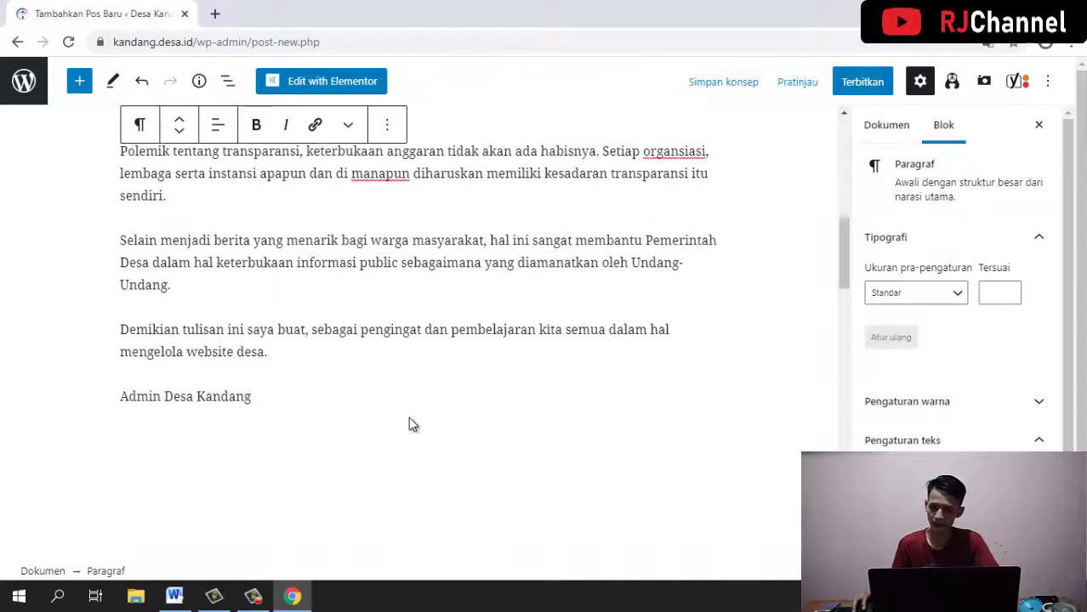
# Read through the pasted article from the post title down to the closing signature "Admin Desa Kandang", checking its headings and paragraph spacing
pyautogui.scroll(8, 460, 391)
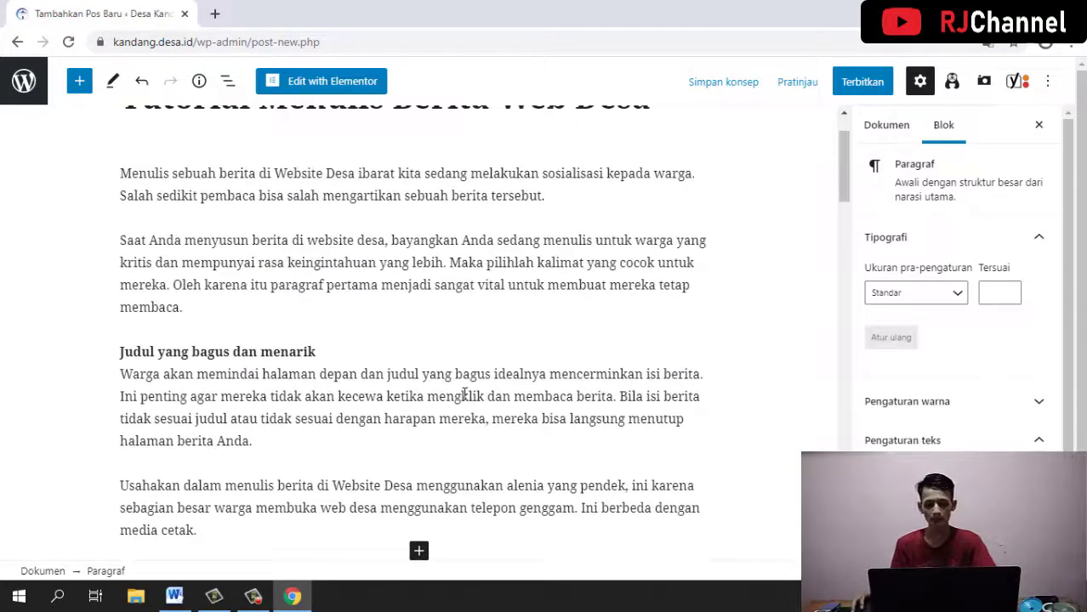
pyautogui.scroll(1, 464, 393)
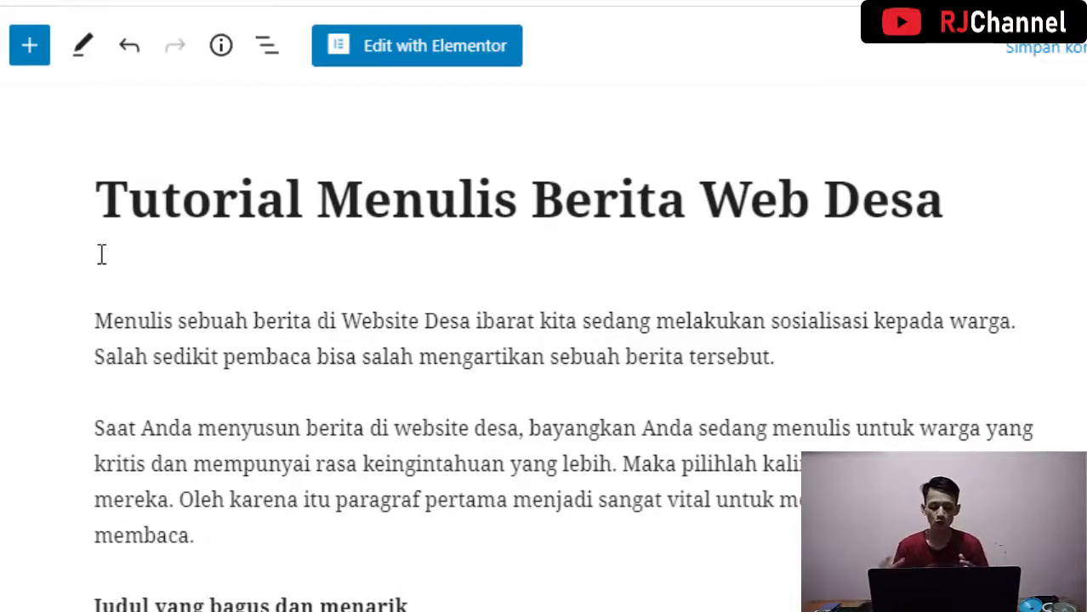
pyautogui.scroll(-5, 102, 254)
pyautogui.scroll(-2, 559, 350)
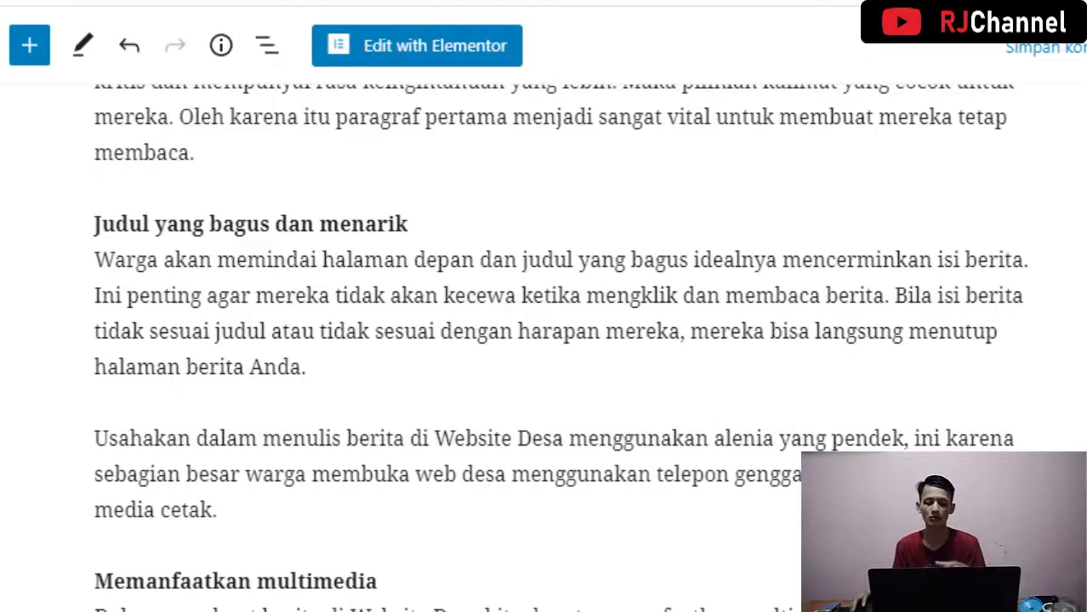
pyautogui.scroll(-2, 559, 348)
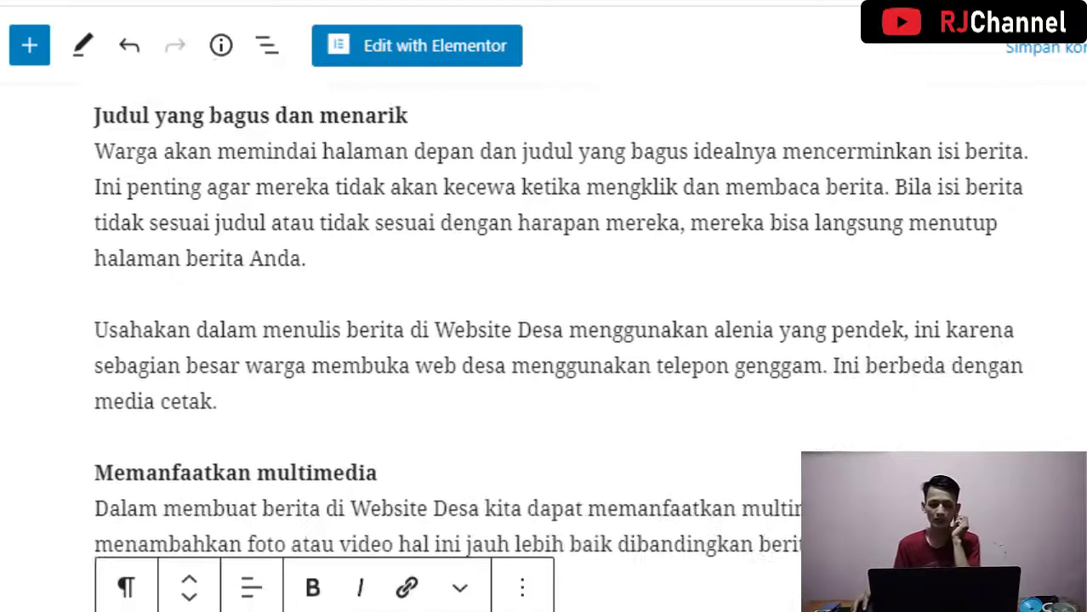
pyautogui.scroll(-4, 685, 510)
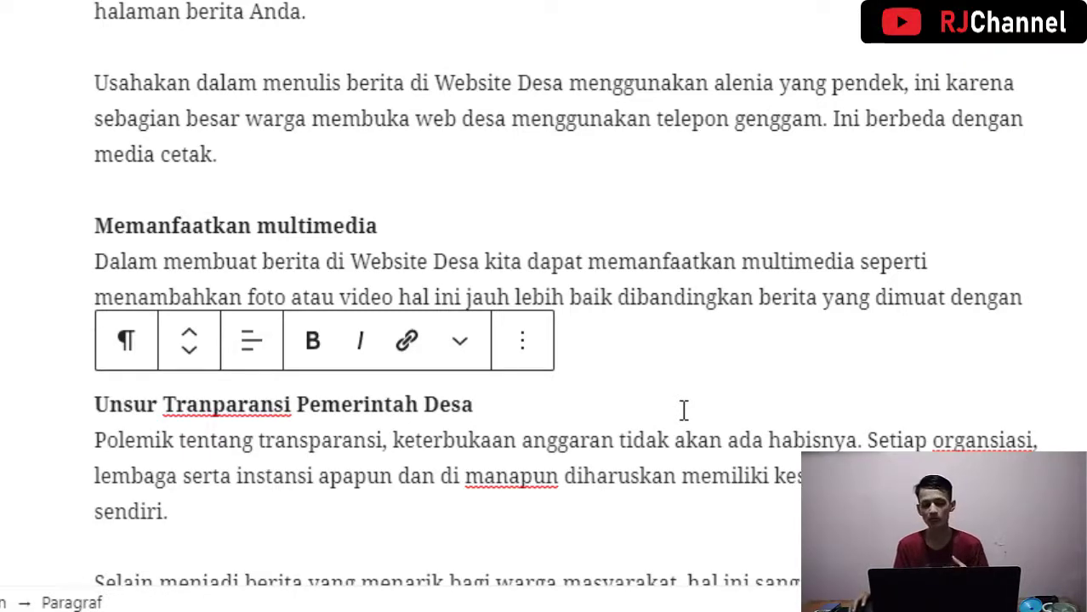
pyautogui.scroll(-2, 683, 410)
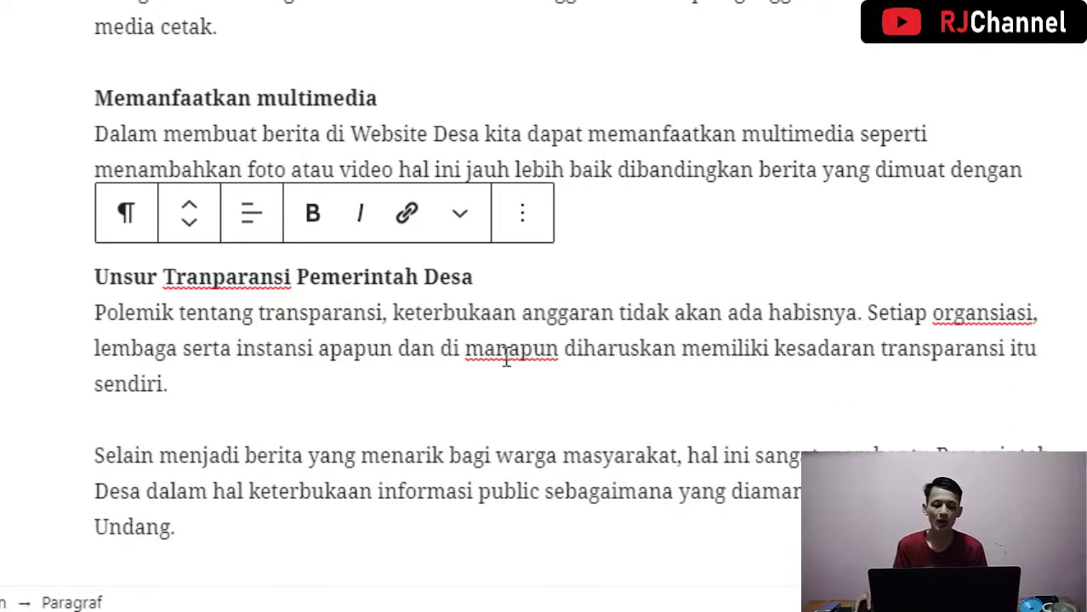
pyautogui.click(764, 313)
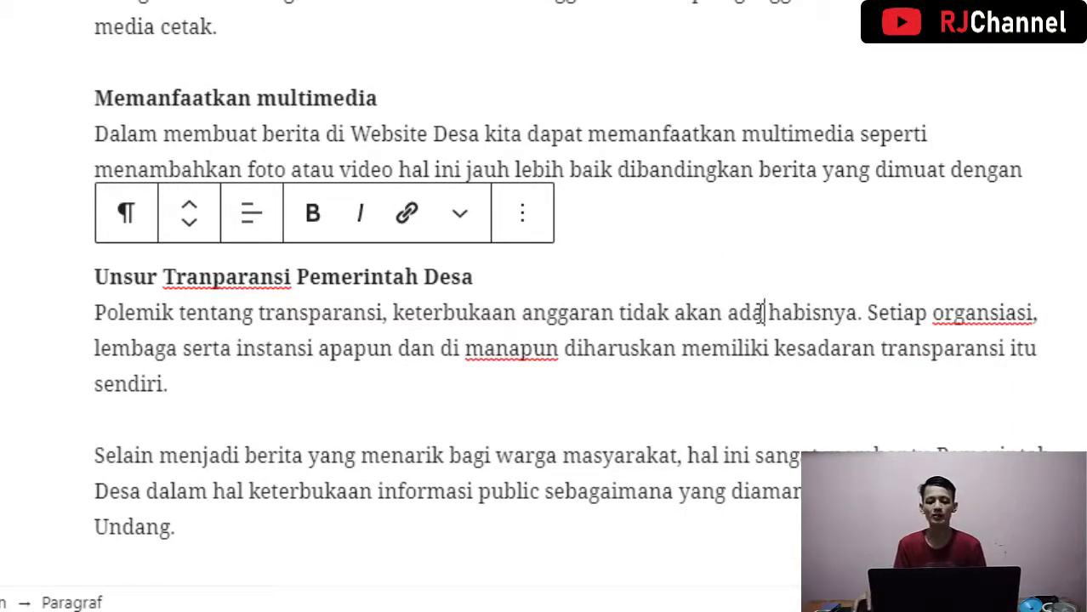
pyautogui.doubleClick(663, 476)
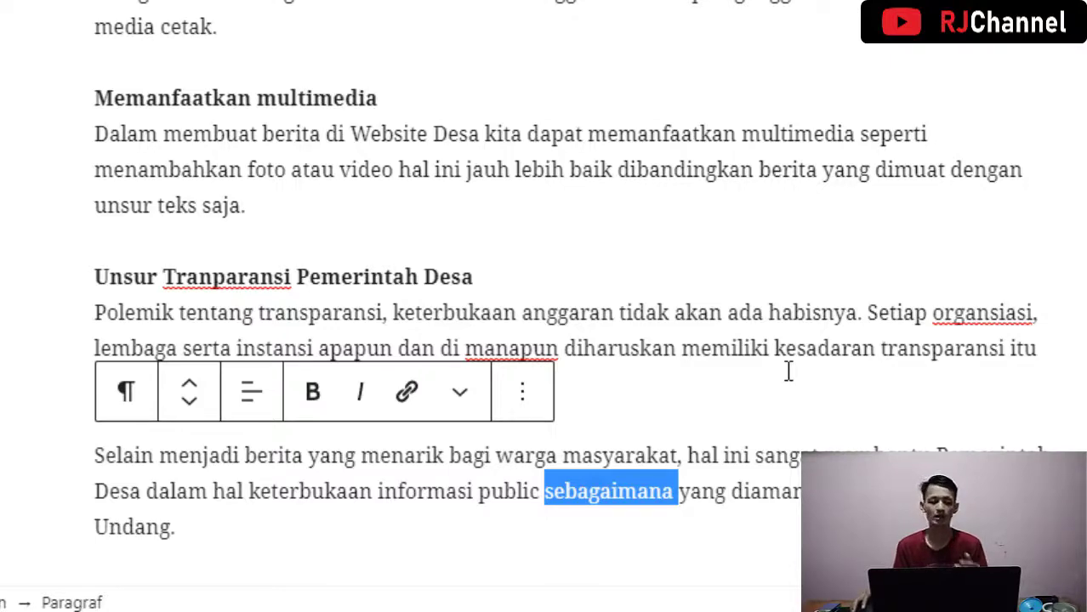
pyautogui.scroll(-3, 794, 405)
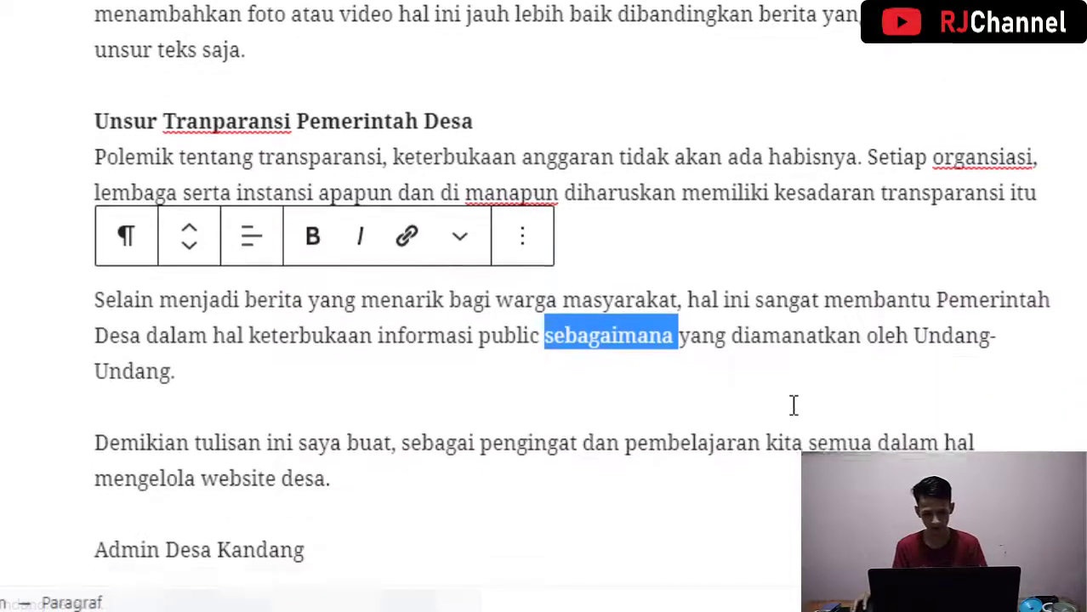
pyautogui.click(681, 364)
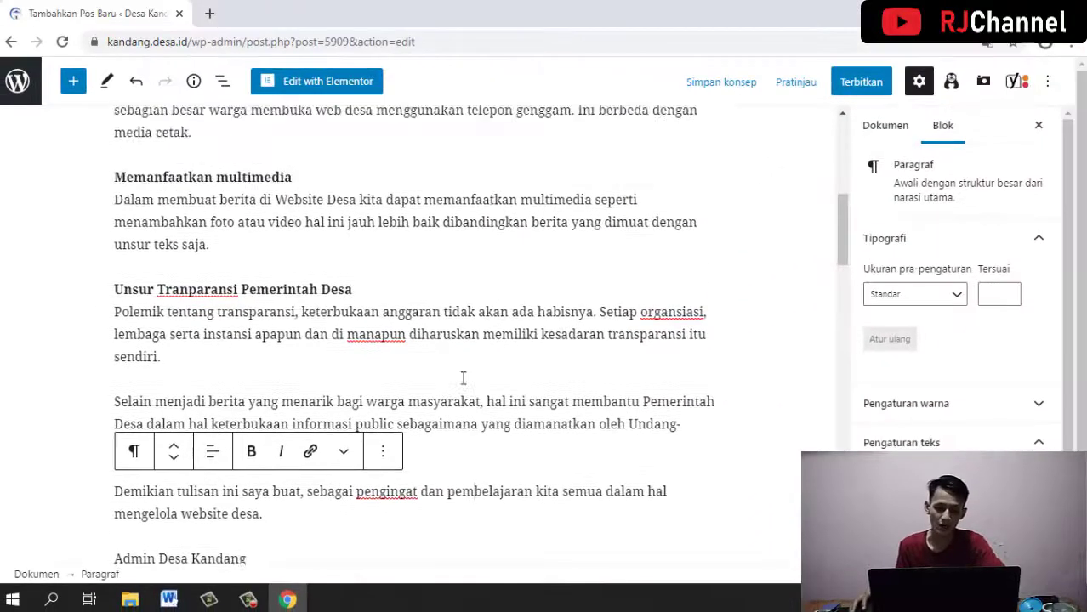
# Skim the post's sections again to find a suitable place for an image, near the heading "Memanfaatkan multimedia"
pyautogui.scroll(4, 461, 385)
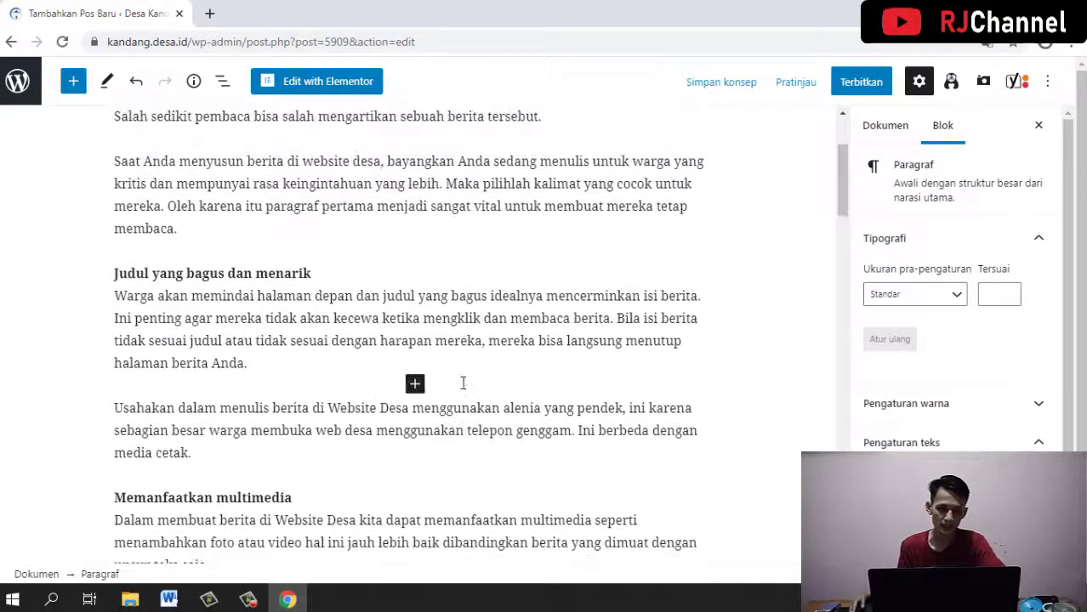
pyautogui.scroll(-3, 446, 399)
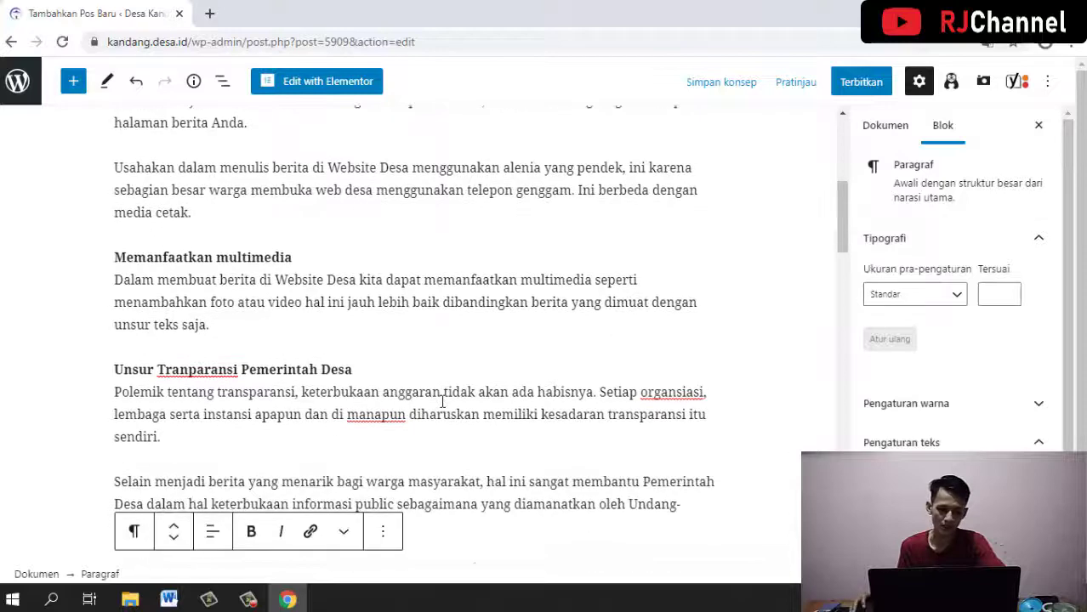
pyautogui.scroll(3, 442, 401)
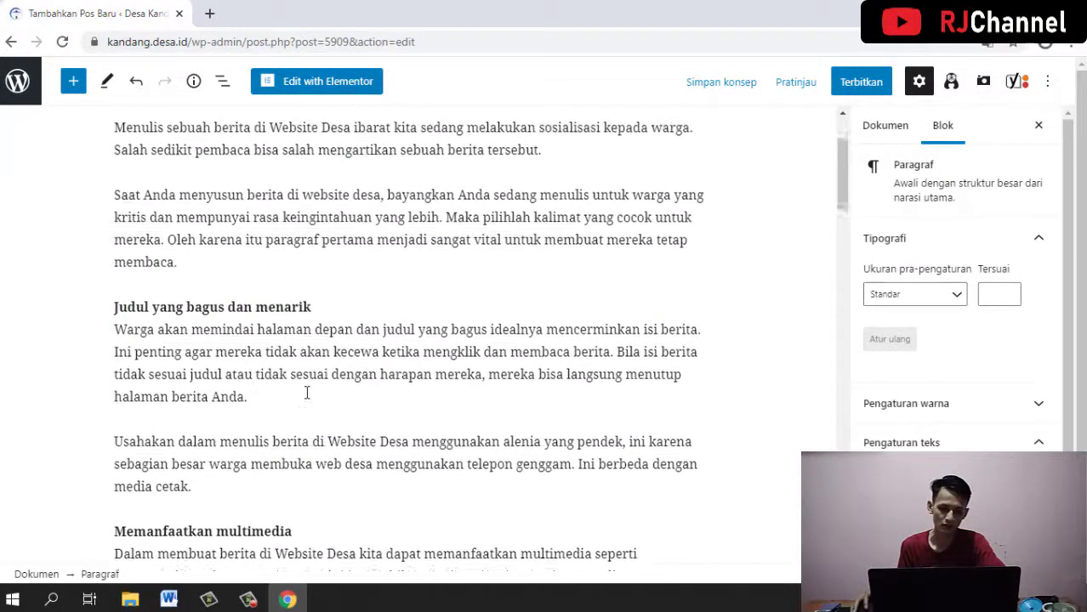
pyautogui.scroll(2, 307, 393)
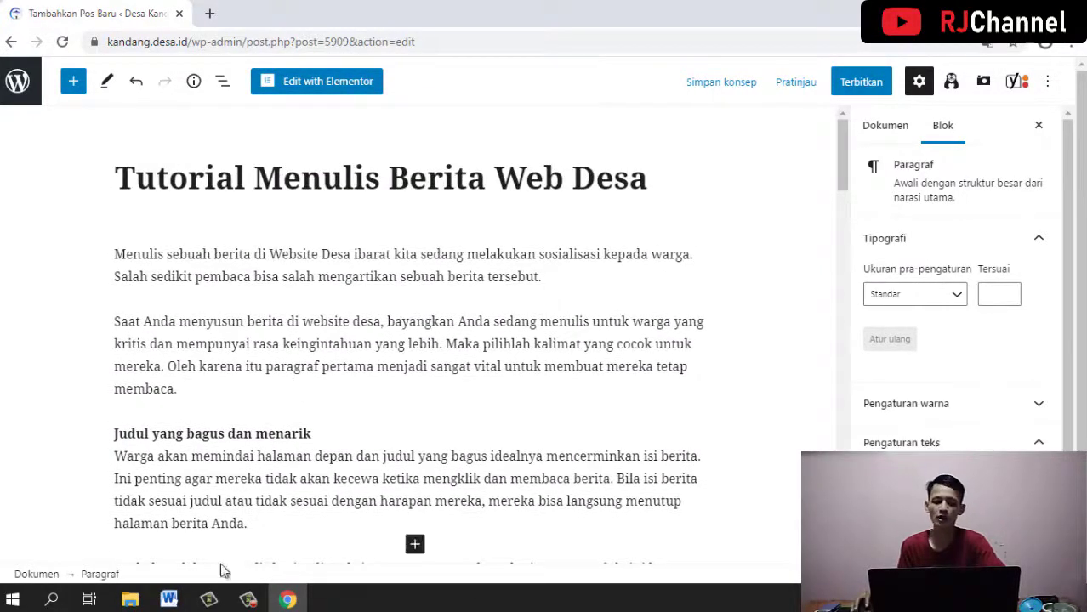
pyautogui.scroll(-1, 342, 357)
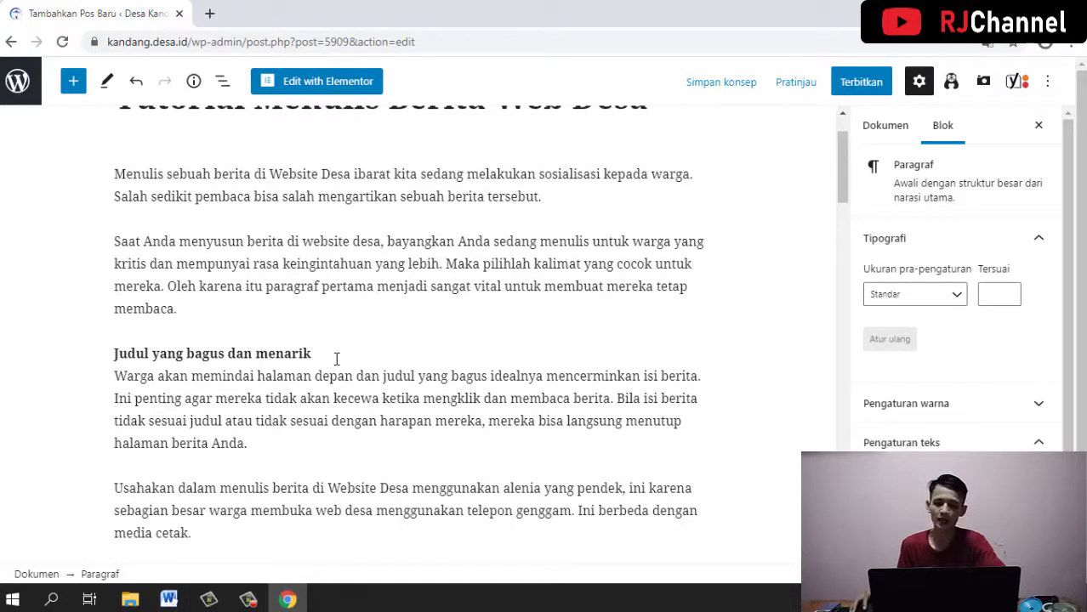
pyautogui.scroll(-1, 336, 358)
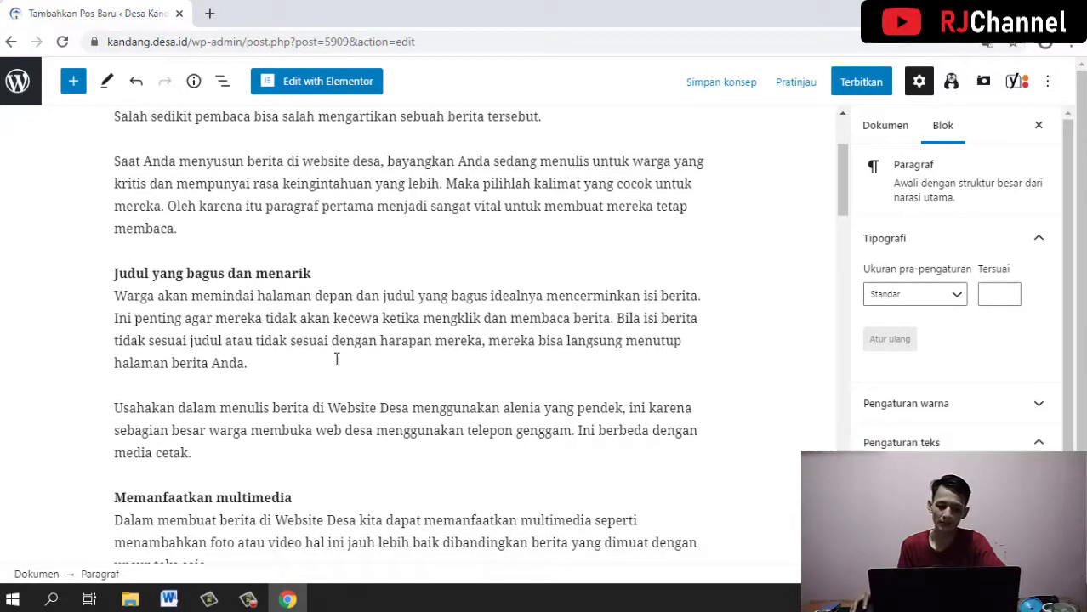
pyautogui.scroll(-2, 336, 359)
pyautogui.scroll(-2, 336, 360)
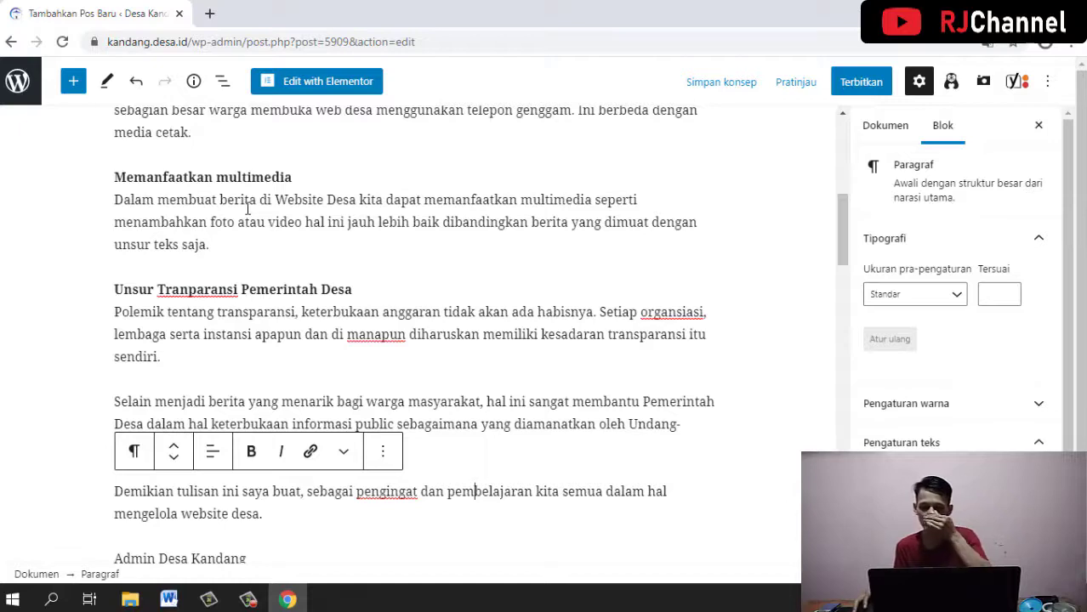
# Break the text after the heading "Memanfaatkan multimedia" so that it stands in its own paragraph, separate from the text below
pyautogui.click(299, 177)
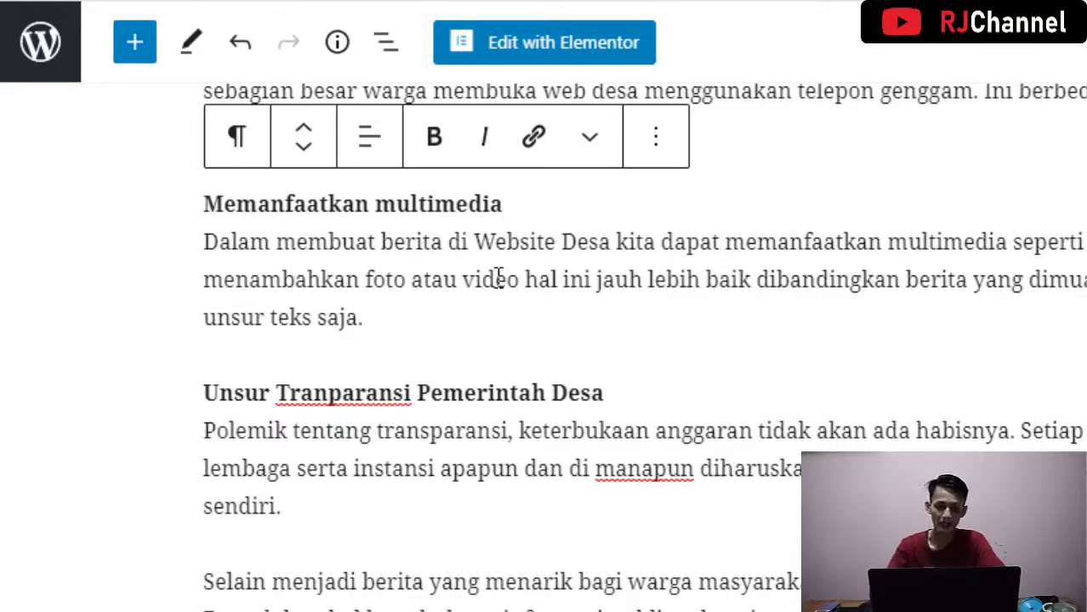
pyautogui.press('Return')
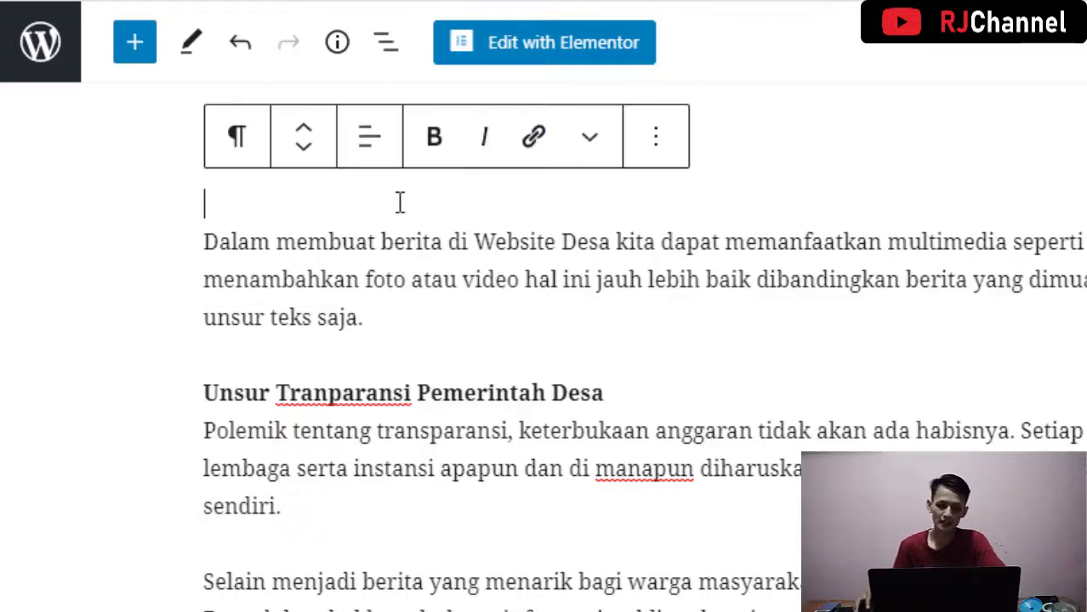
pyautogui.scroll(3, 434, 292)
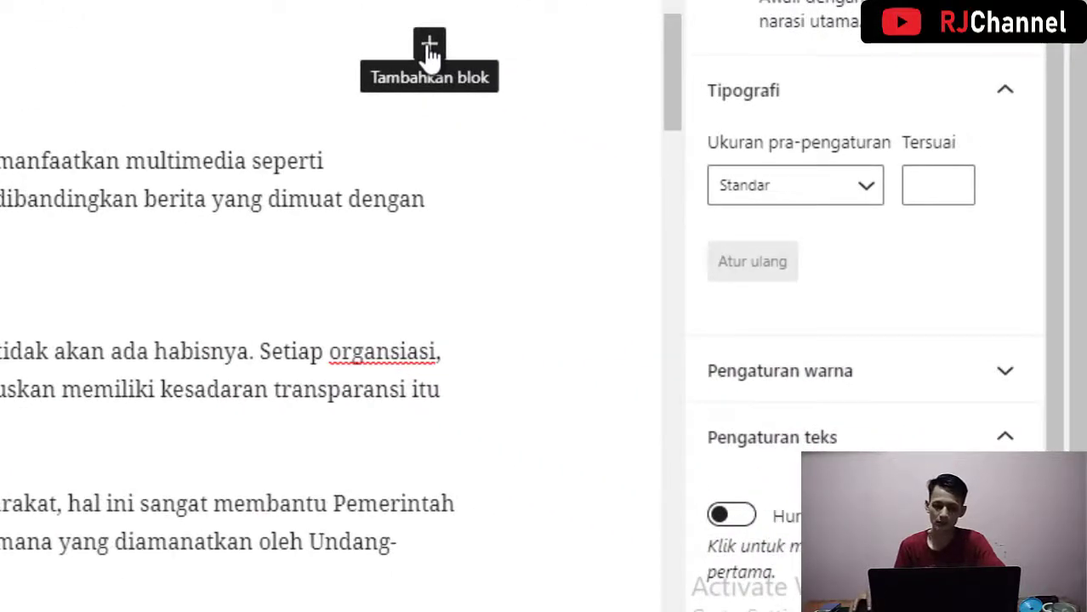
# Insert a Gambar block below the heading "Memanfaatkan multimedia", picking it from the Media group of the full block list
pyautogui.click(429, 46)
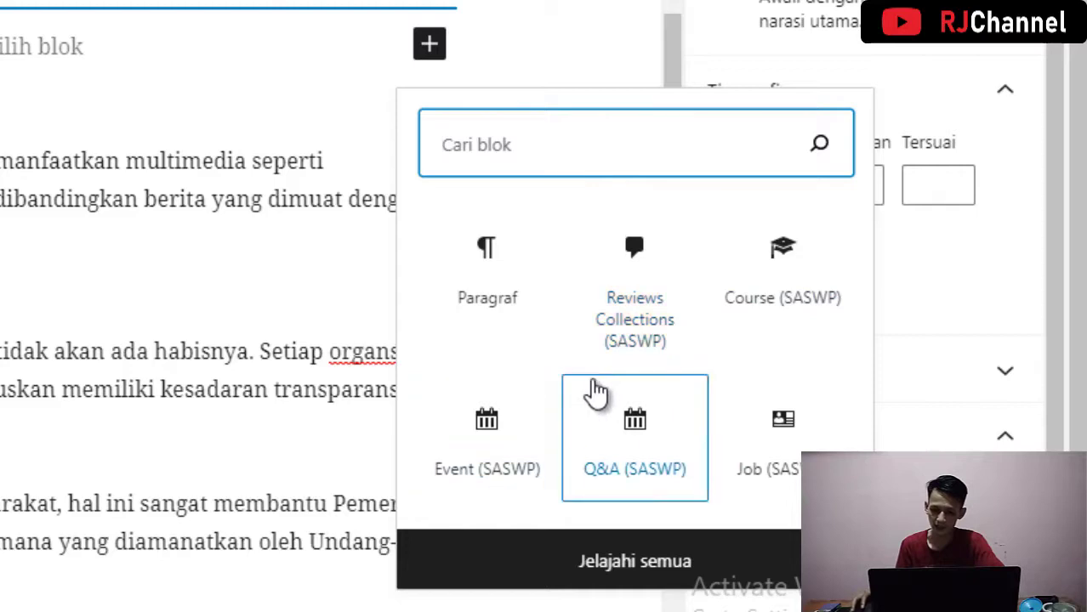
pyautogui.click(622, 571)
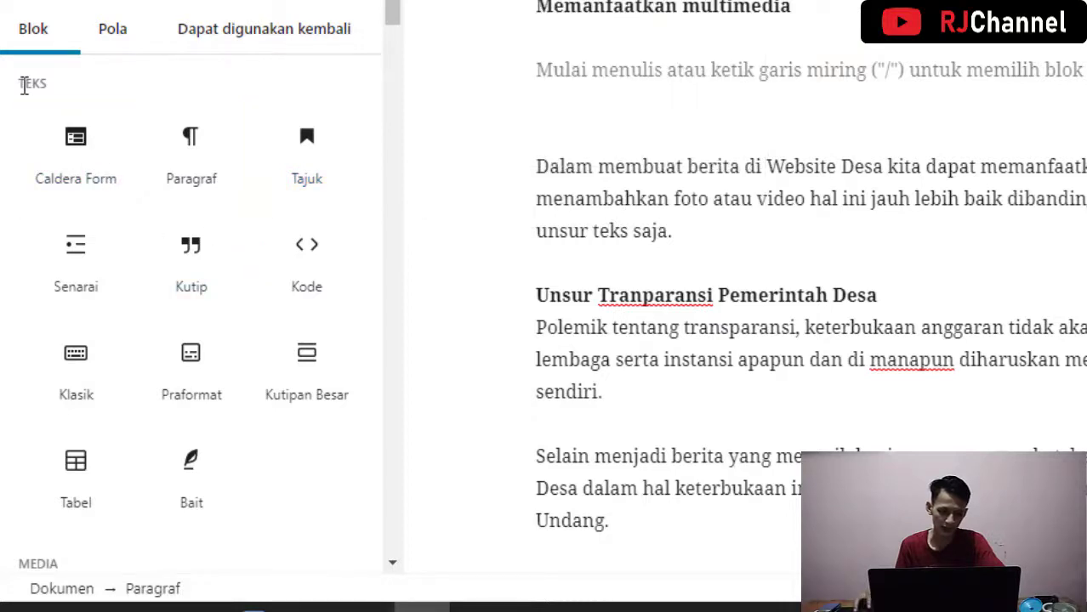
pyautogui.scroll(-3, 163, 199)
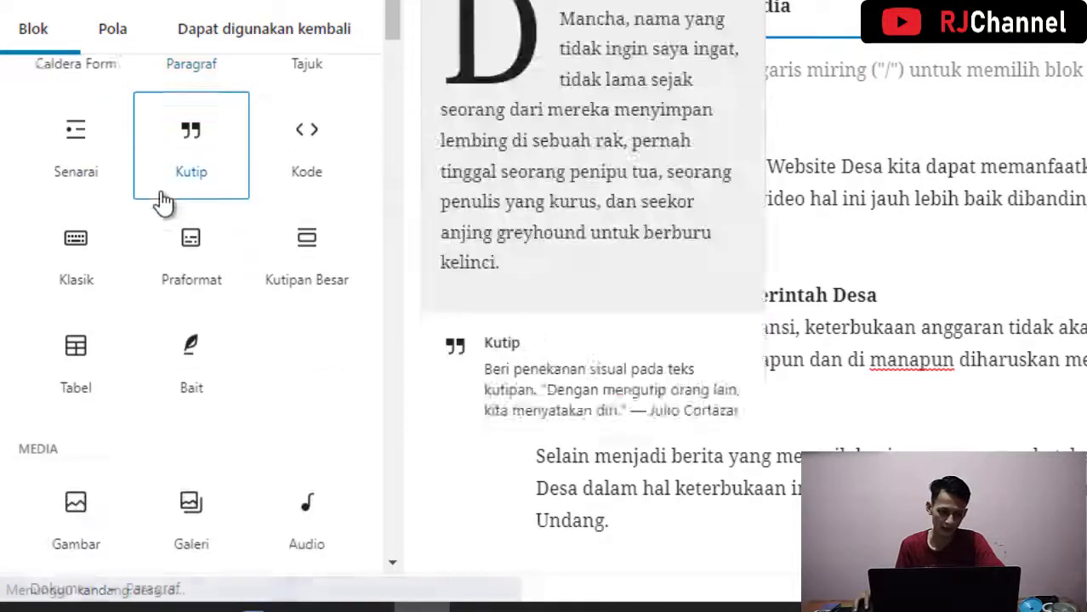
pyautogui.scroll(-2, 136, 217)
pyautogui.scroll(-2, 170, 302)
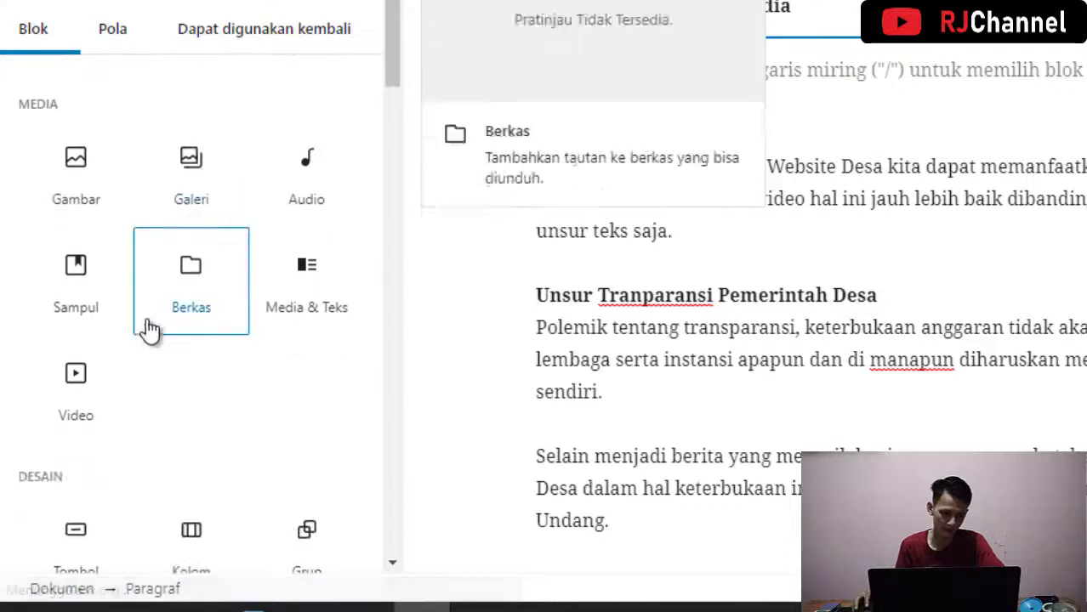
pyautogui.click(77, 196)
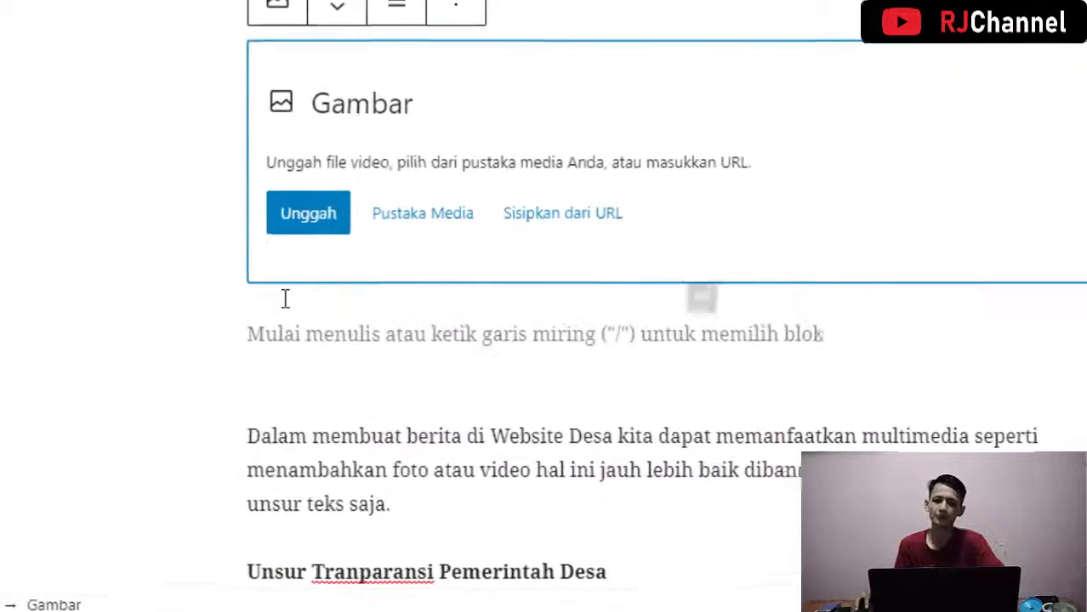
pyautogui.click(444, 212)
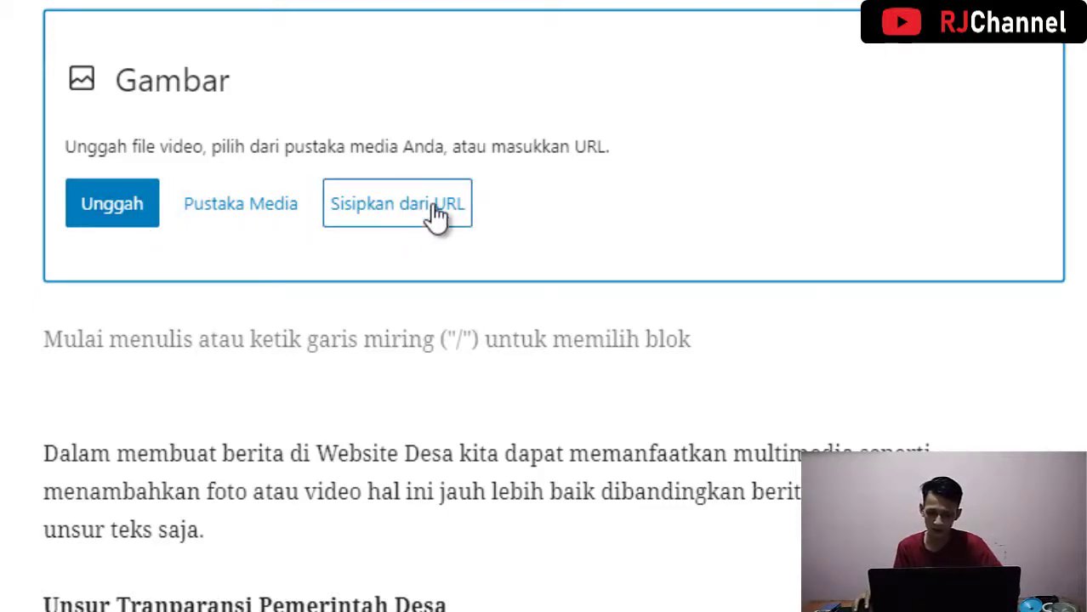
pyautogui.click(119, 219)
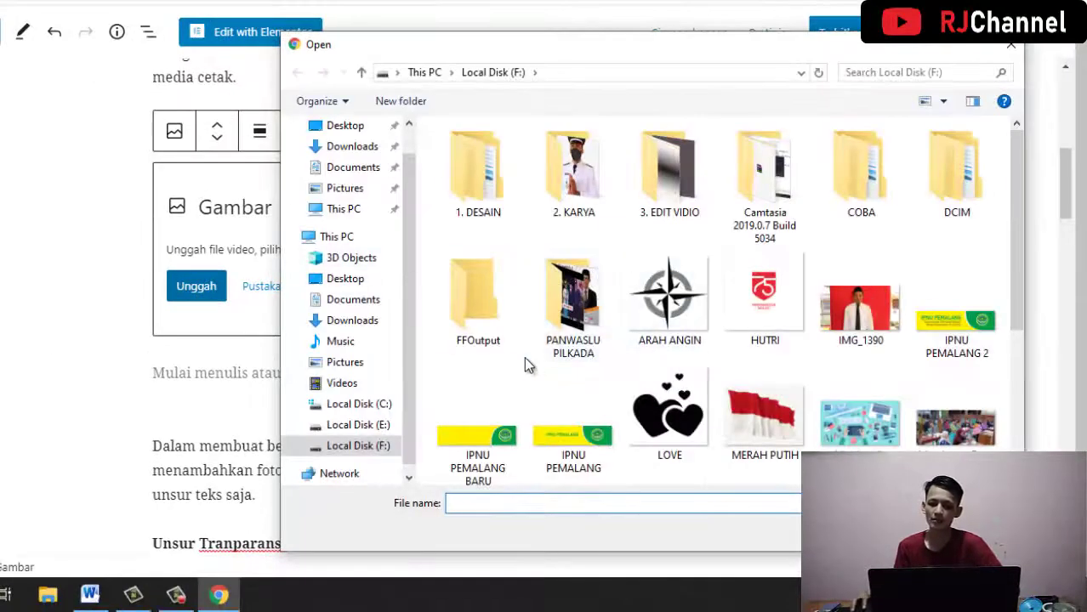
pyautogui.scroll(-3, 524, 357)
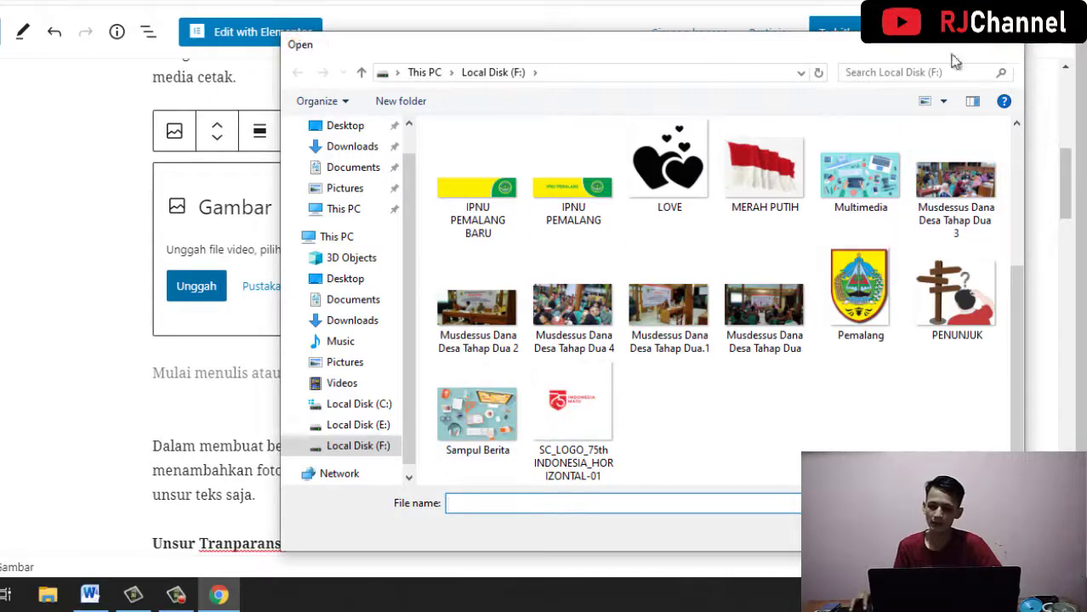
pyautogui.click(1007, 44)
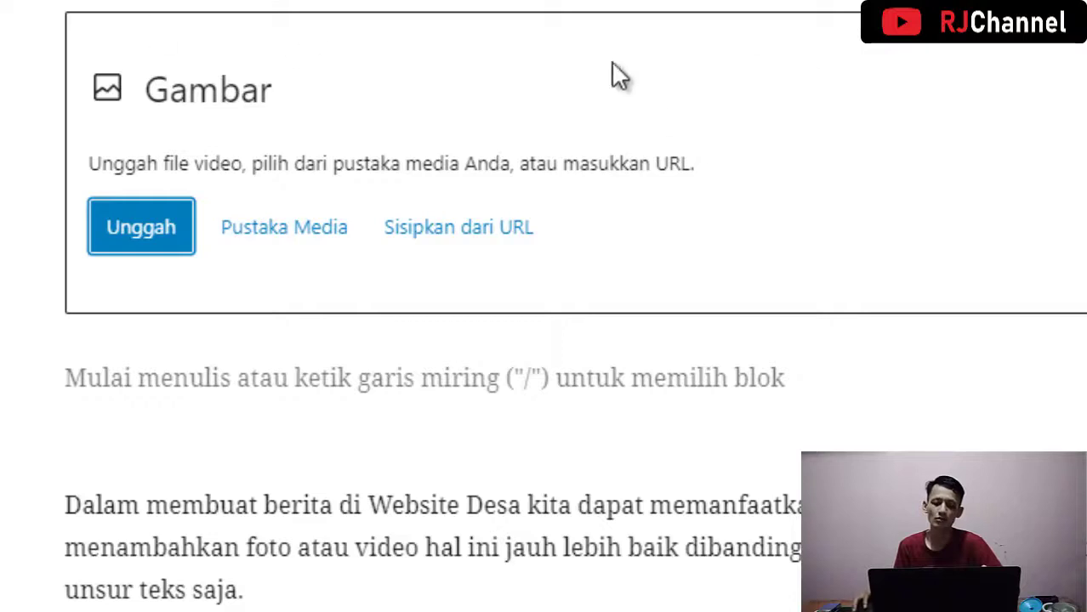
# Fill the Gambar block with the picture Multimedia.jpg from the site's media library
pyautogui.click(293, 241)
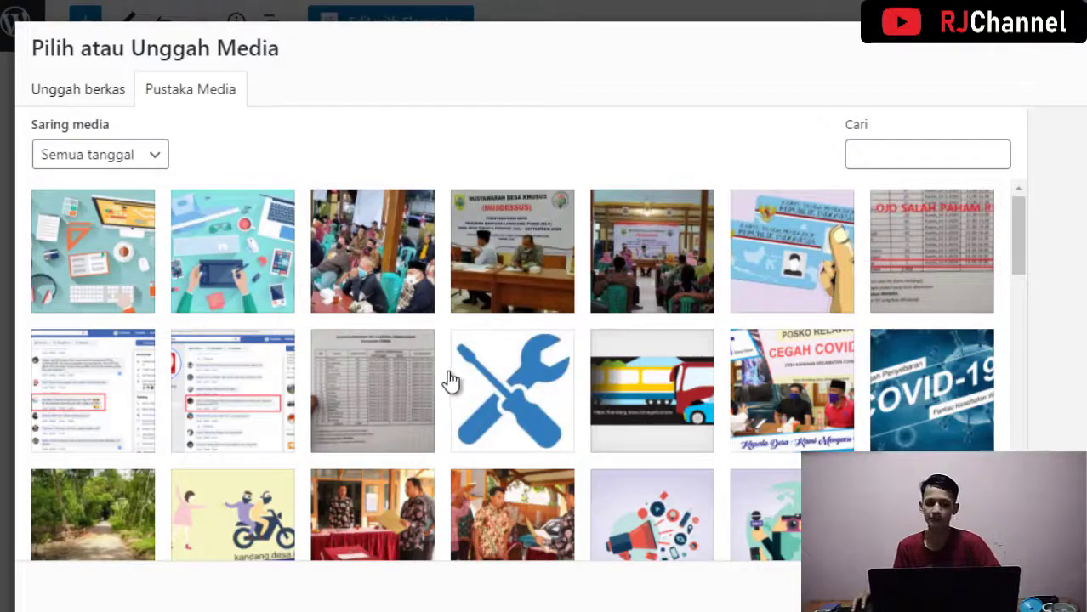
pyautogui.click(236, 266)
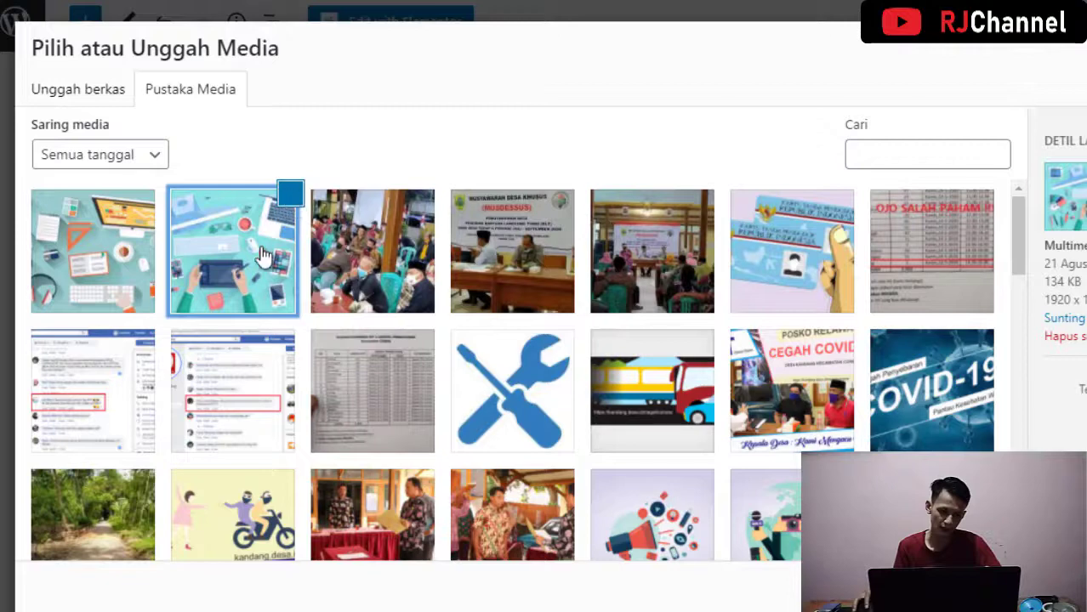
pyautogui.scroll(-2, 259, 263)
pyautogui.scroll(2, 260, 264)
pyautogui.click(262, 265)
pyautogui.click(265, 269)
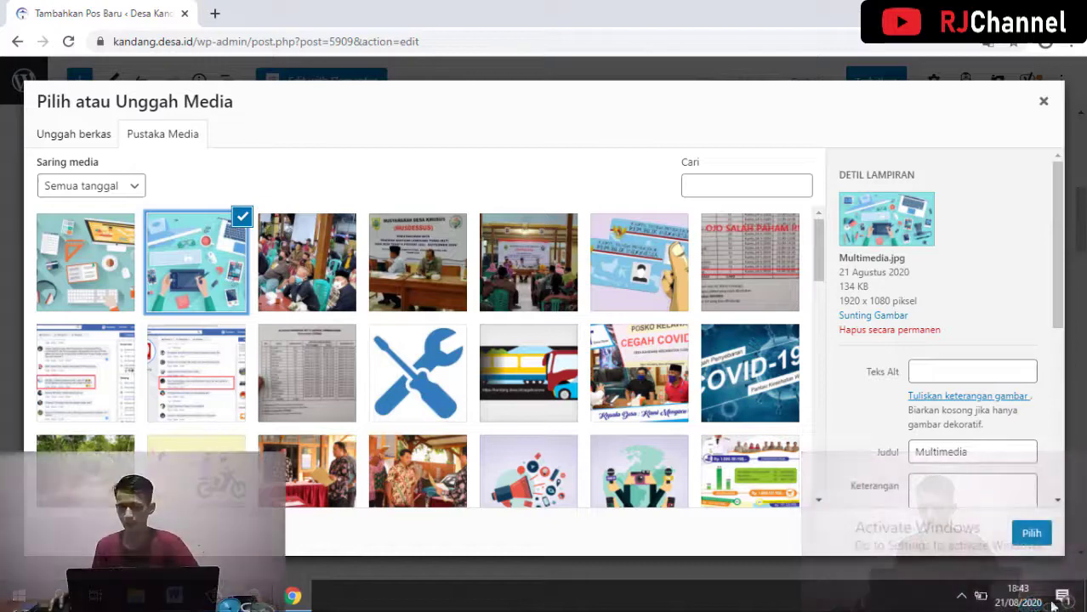
pyautogui.click(1030, 534)
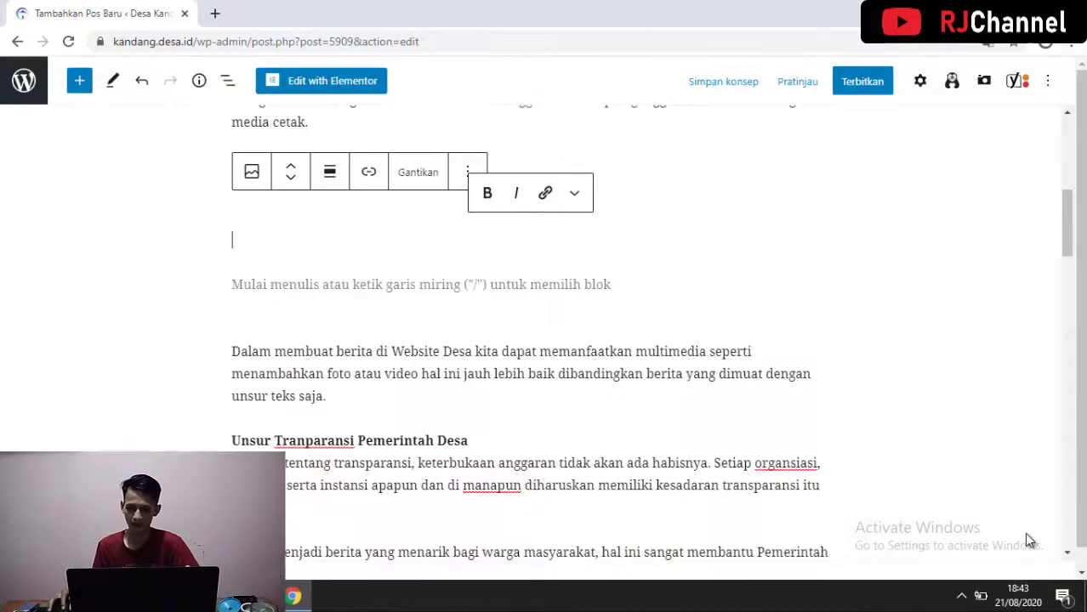
pyautogui.scroll(2, 711, 488)
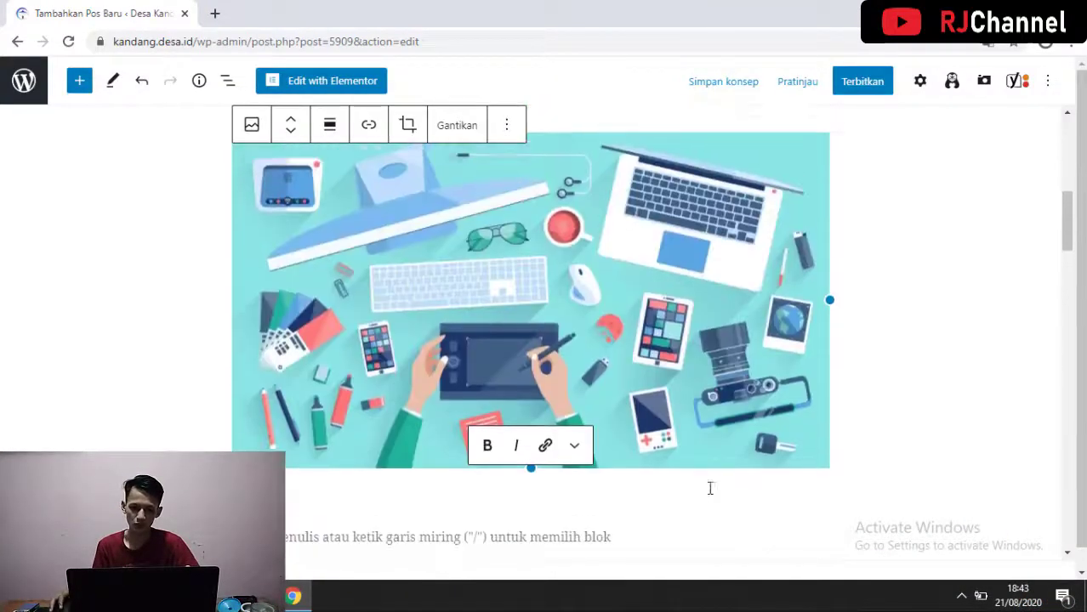
pyautogui.scroll(3, 711, 493)
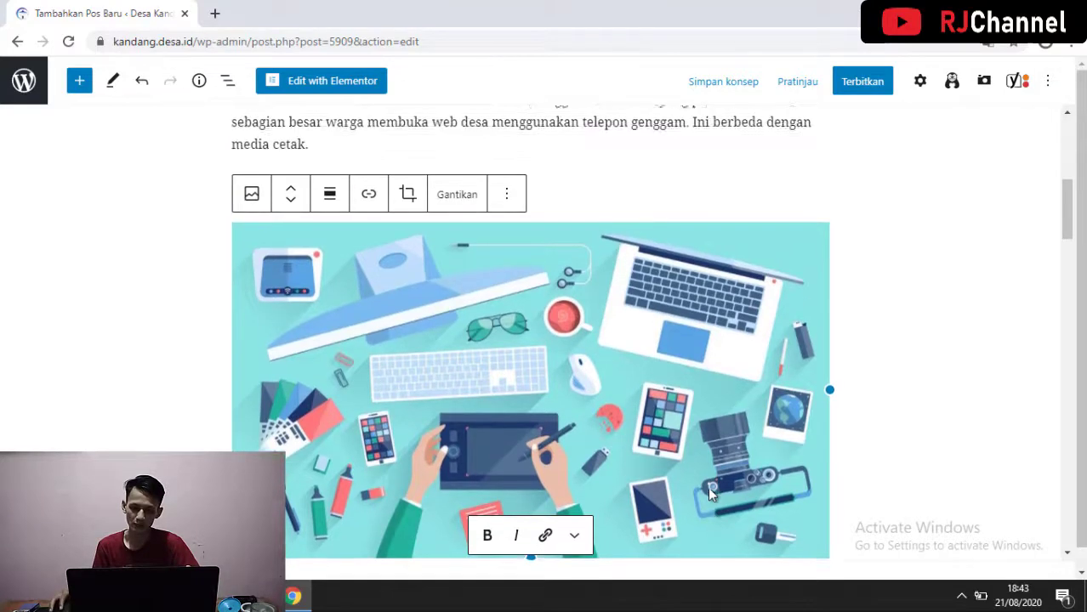
# Make the picture below the heading "Memanfaatkan multimedia" slightly smaller and check its available alignment options
pyautogui.scroll(-3, 711, 493)
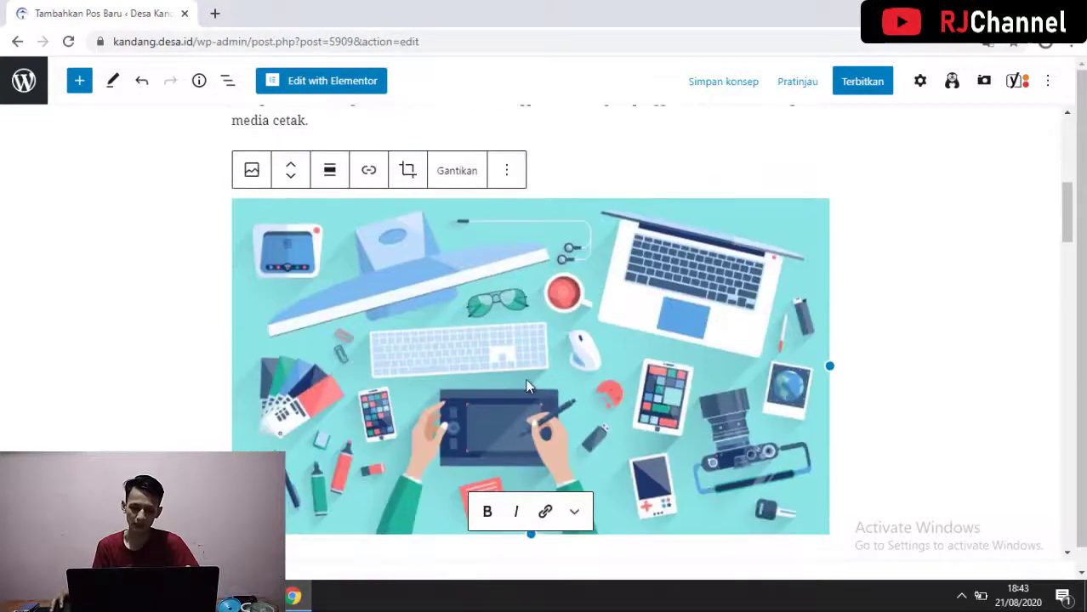
pyautogui.scroll(3, 430, 328)
pyautogui.scroll(-3, 525, 387)
pyautogui.scroll(-2, 525, 383)
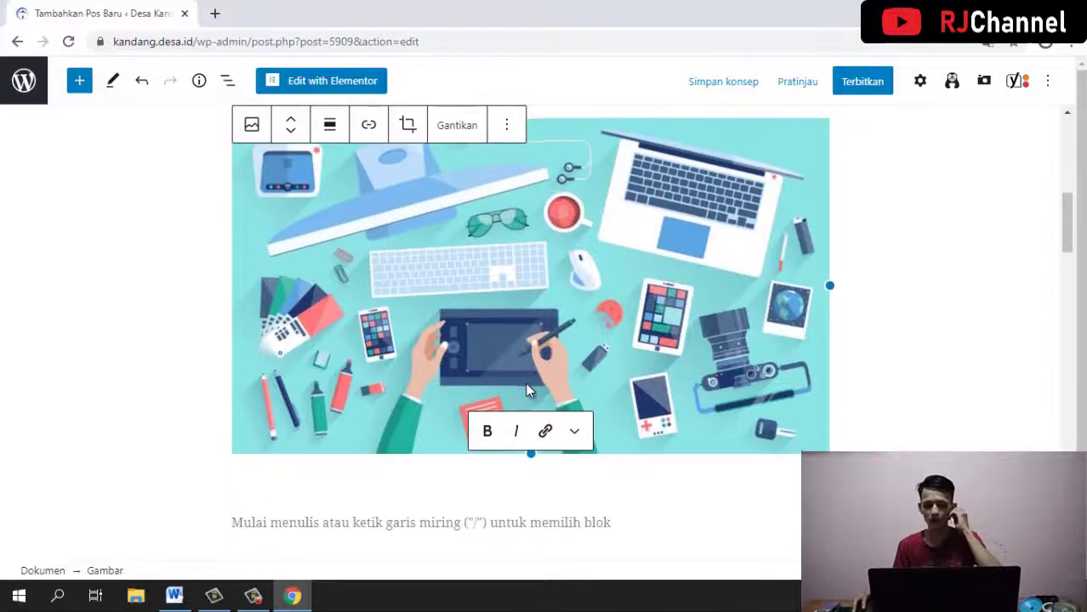
pyautogui.scroll(-4, 527, 387)
pyautogui.scroll(1, 691, 369)
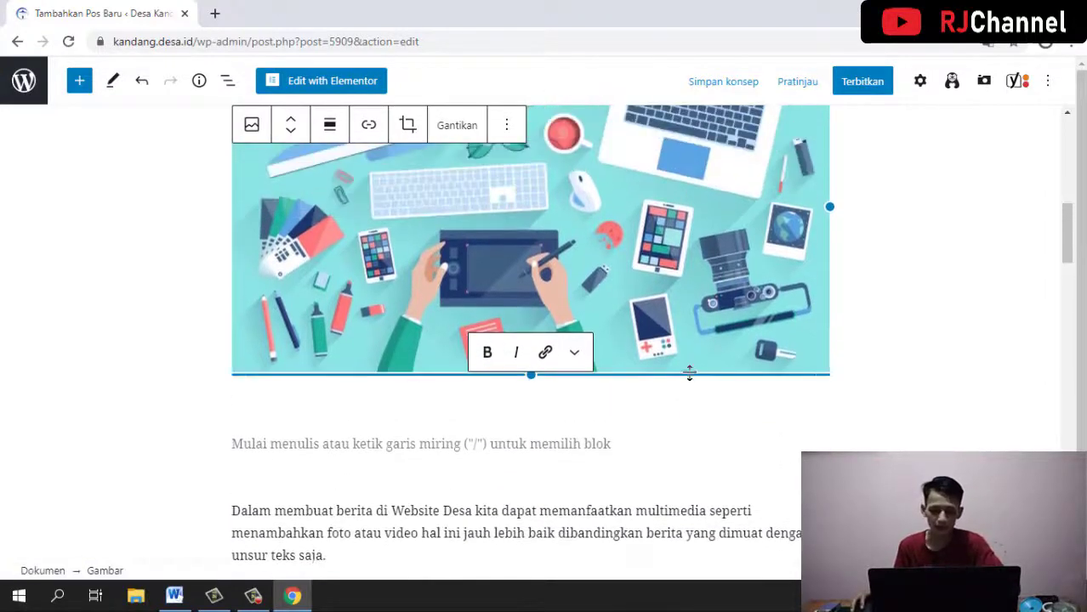
pyautogui.moveTo(830, 210); pyautogui.dragTo(828, 255)
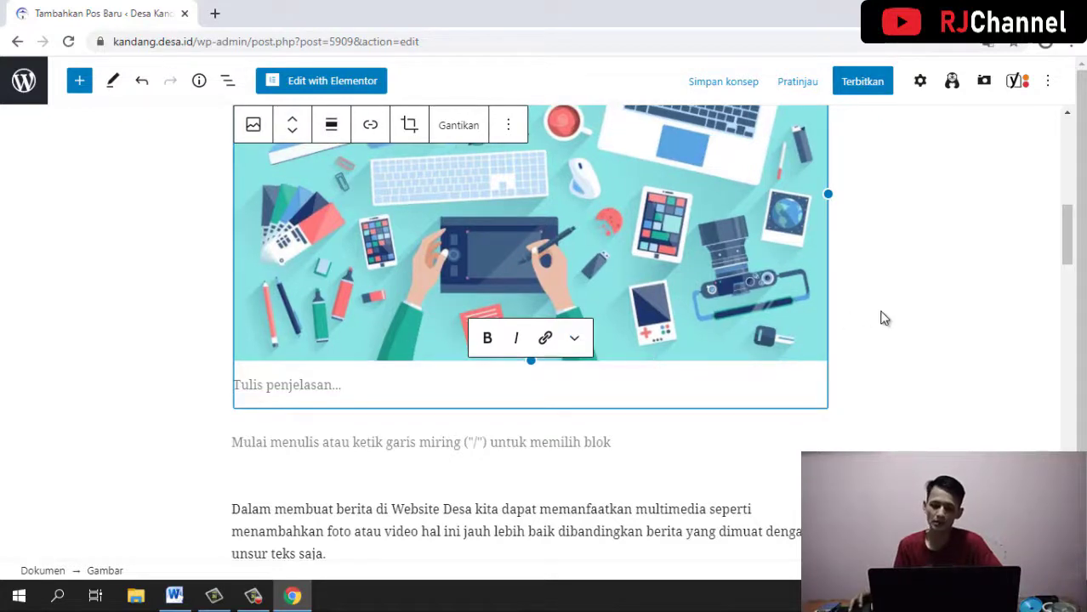
pyautogui.click(332, 125)
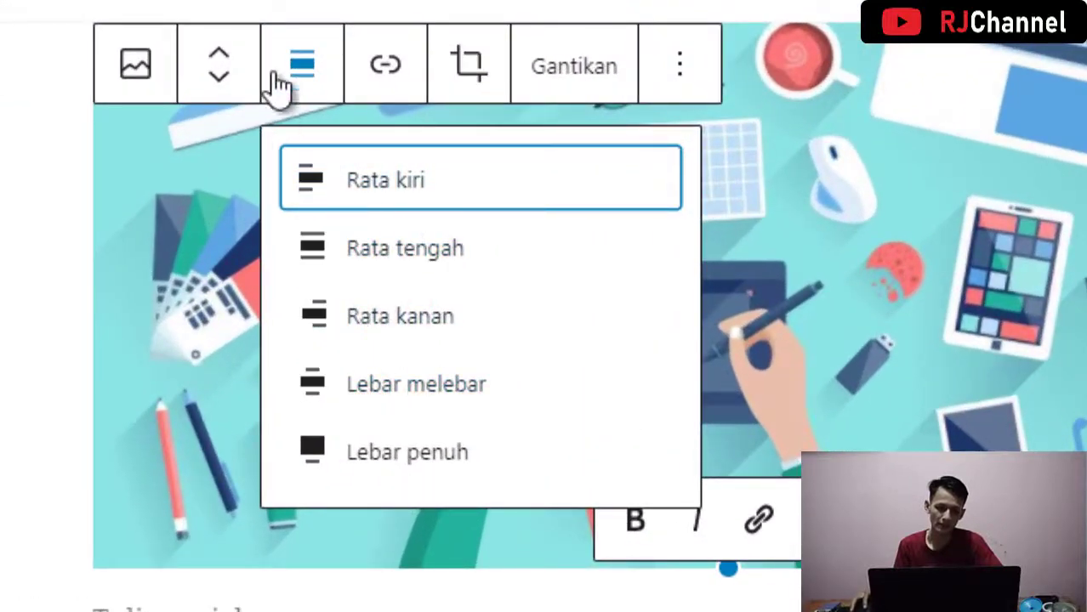
pyautogui.click(302, 68)
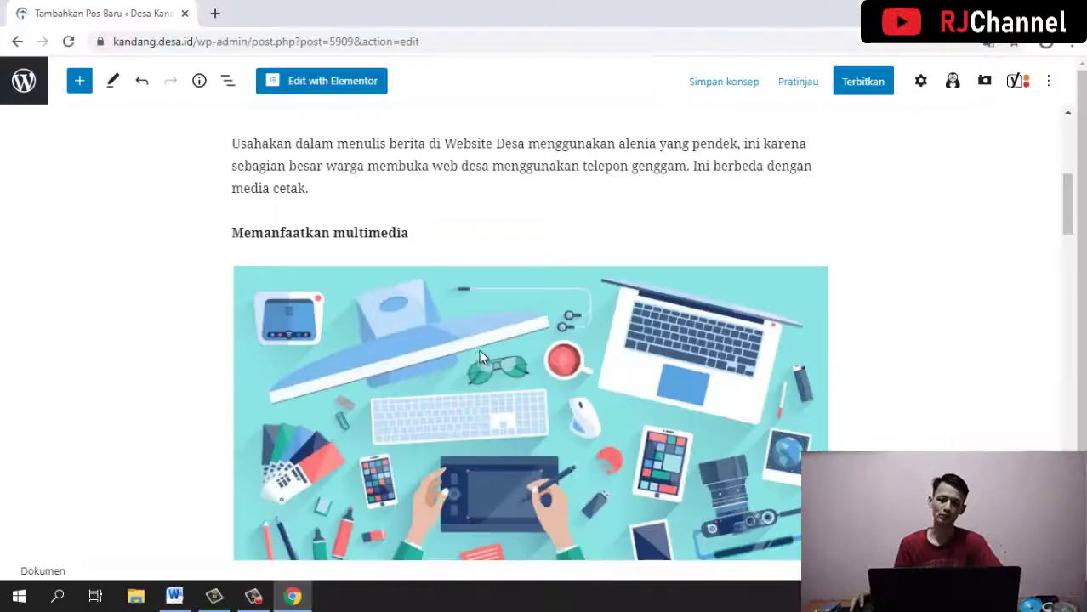
# Review the post from its title down to the section "Unsur Tranparansi Pemerintah Desa", checking how the inserted picture sits in the text
pyautogui.scroll(-2, 474, 351)
pyautogui.scroll(1, 474, 351)
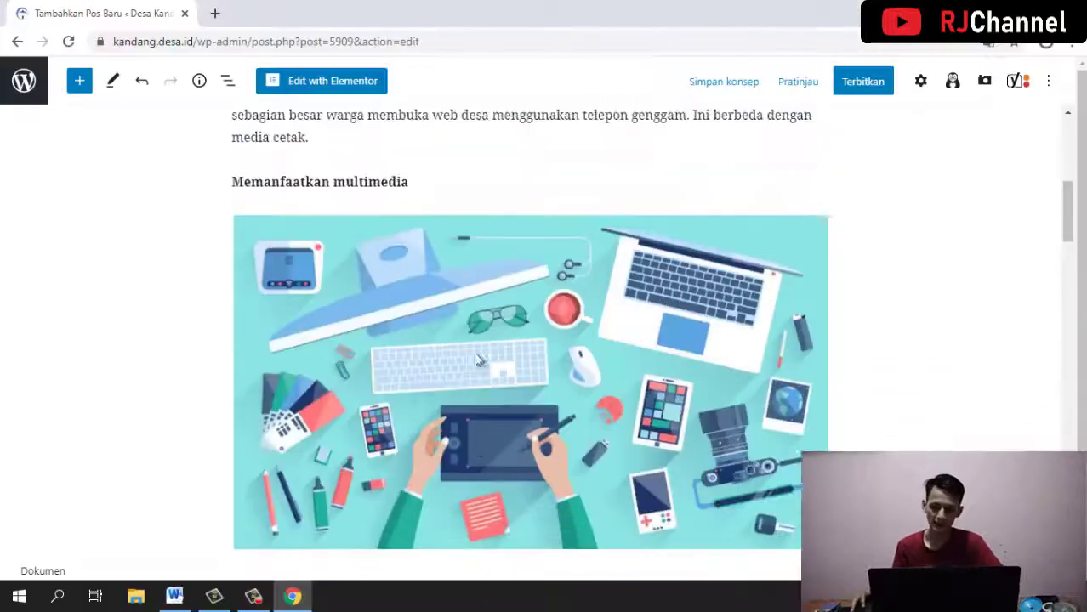
pyautogui.scroll(2, 477, 360)
pyautogui.scroll(-2, 528, 451)
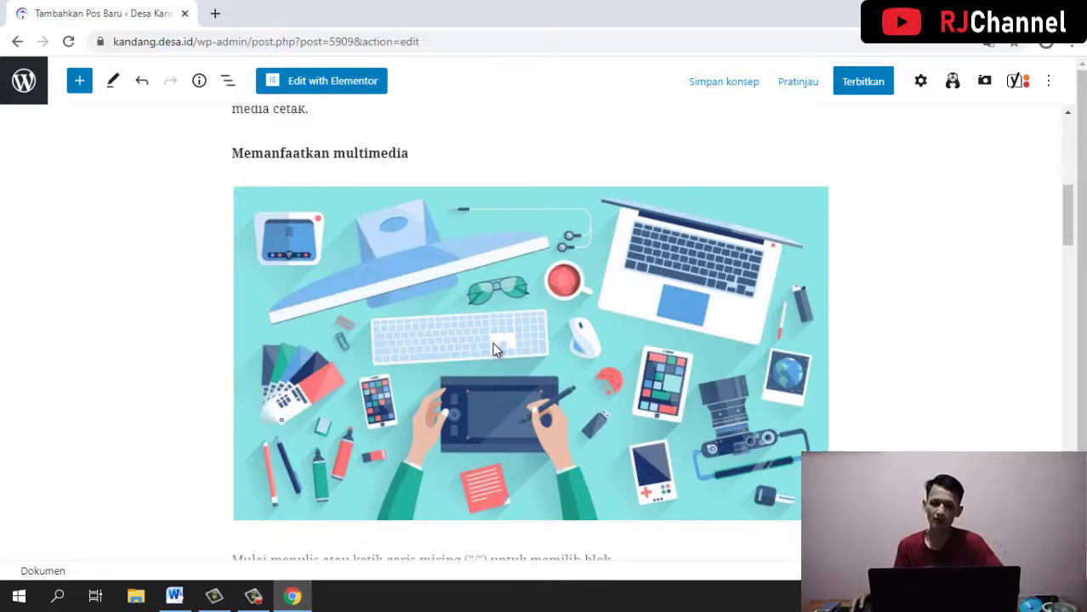
pyautogui.scroll(7, 496, 351)
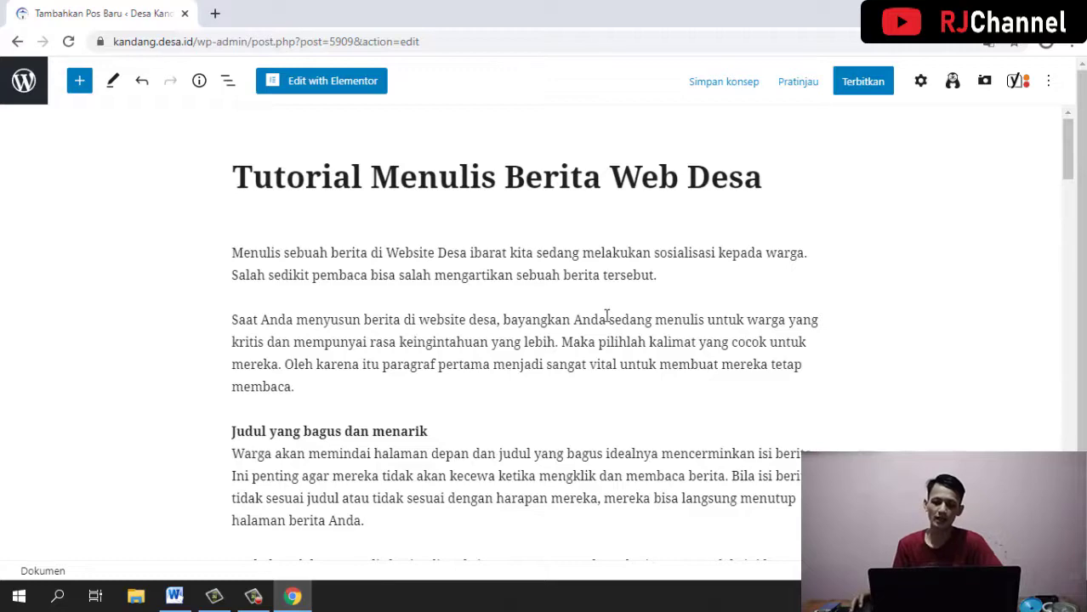
pyautogui.scroll(-7, 604, 322)
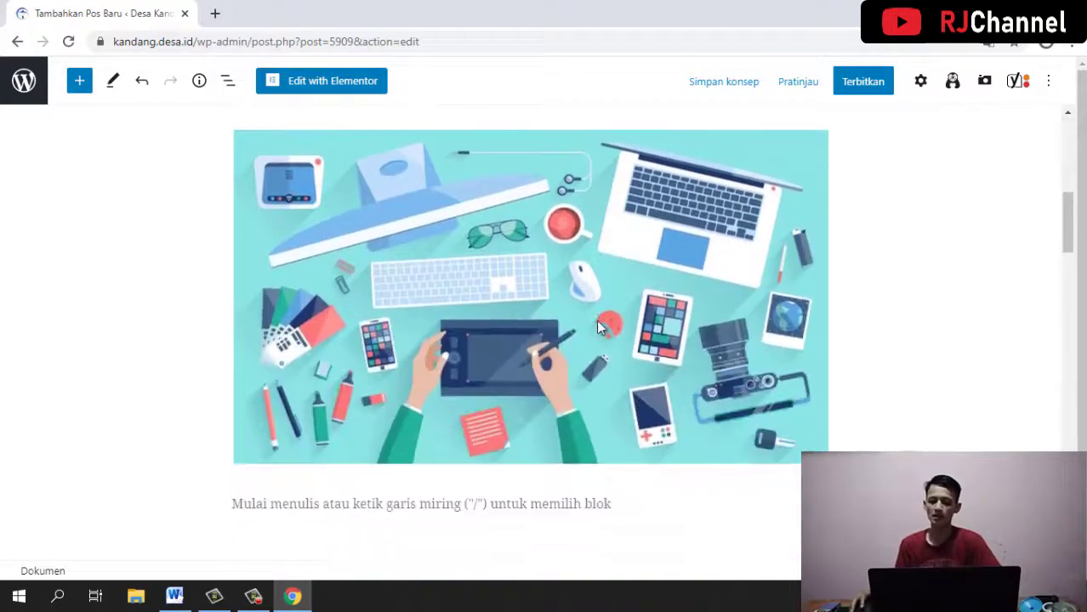
pyautogui.scroll(-3, 588, 325)
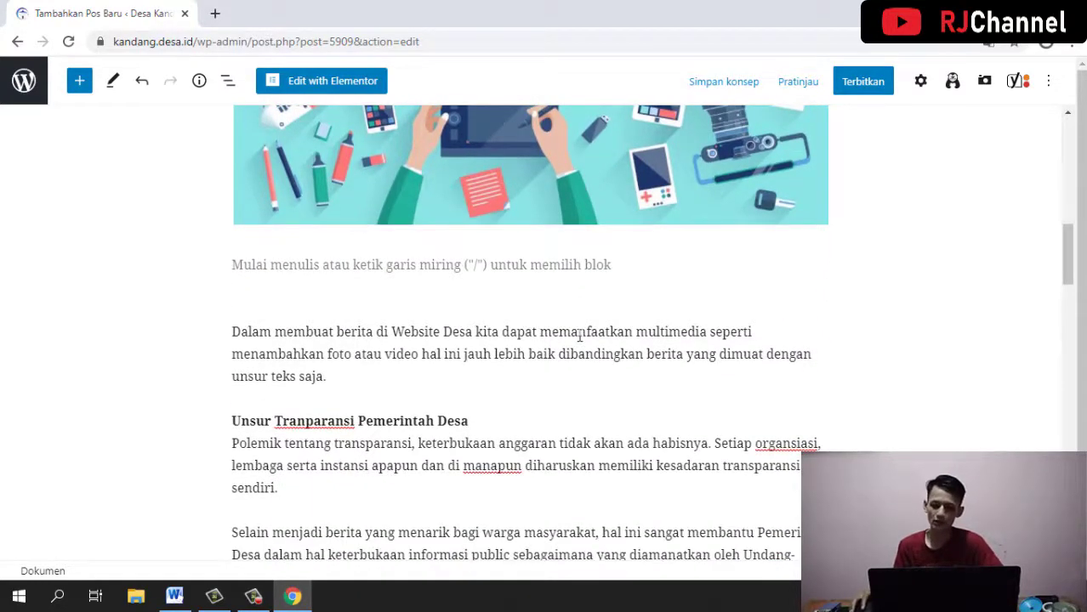
pyautogui.scroll(10, 579, 334)
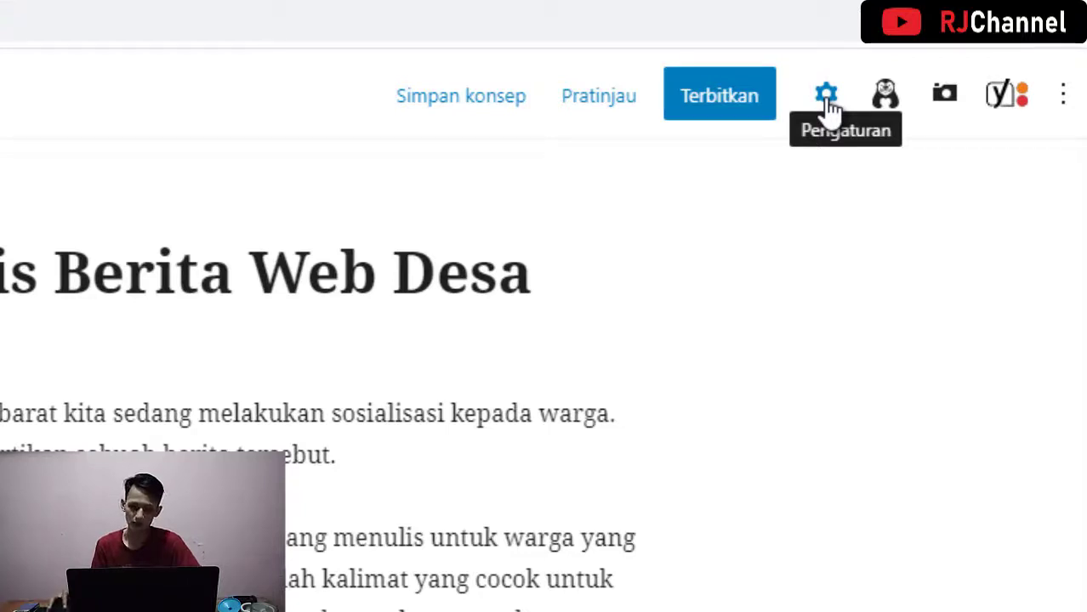
# Show the post settings and look through the Blok and Dokumen options, including visibility, author and Yoast SEO
pyautogui.click(828, 100)
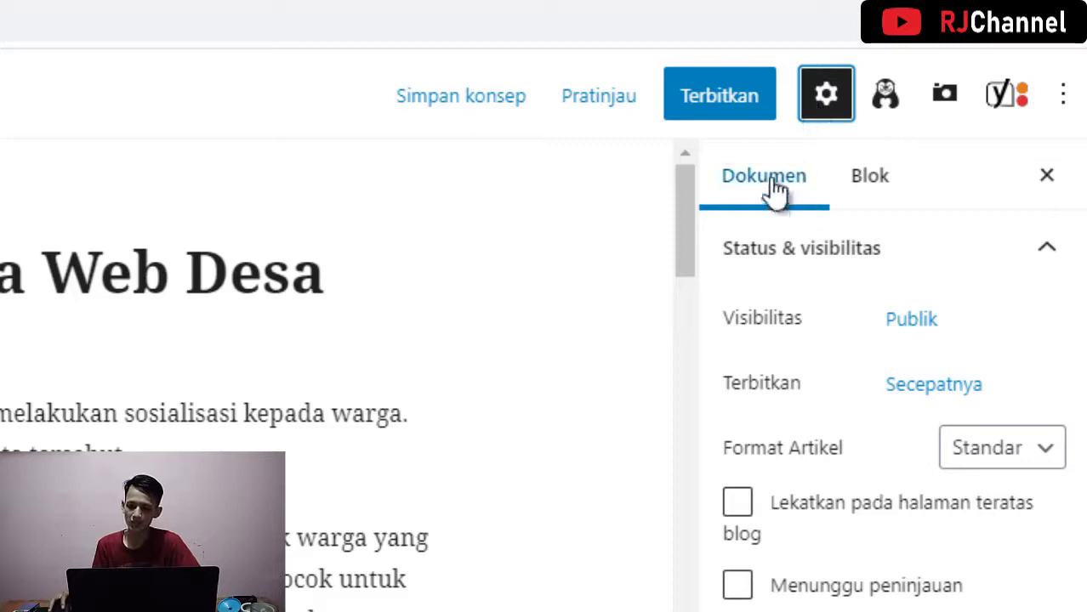
pyautogui.click(886, 186)
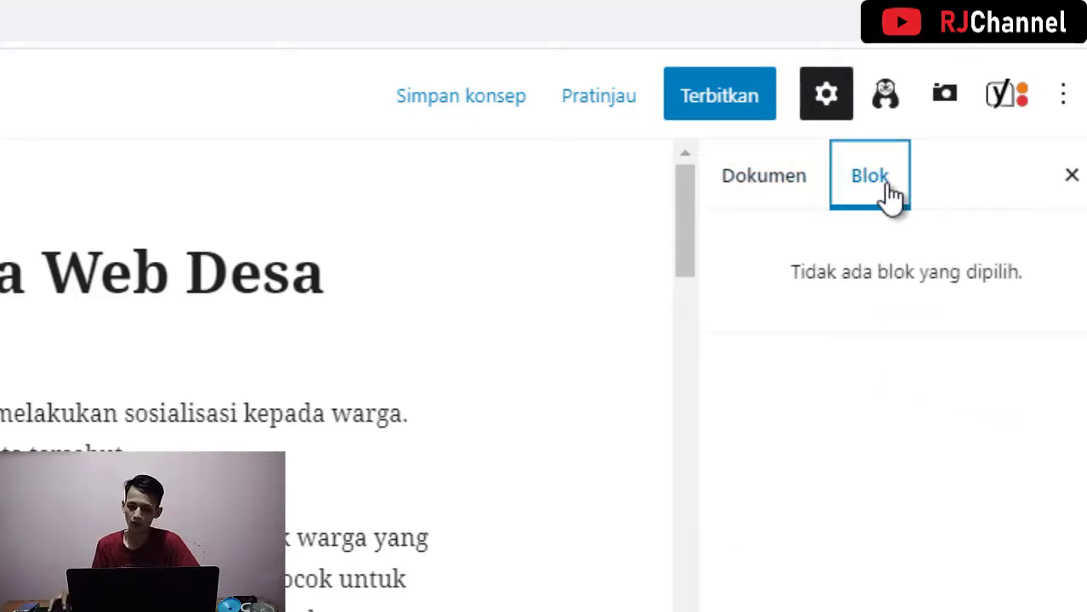
pyautogui.click(766, 189)
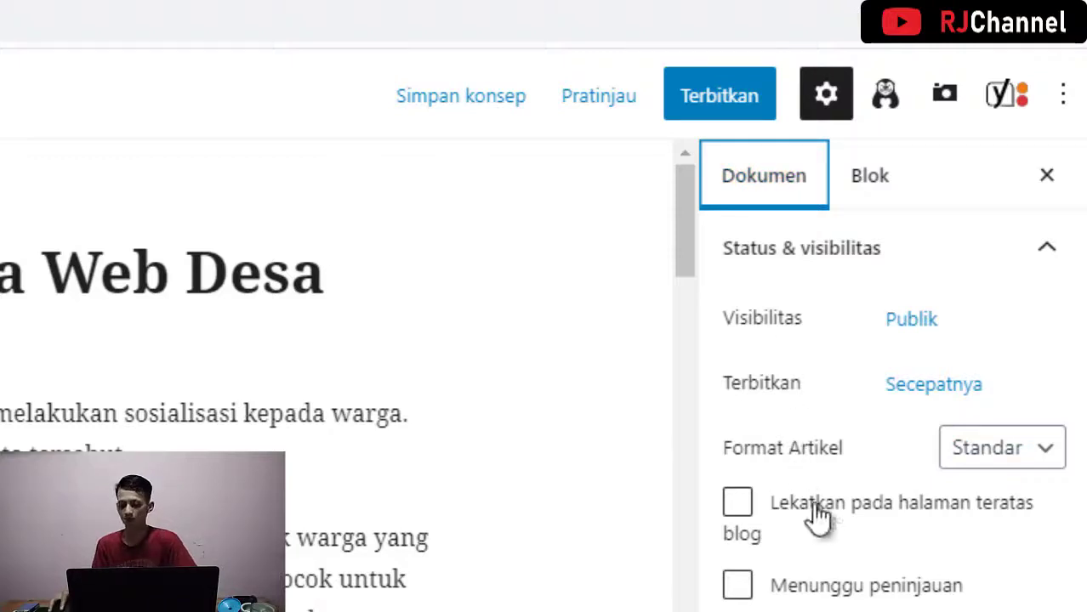
pyautogui.scroll(-5, 814, 550)
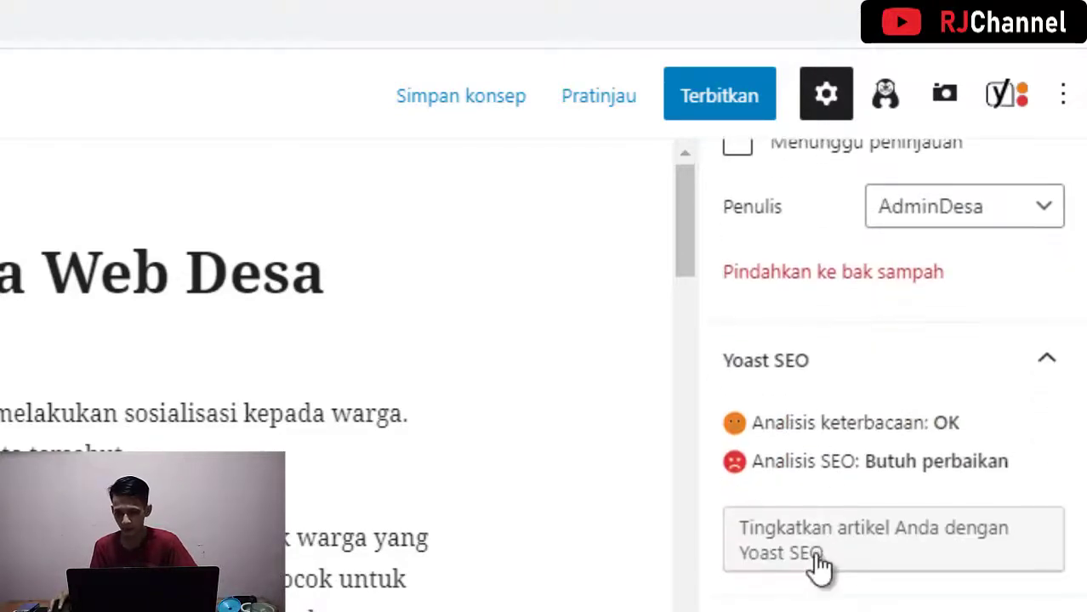
pyautogui.scroll(5, 813, 567)
# Assign the post to the category Artikel
pyautogui.scroll(-5, 893, 374)
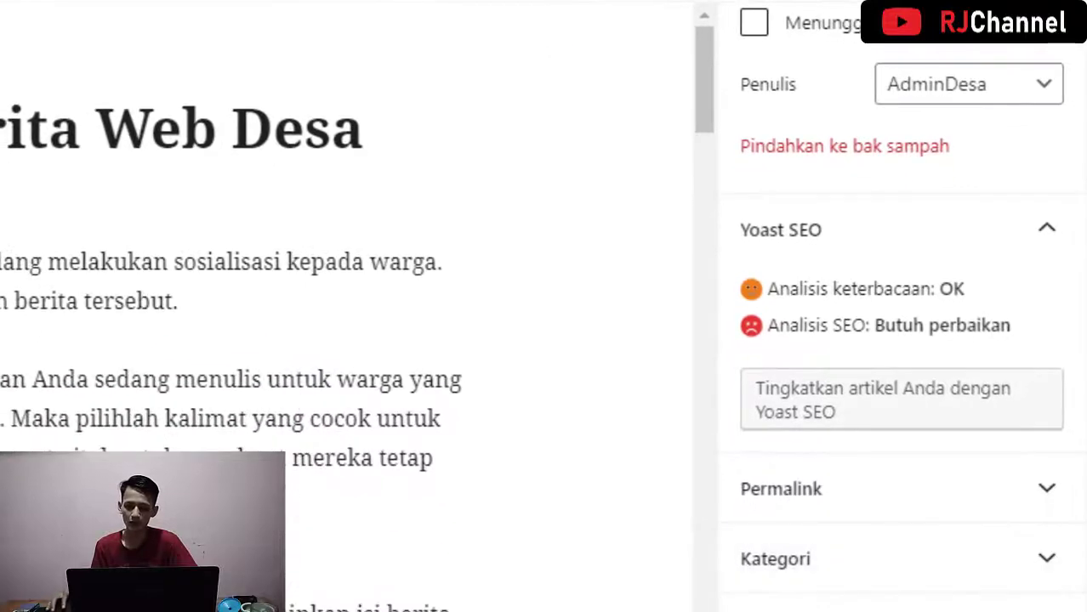
pyautogui.click(845, 580)
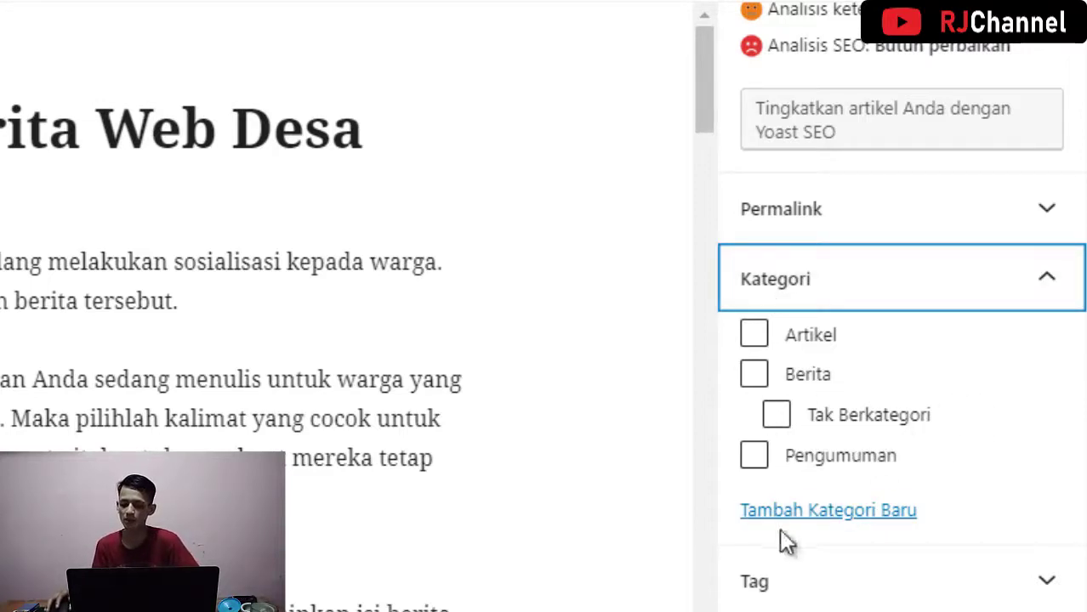
pyautogui.click(754, 336)
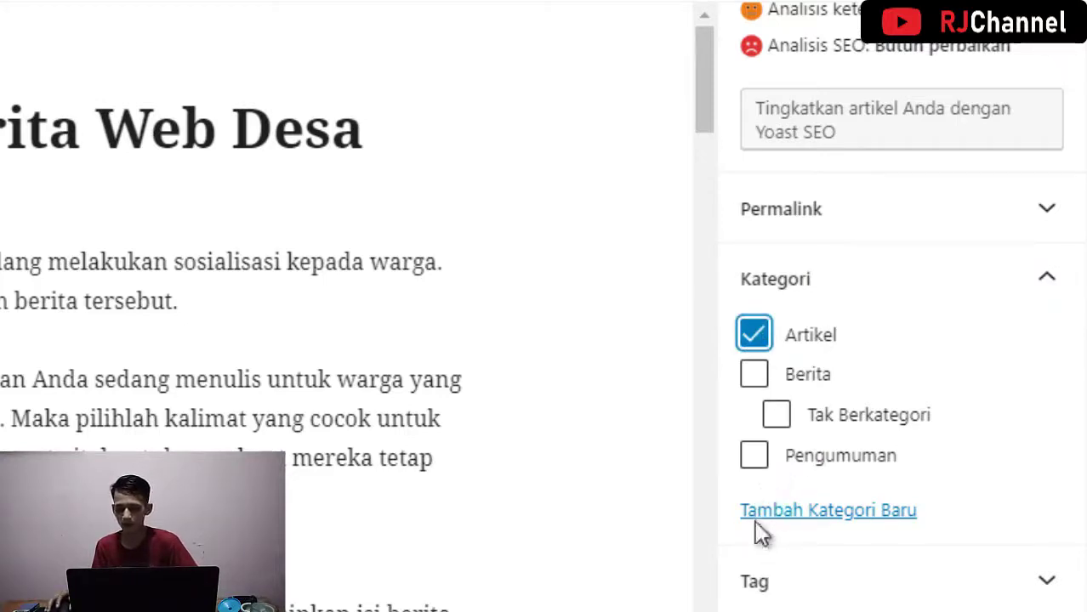
pyautogui.click(812, 515)
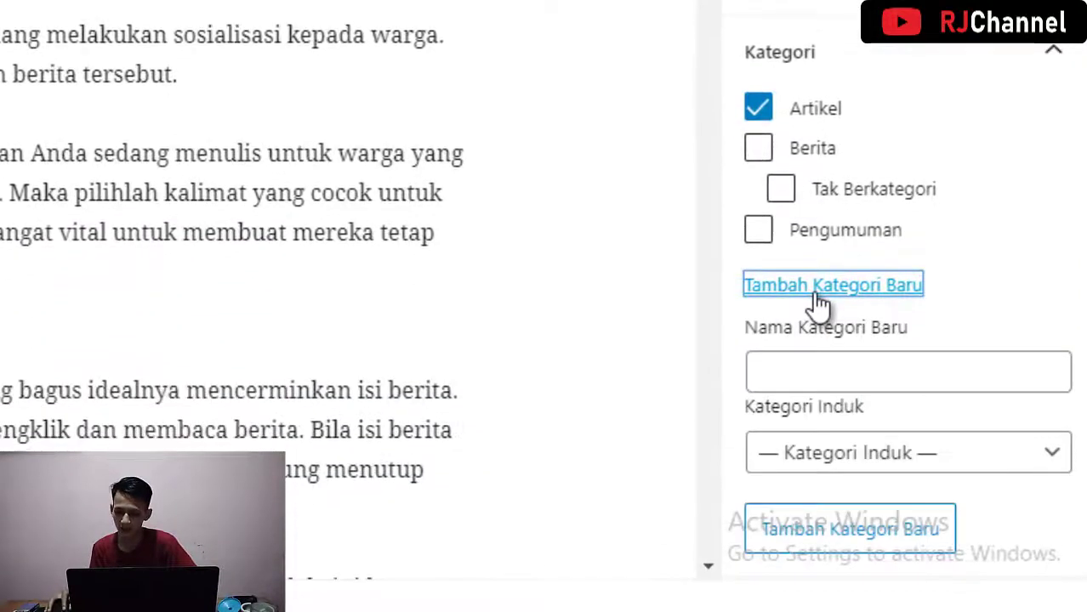
pyautogui.click(780, 364)
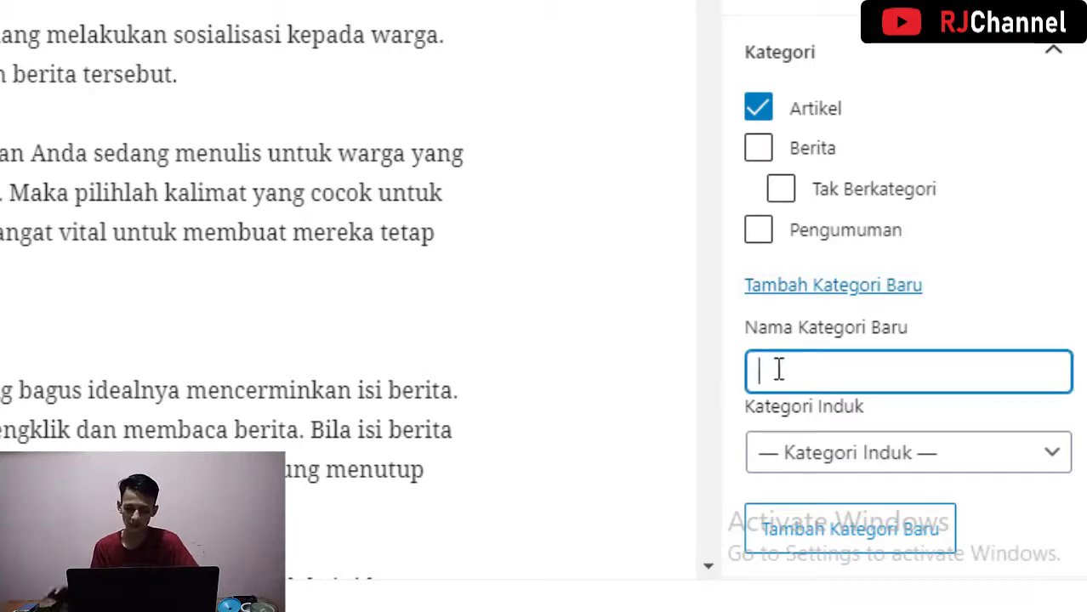
pyautogui.write('Katego')
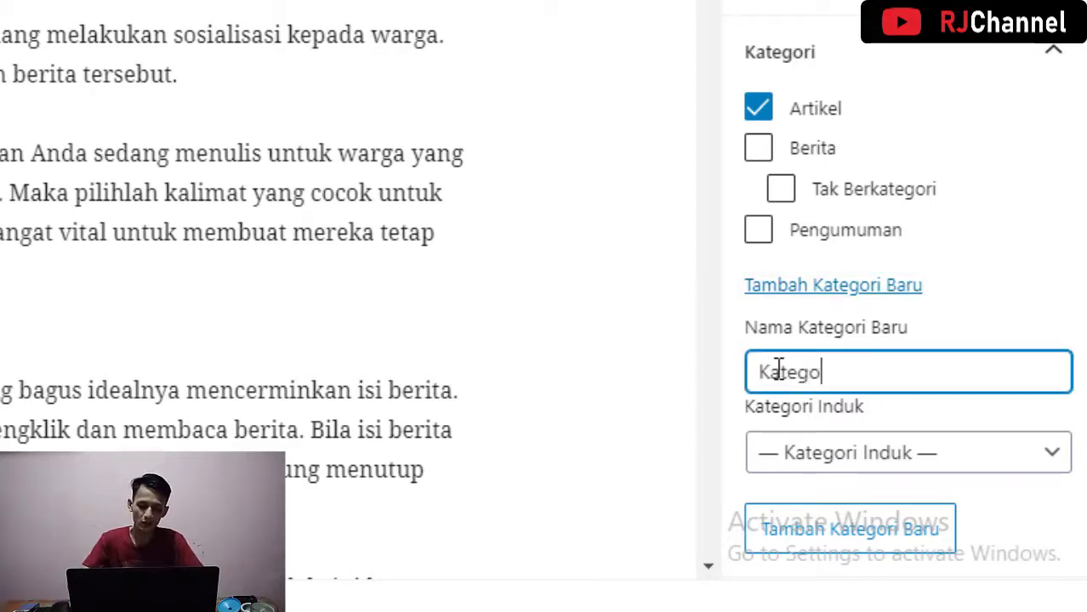
pyautogui.write('ri Baru')
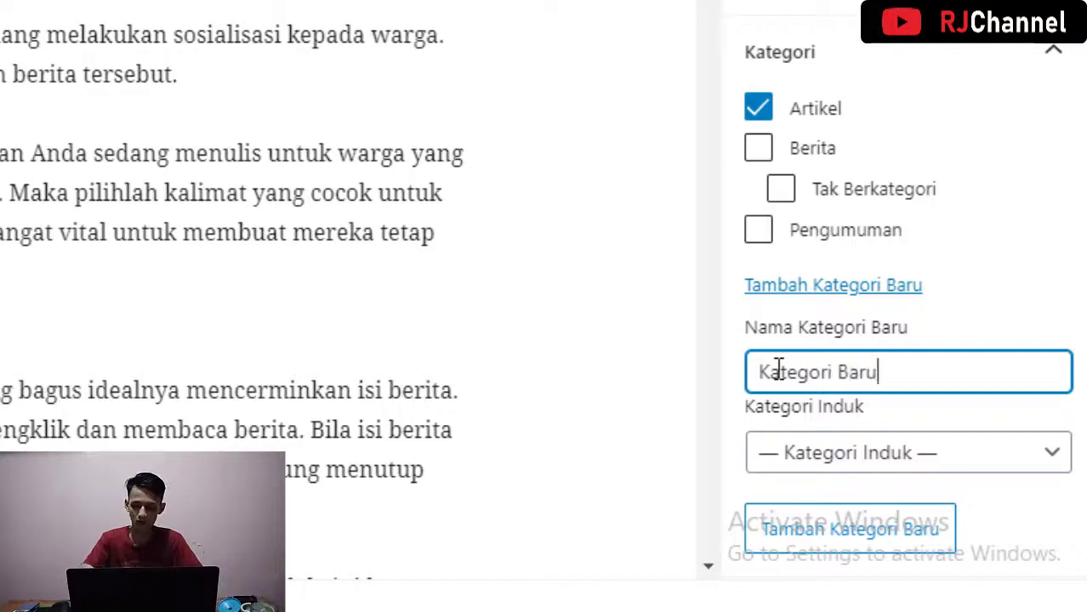
pyautogui.scroll(-2, 900, 396)
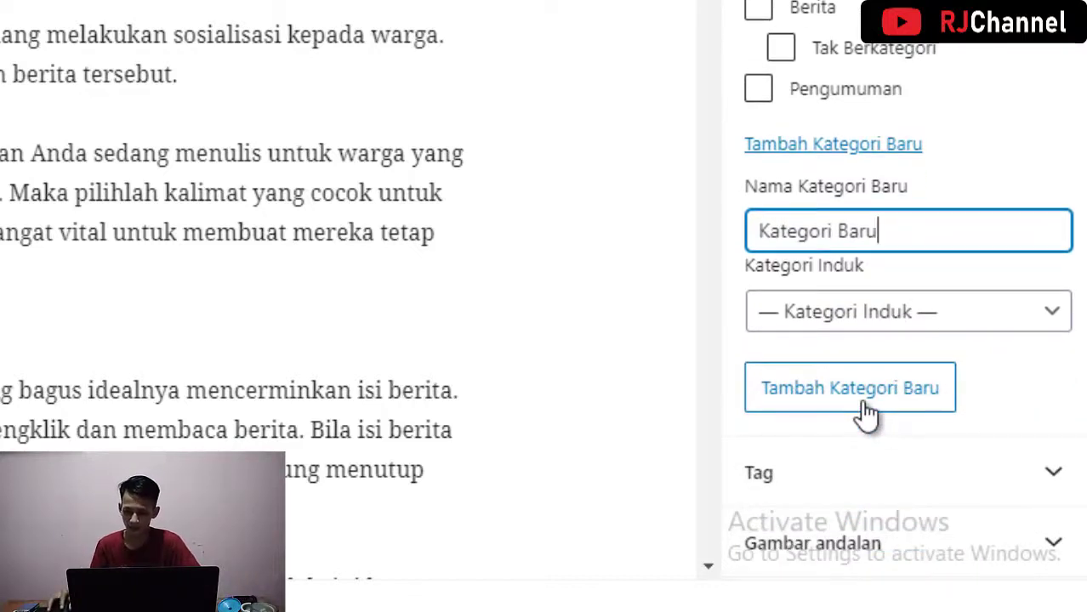
pyautogui.scroll(-3, 866, 414)
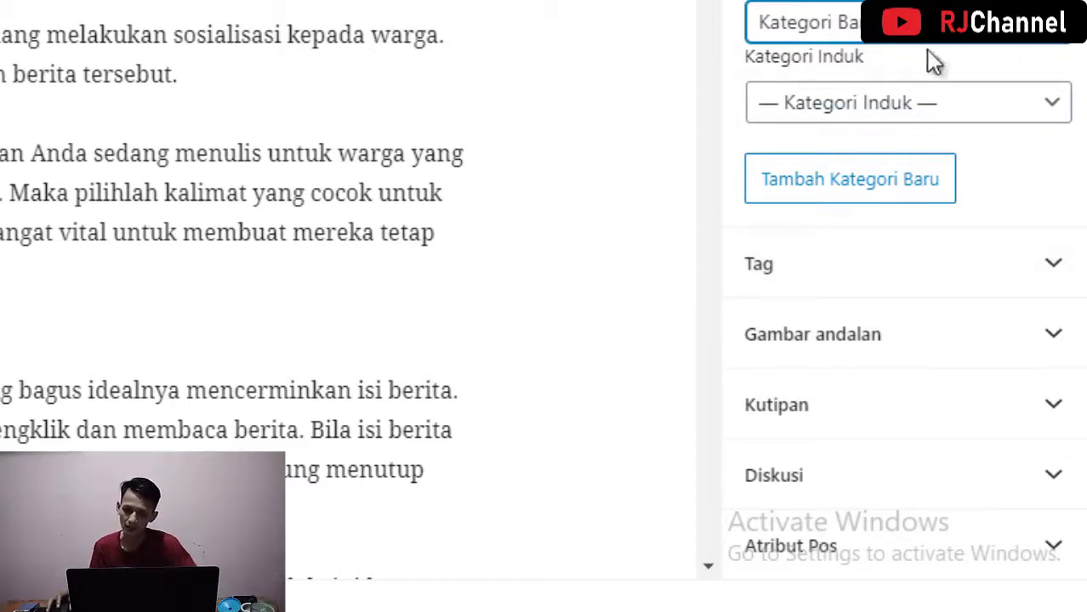
pyautogui.moveTo(885, 23); pyautogui.dragTo(690, 26)
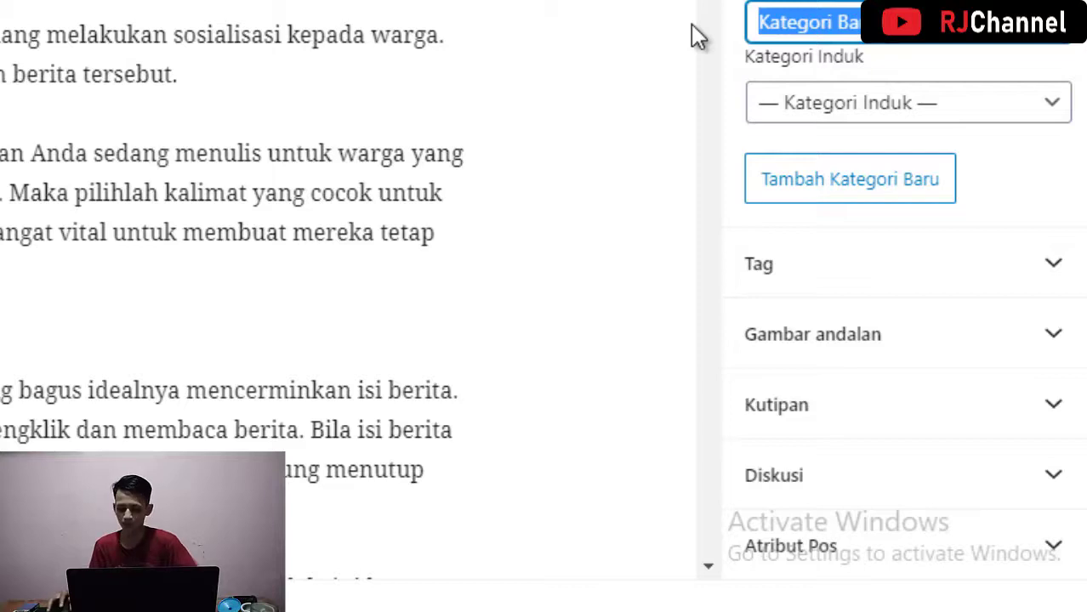
pyautogui.press('BackSpace')
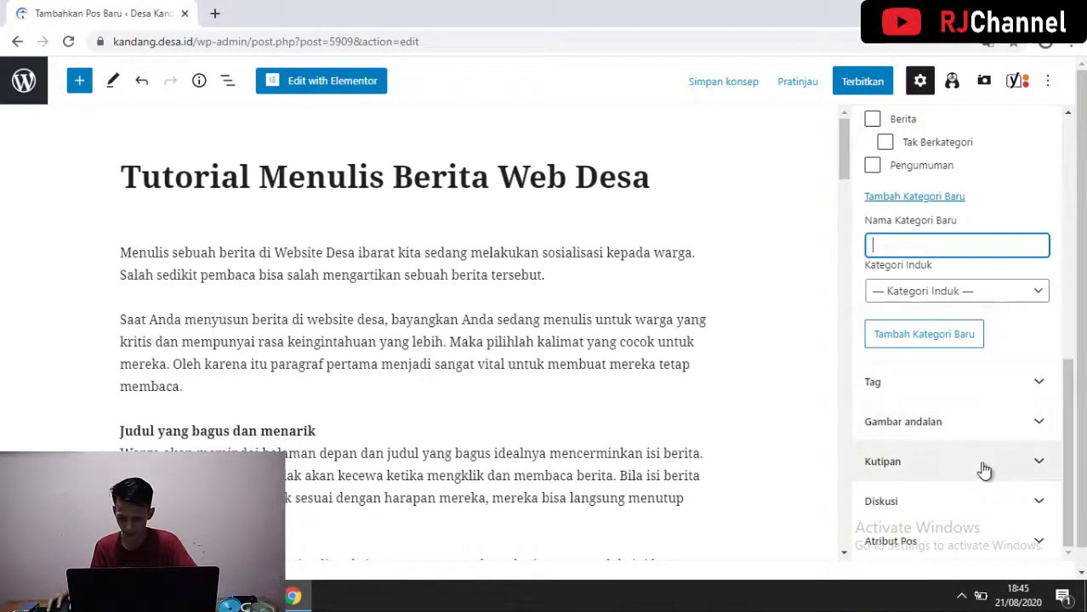
# Expand the Gambar andalan settings and open the image chooser for the post's featured image
pyautogui.click(1016, 425)
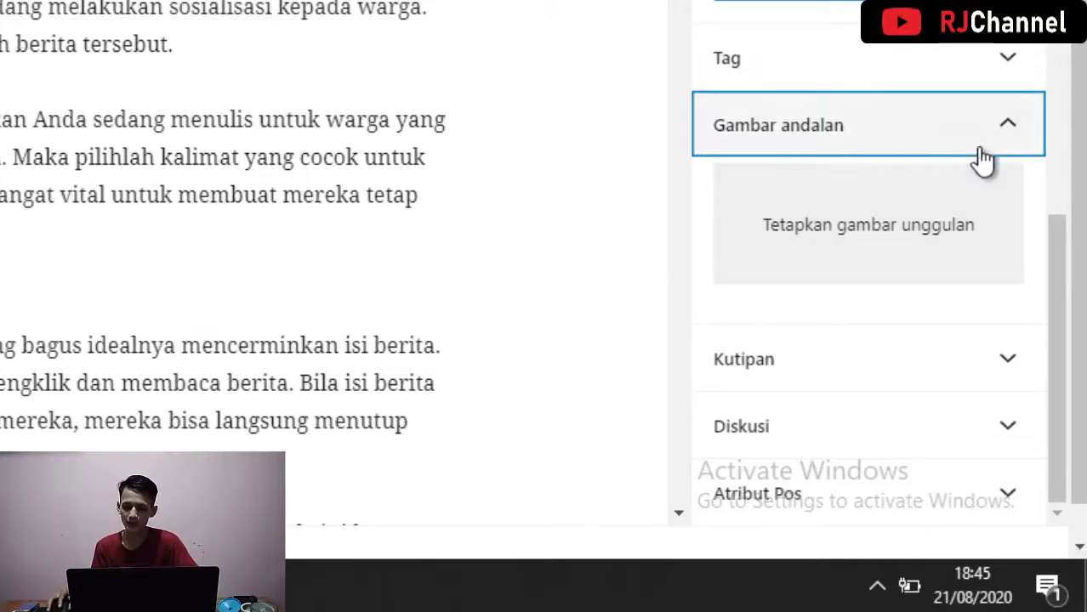
pyautogui.click(1010, 129)
pyautogui.click(907, 299)
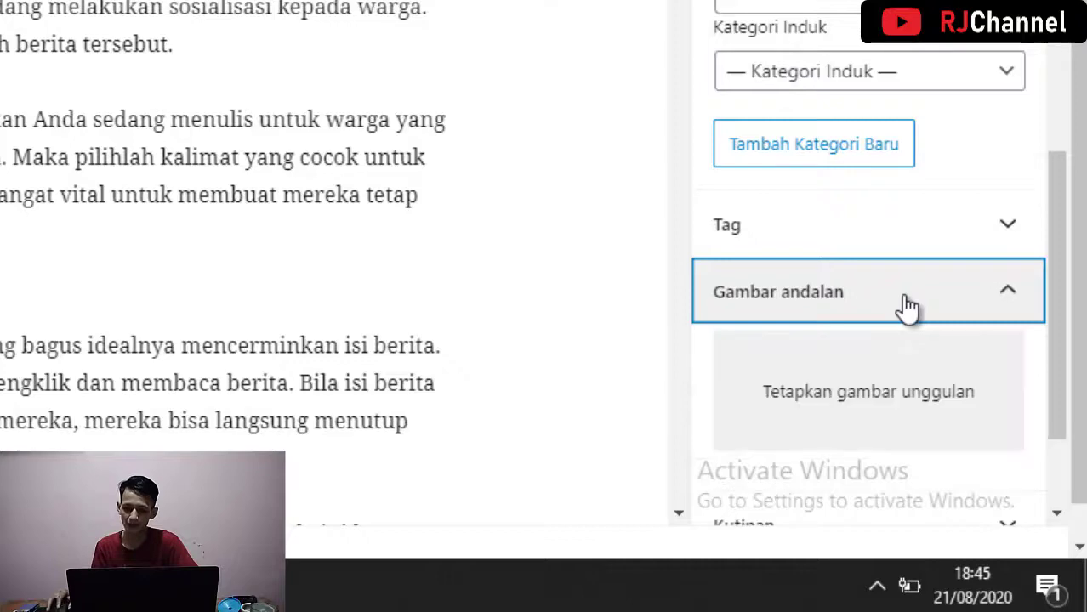
pyautogui.scroll(-2, 908, 308)
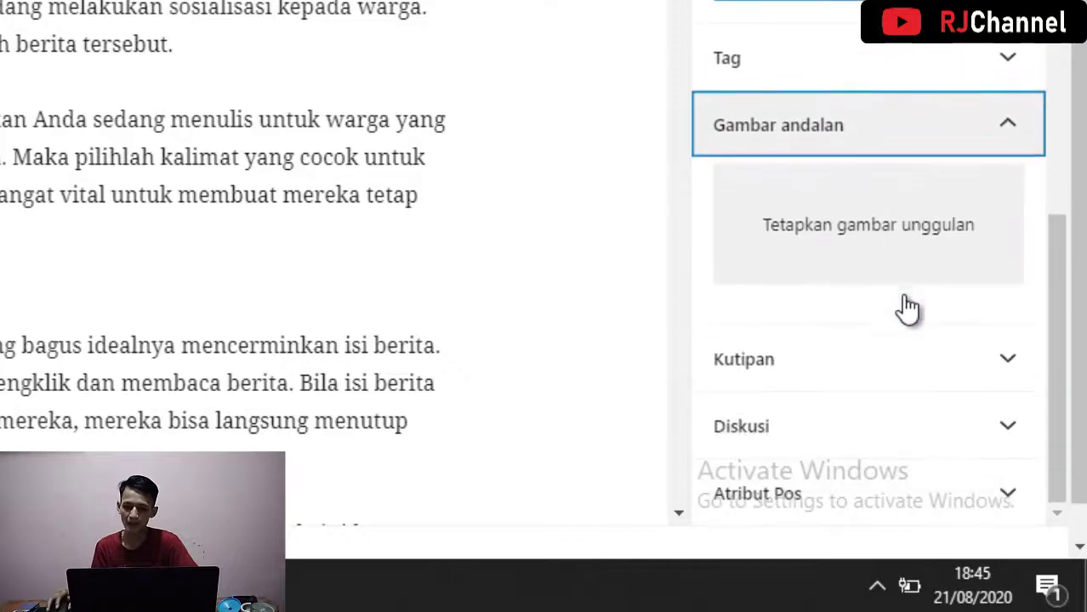
pyautogui.click(878, 239)
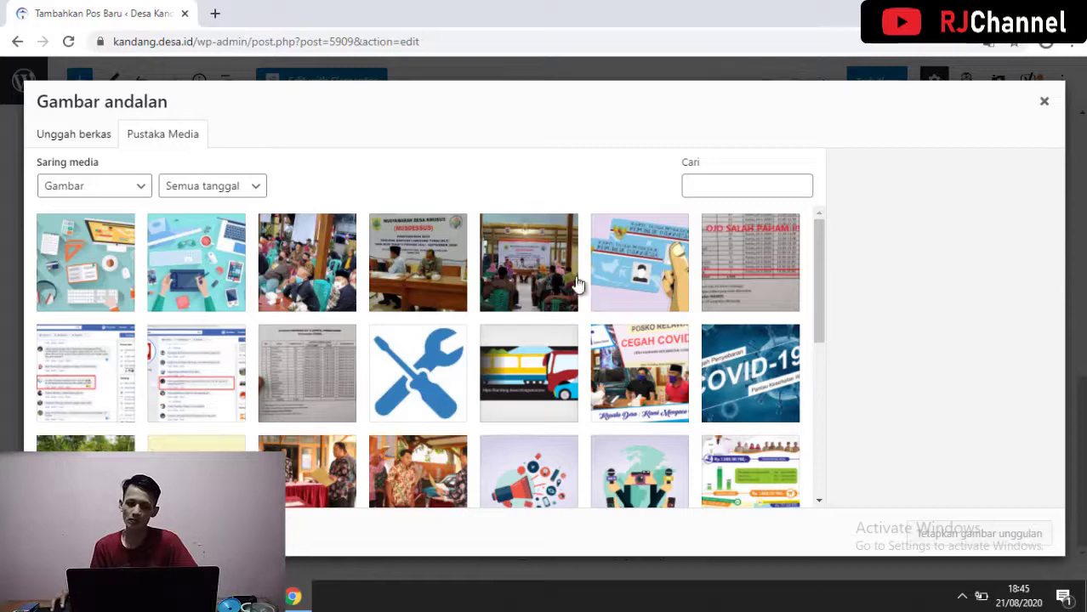
pyautogui.click(71, 138)
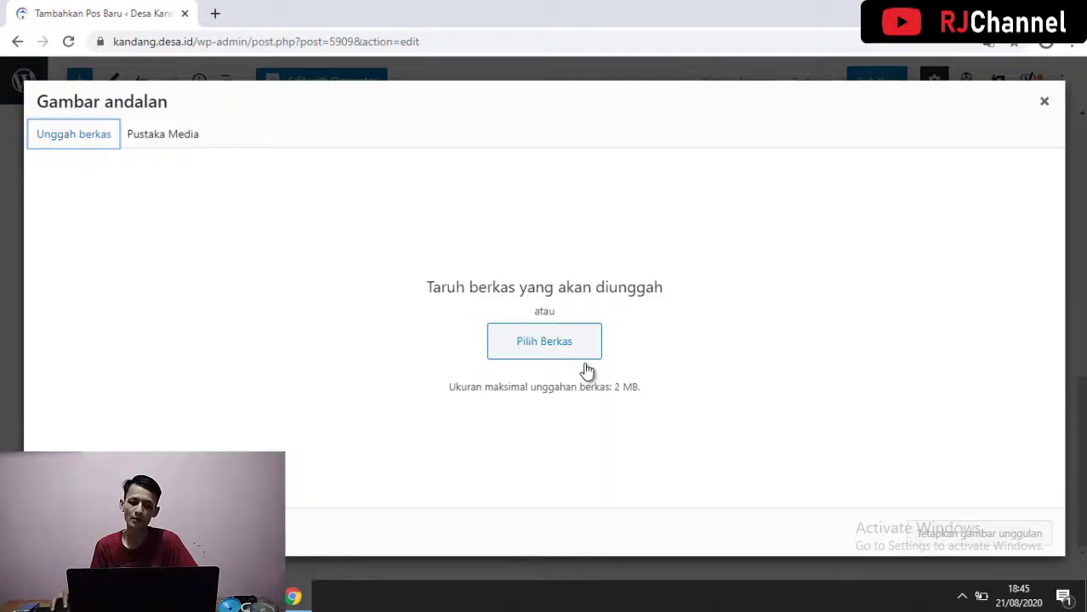
pyautogui.click(163, 138)
pyautogui.click(68, 140)
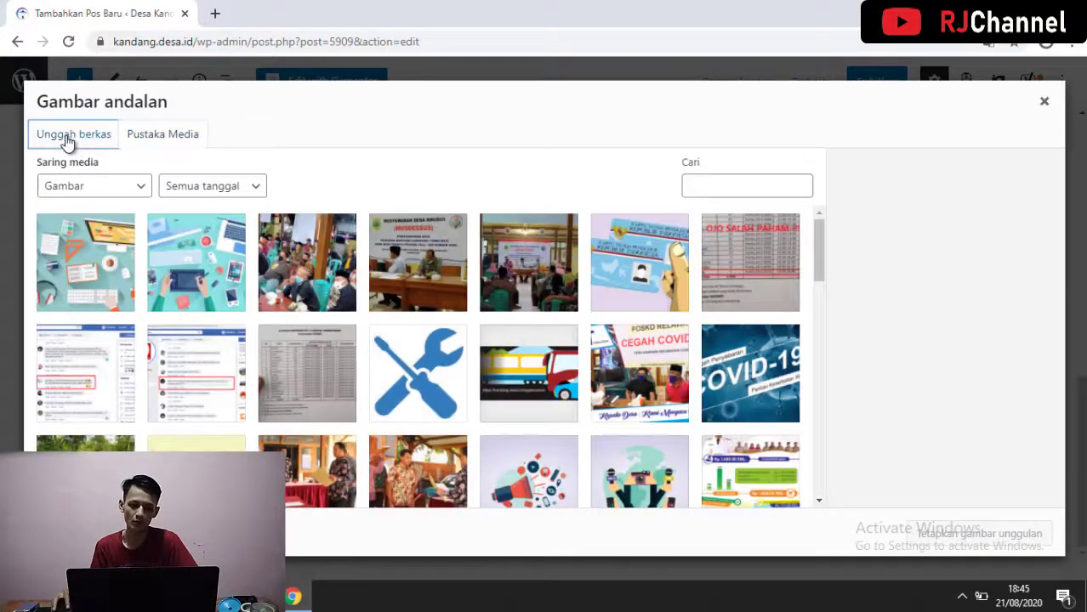
pyautogui.click(153, 145)
pyautogui.click(93, 145)
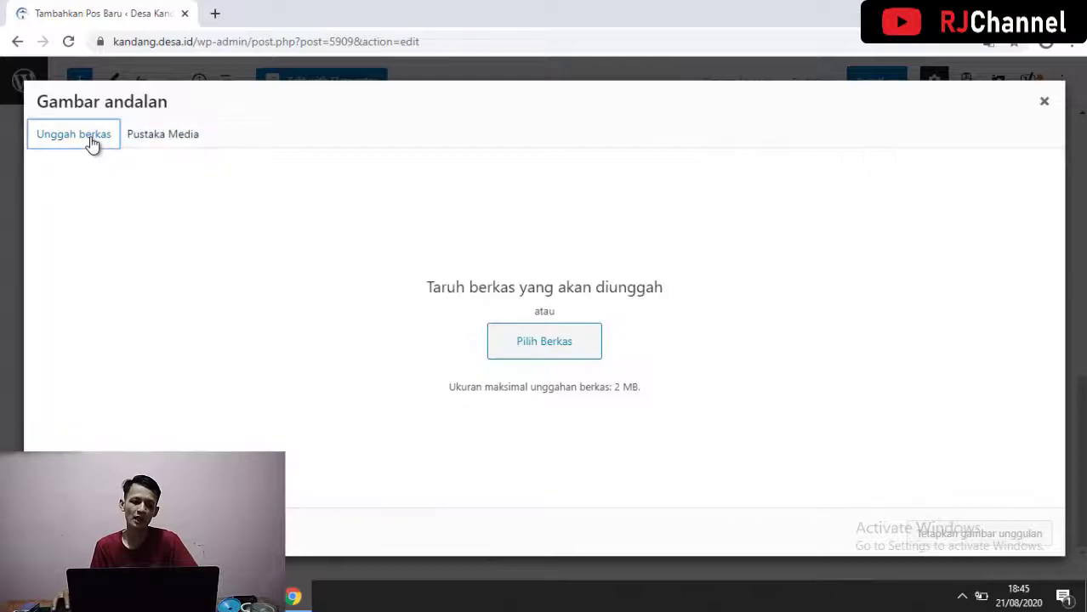
pyautogui.click(551, 341)
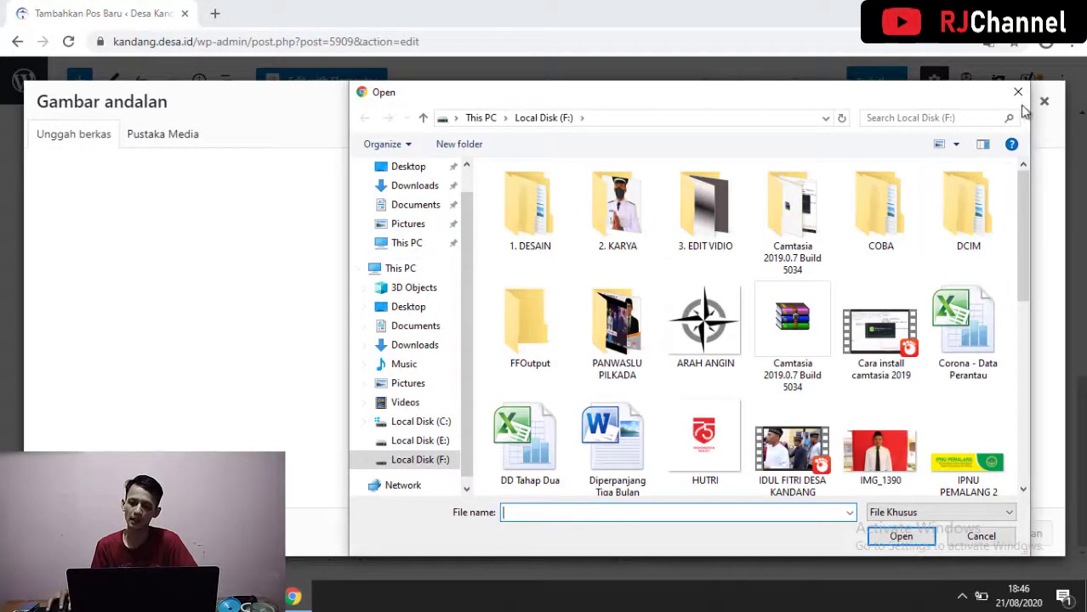
pyautogui.click(1018, 94)
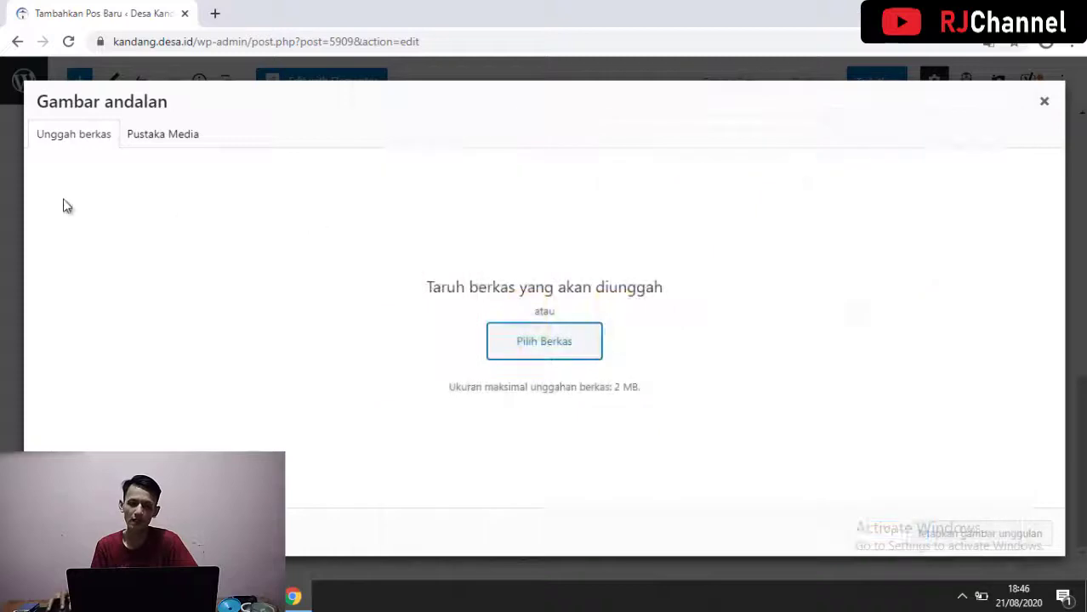
# Set Sampul-Berita.jpg from the media library as the post's featured image
pyautogui.click(151, 138)
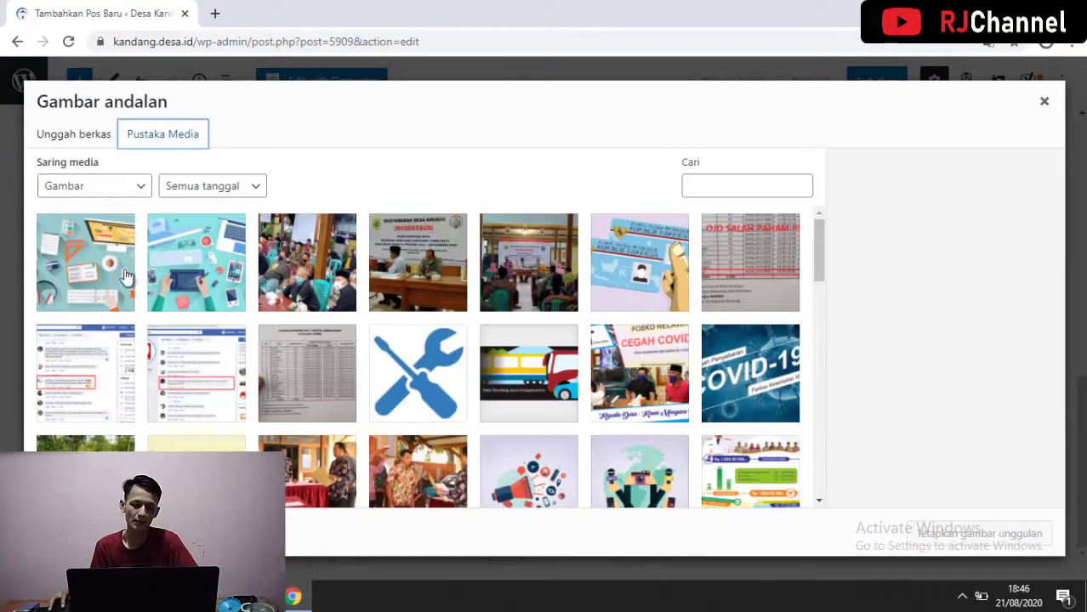
pyautogui.click(92, 267)
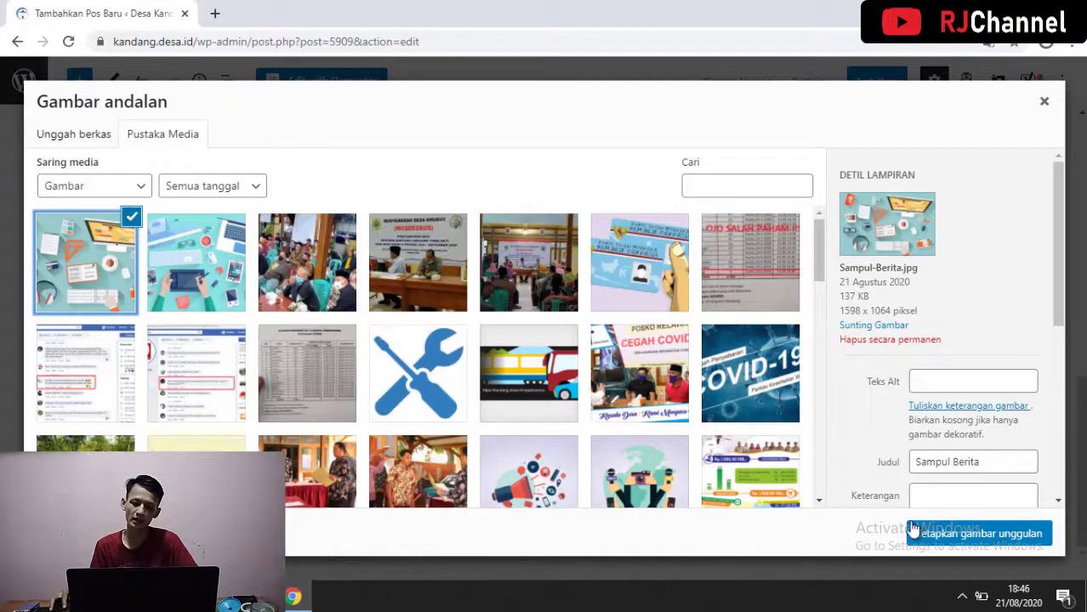
pyautogui.click(951, 535)
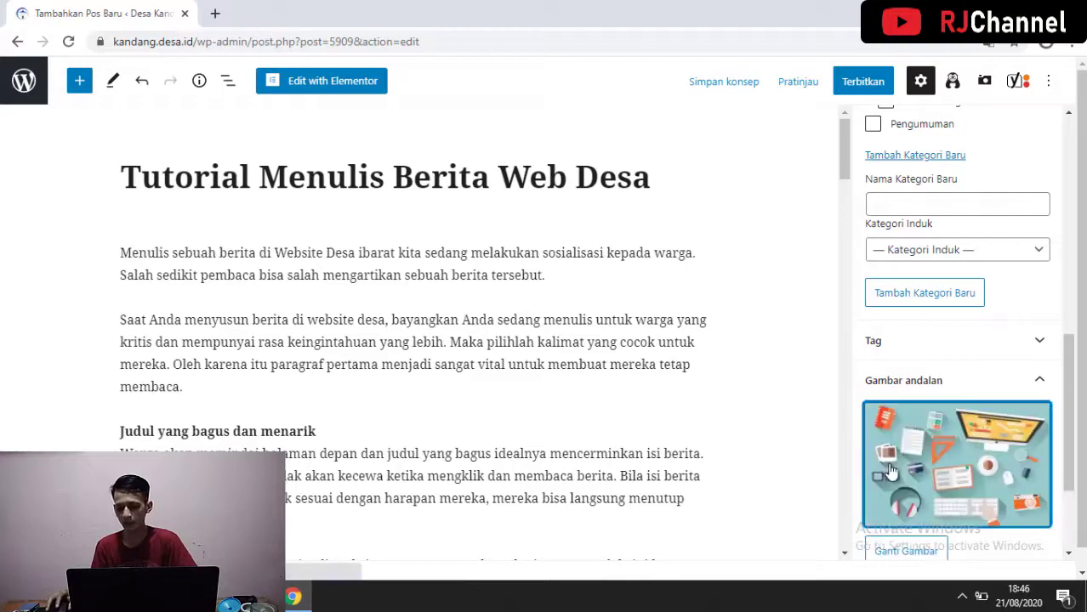
# Review the document settings, from the featured image and categories up to Status & visibilitas and back to Yoast SEO
pyautogui.scroll(-2, 954, 475)
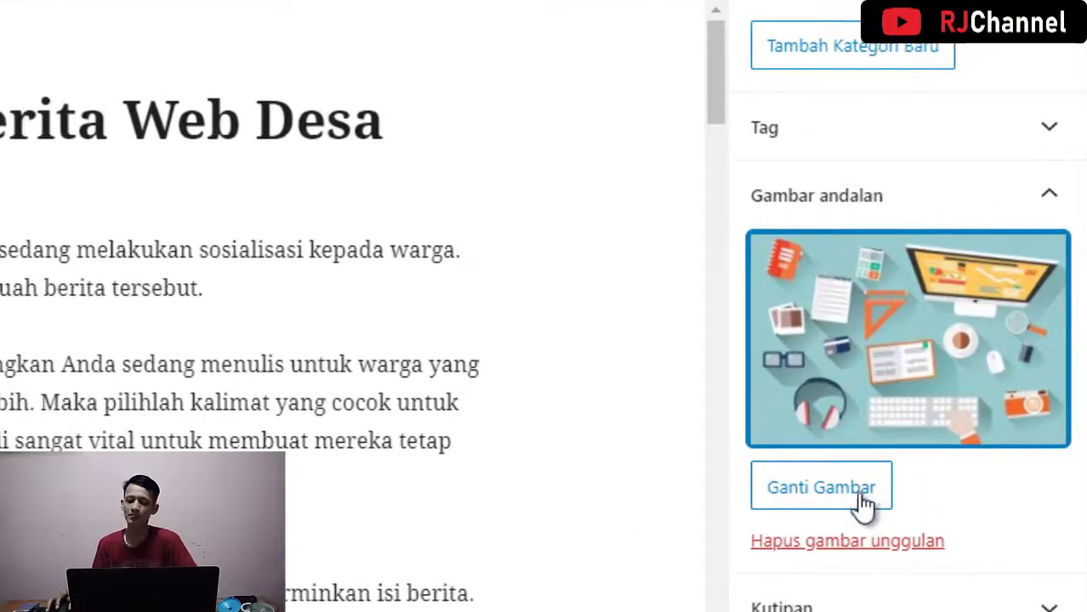
pyautogui.scroll(5, 854, 401)
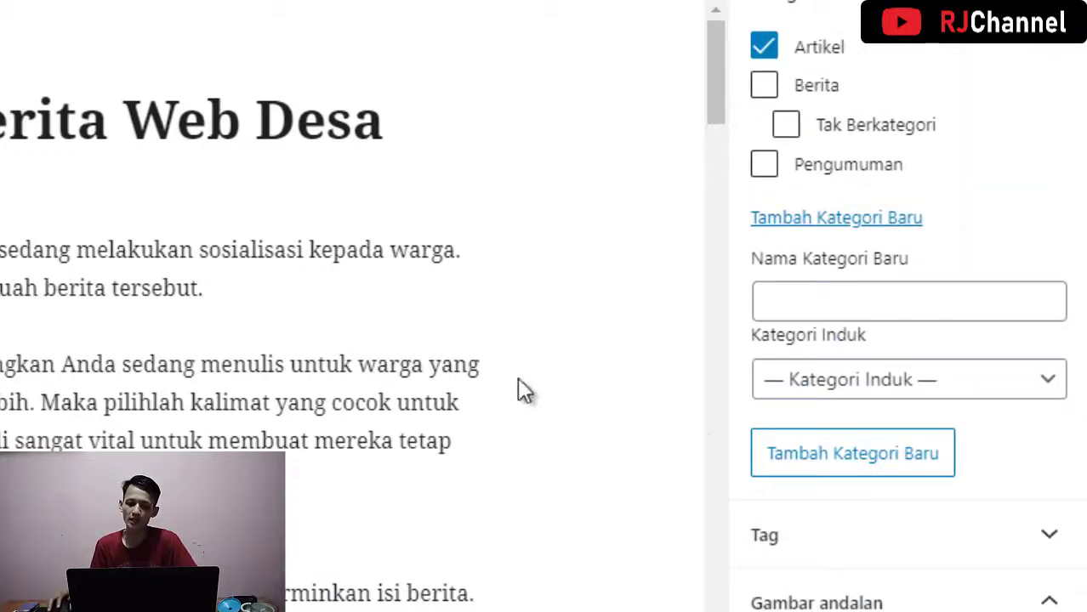
pyautogui.scroll(-3, 750, 466)
pyautogui.scroll(1, 774, 470)
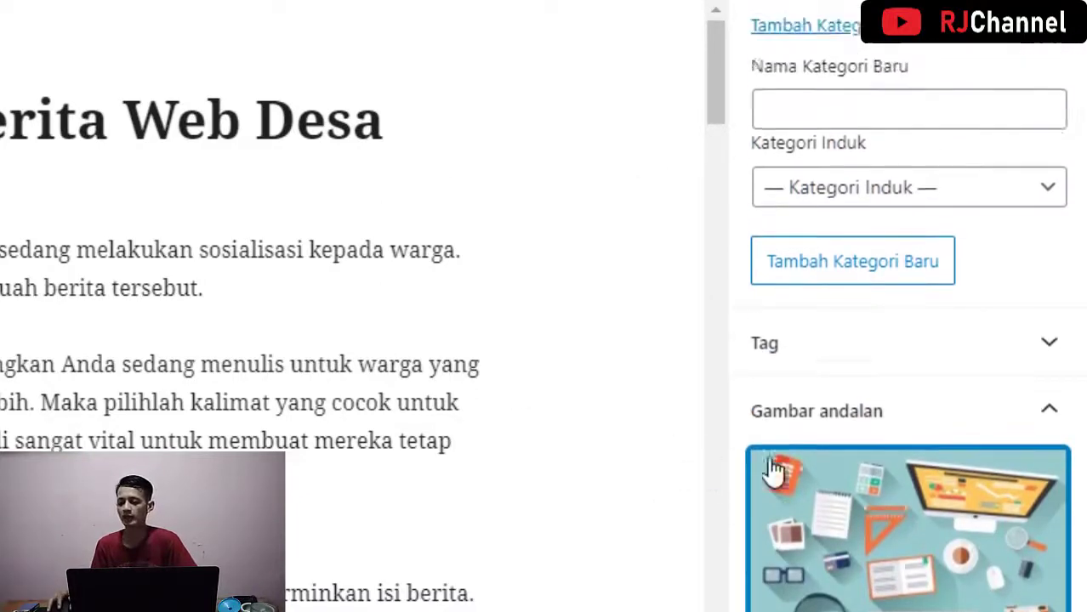
pyautogui.scroll(1, 772, 470)
pyautogui.scroll(2, 931, 489)
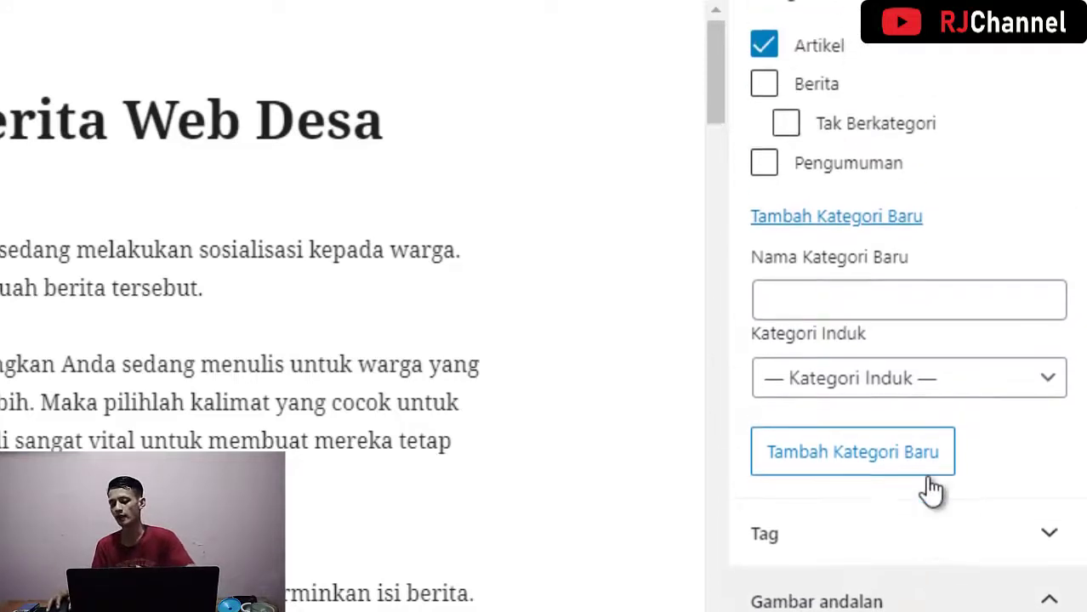
pyautogui.scroll(4, 931, 489)
pyautogui.scroll(6, 932, 489)
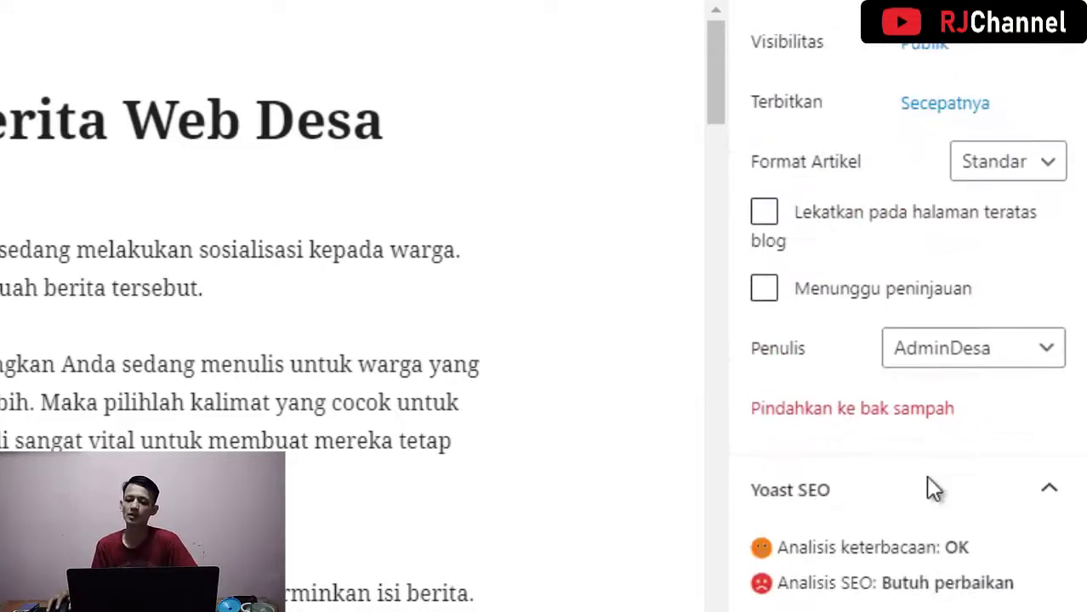
pyautogui.scroll(2, 932, 489)
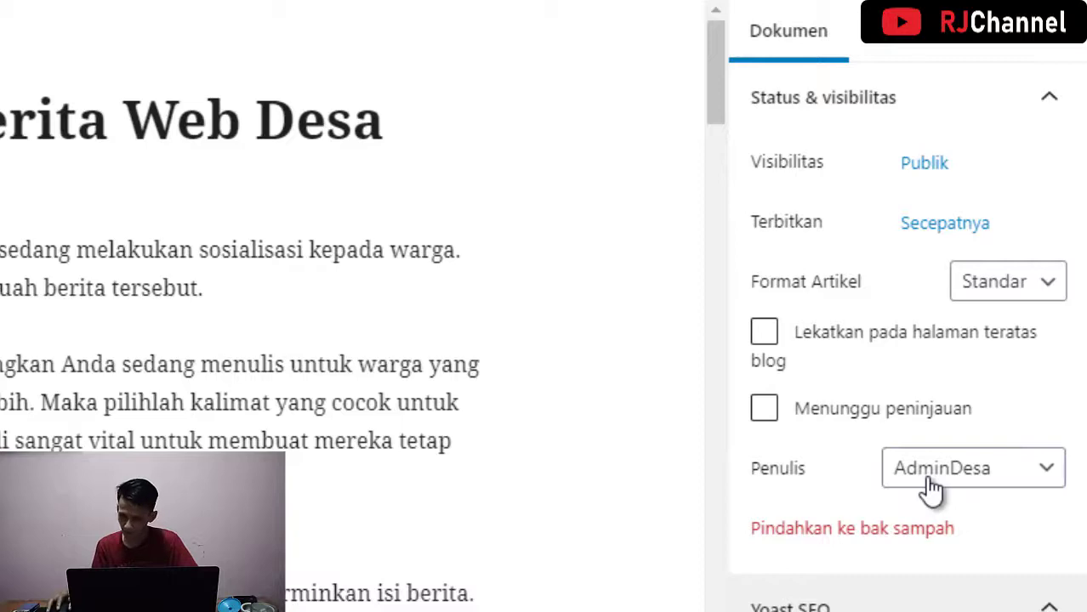
pyautogui.scroll(-3, 932, 489)
pyautogui.scroll(-2, 931, 489)
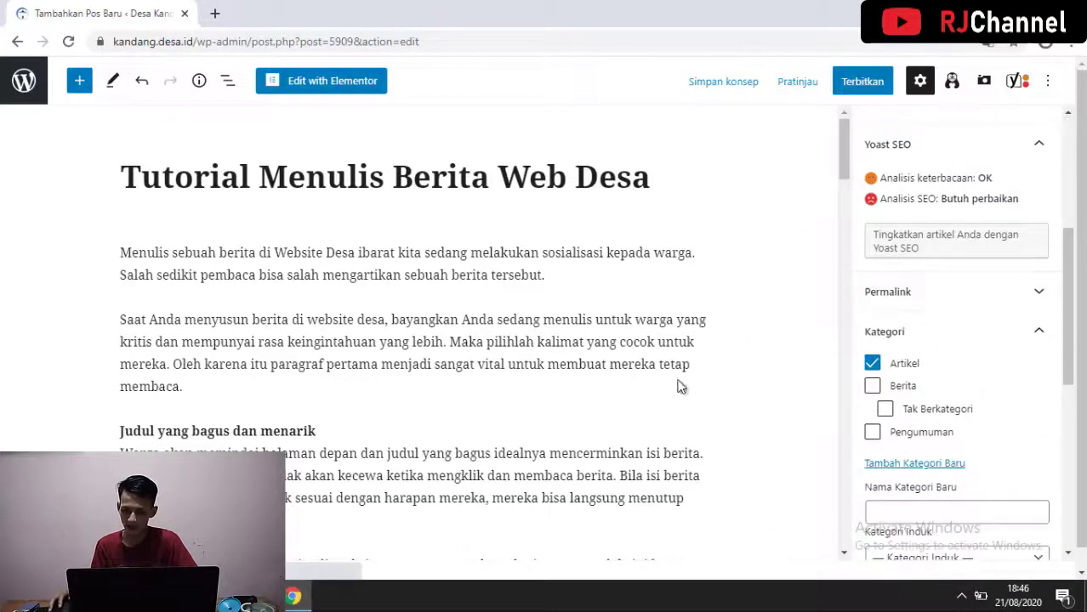
# Compare the picture under "Memanfaatkan multimedia" in the post body with the featured image, and check the remaining post settings
pyautogui.scroll(-5, 418, 393)
pyautogui.scroll(-2, 964, 491)
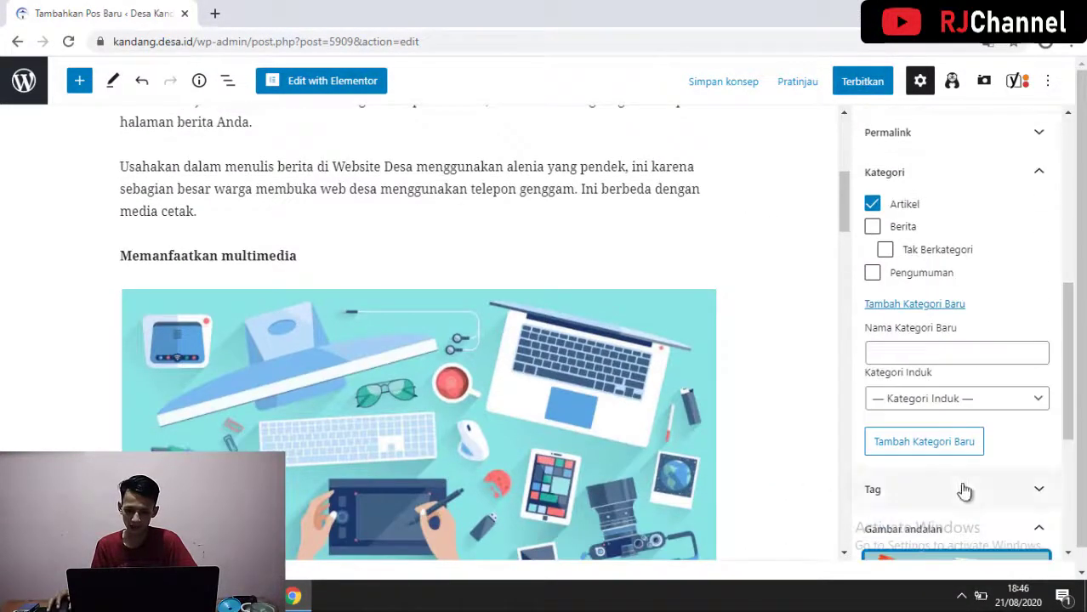
pyautogui.scroll(-3, 965, 491)
pyautogui.scroll(-4, 465, 397)
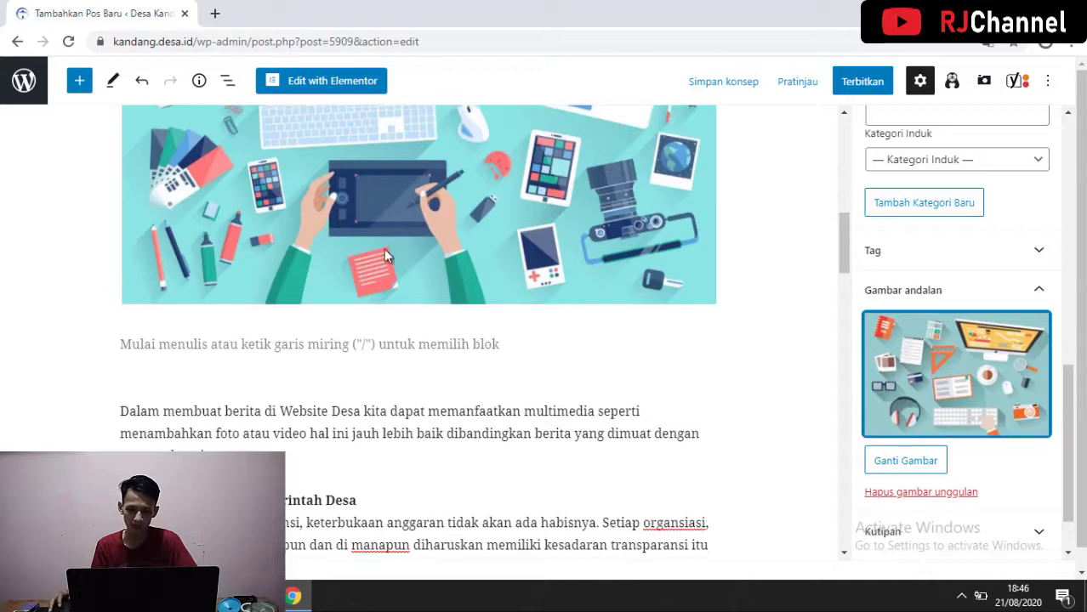
pyautogui.scroll(3, 504, 304)
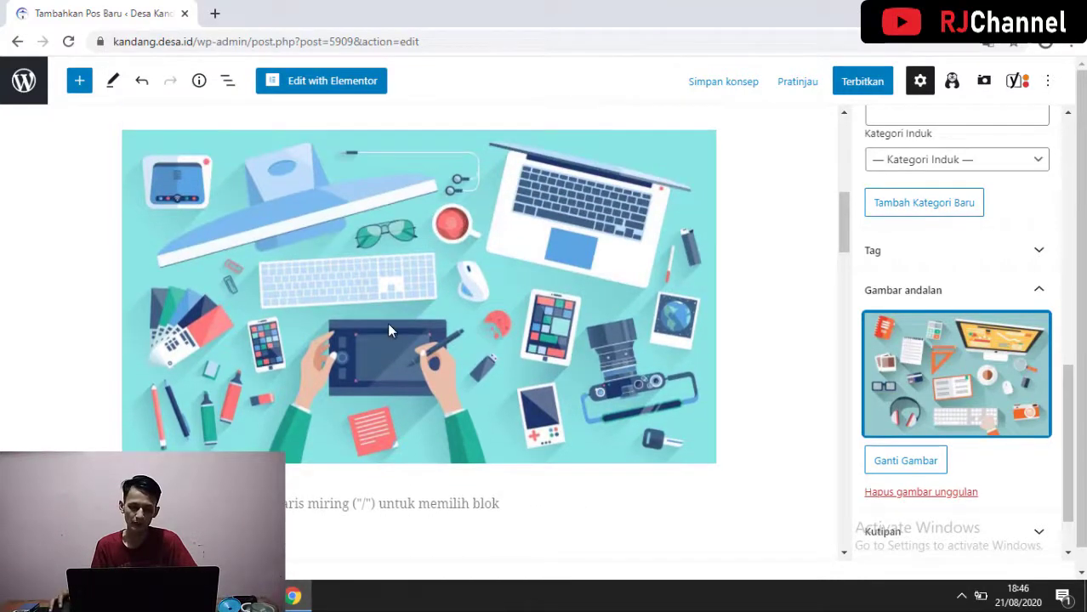
pyautogui.scroll(-4, 387, 323)
pyautogui.scroll(-1, 888, 404)
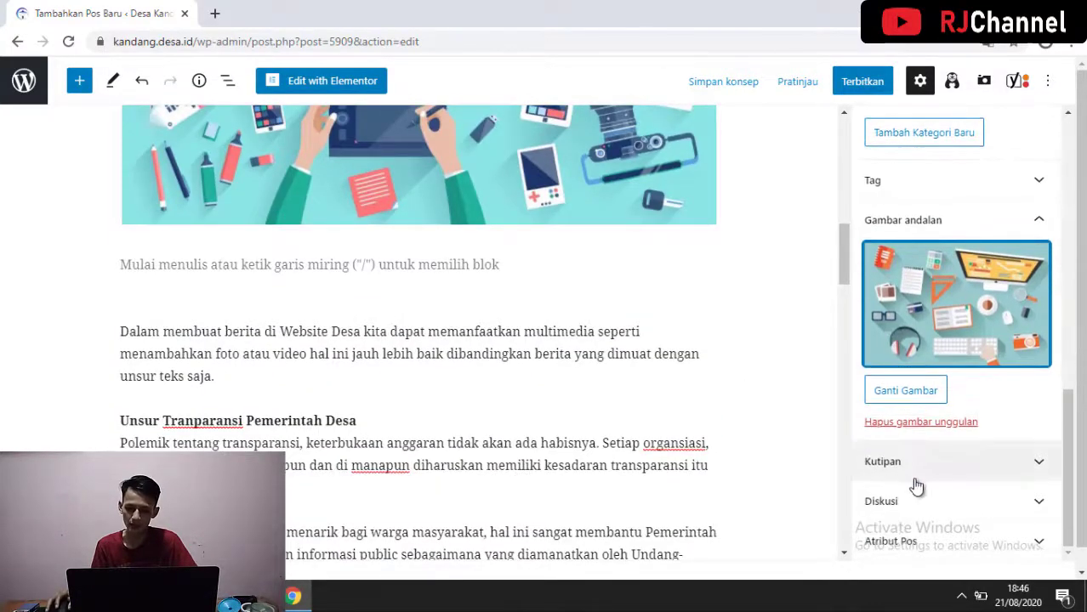
# Collapse the Kategori settings, and add the tag "Menulis Di Website Desa" to the post
pyautogui.scroll(4, 896, 427)
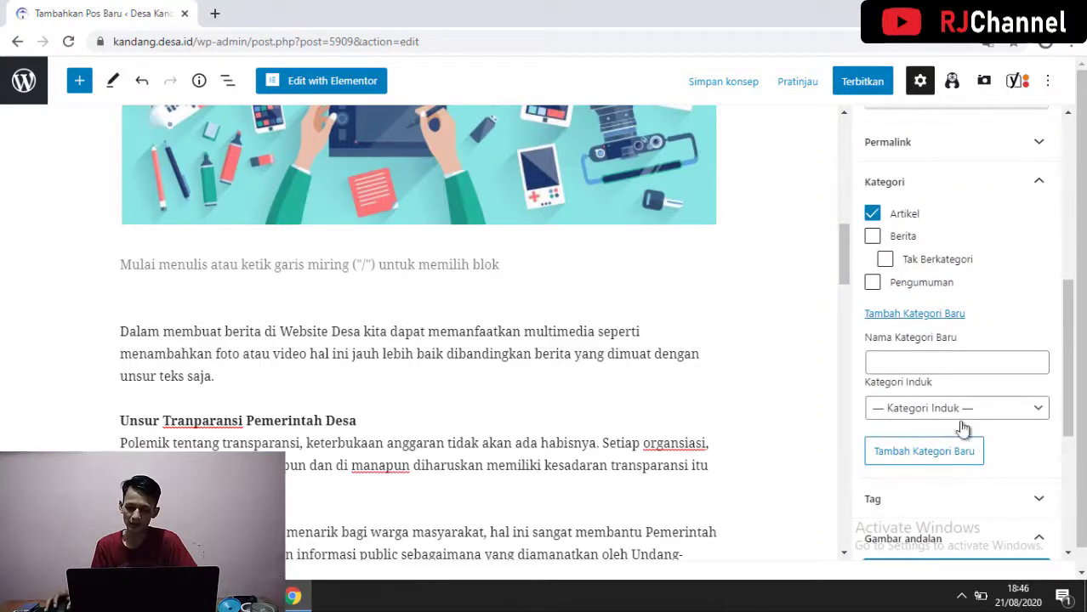
pyautogui.scroll(2, 906, 315)
pyautogui.click(1038, 264)
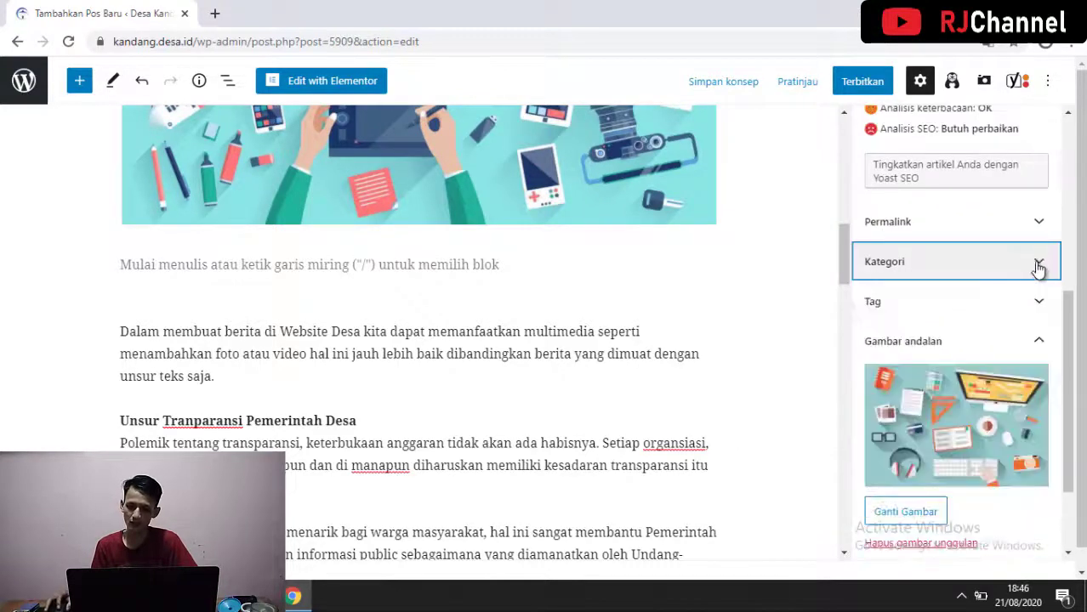
pyautogui.click(1028, 320)
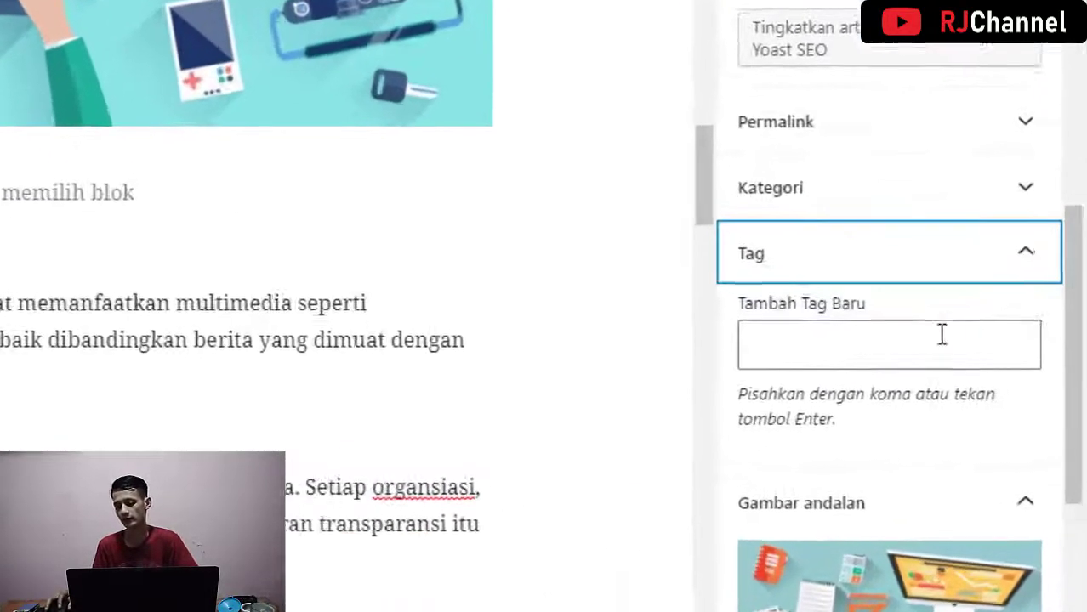
pyautogui.click(956, 360)
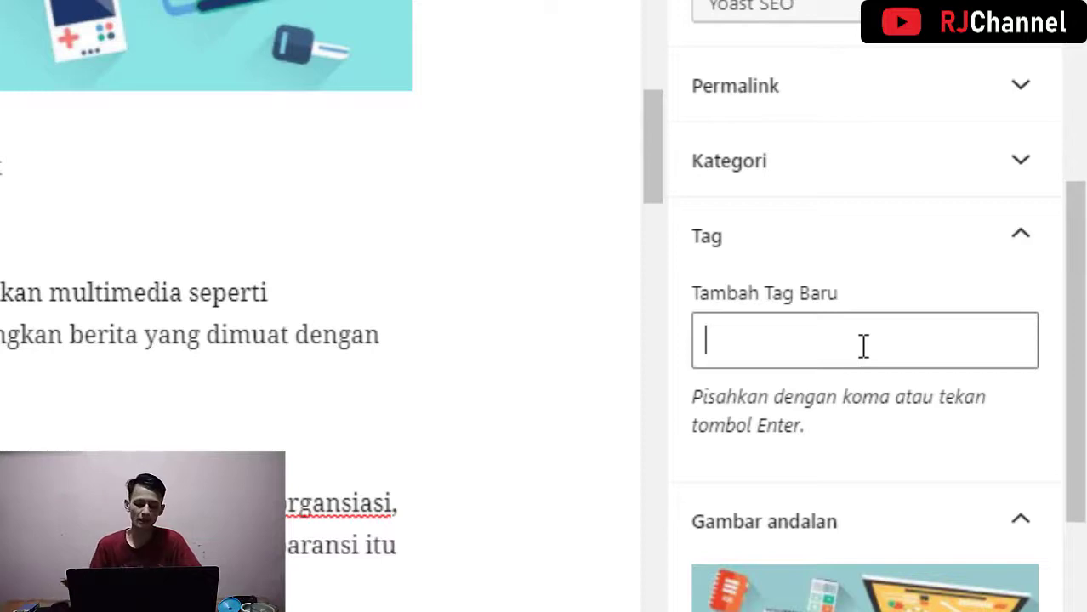
pyautogui.write('Menul')
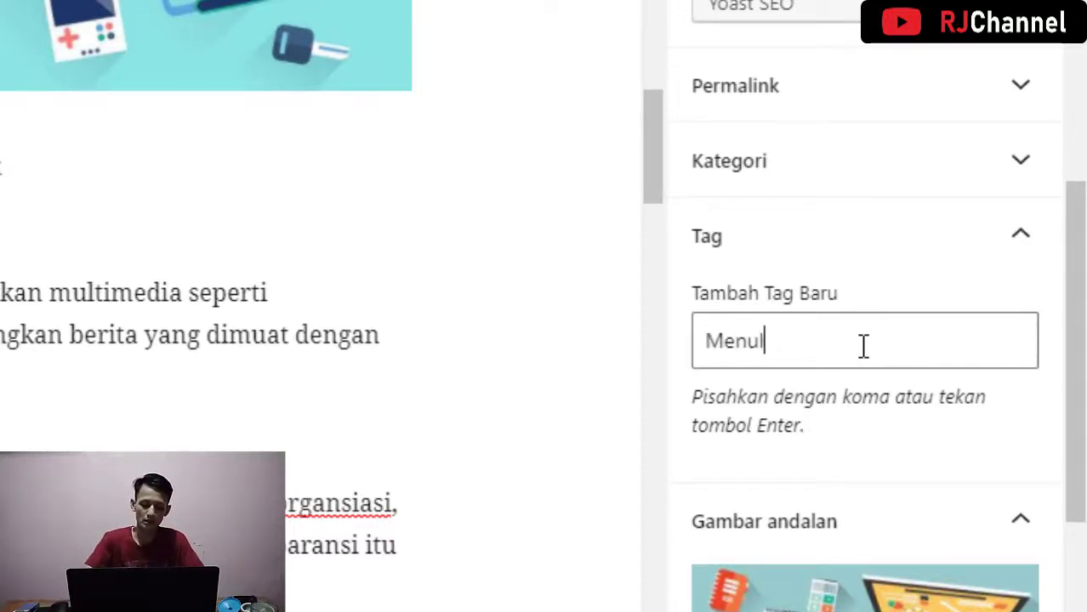
pyautogui.write('is Di')
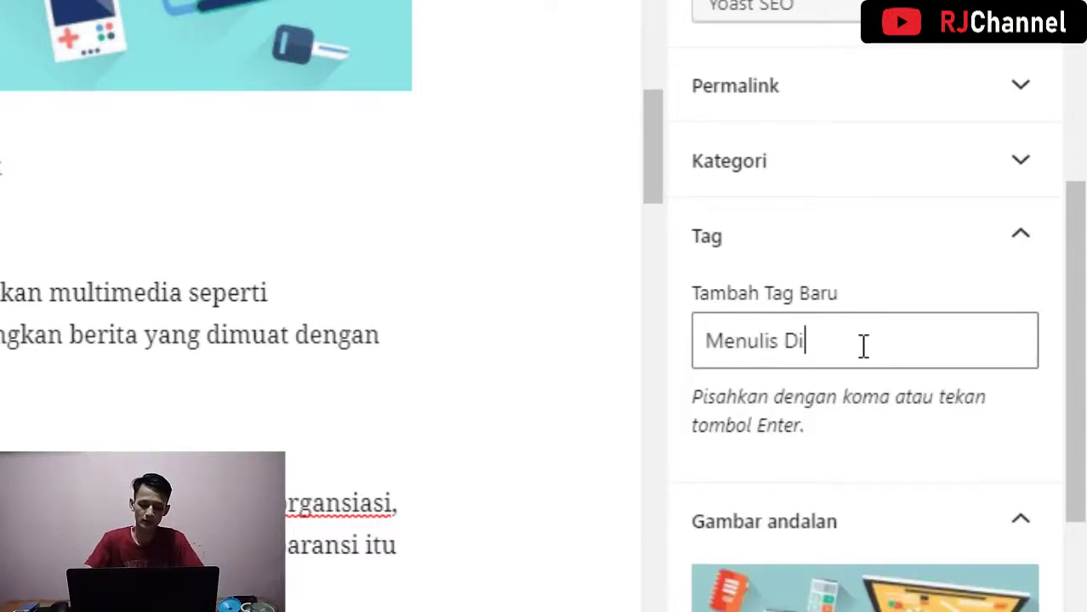
pyautogui.write('Web')
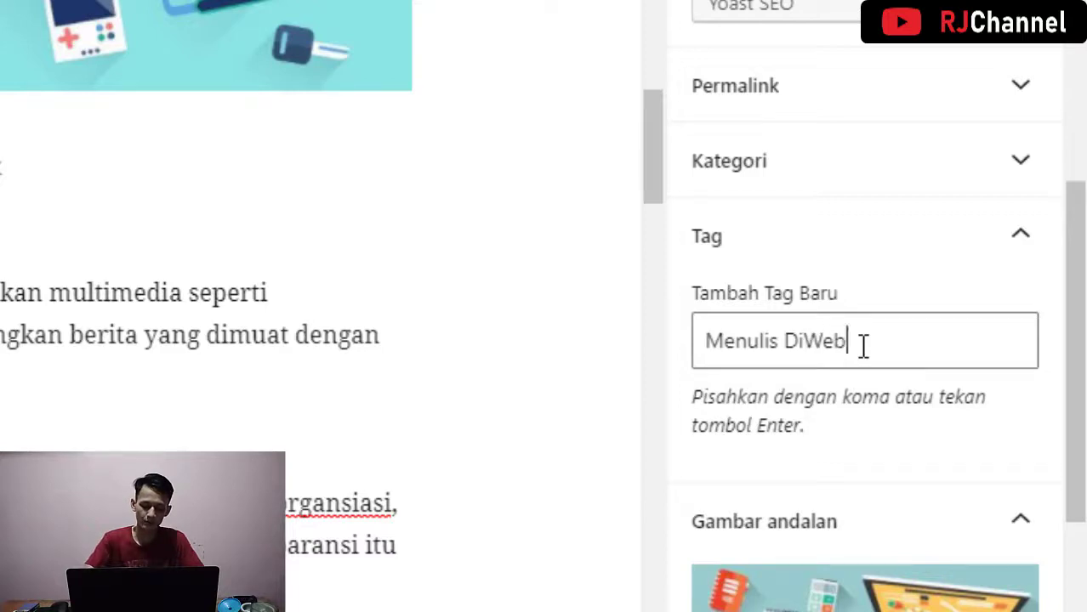
pyautogui.write('site Desa')
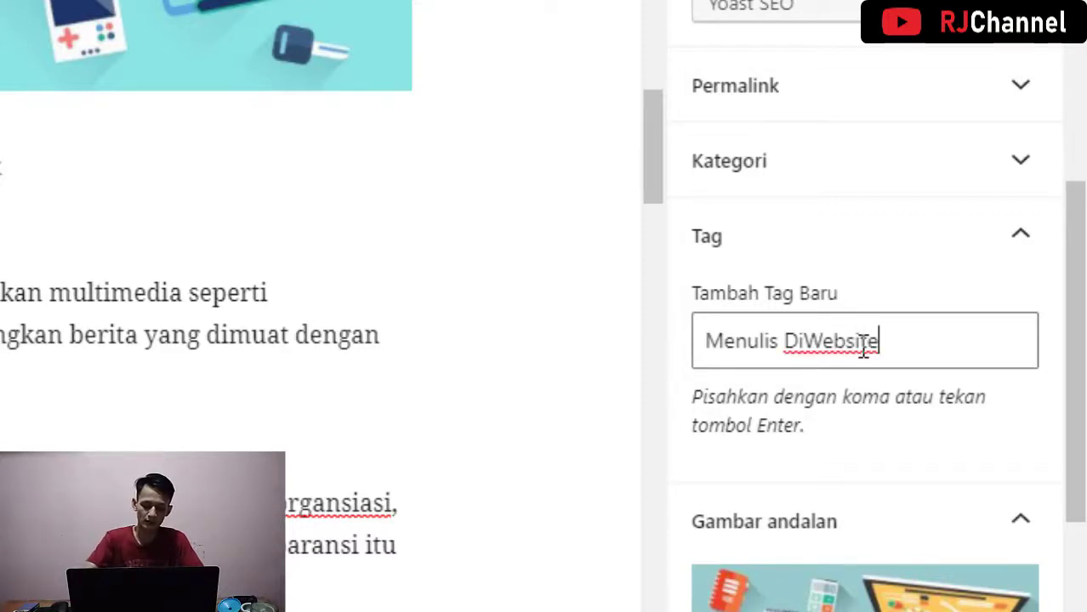
pyautogui.click(808, 341)
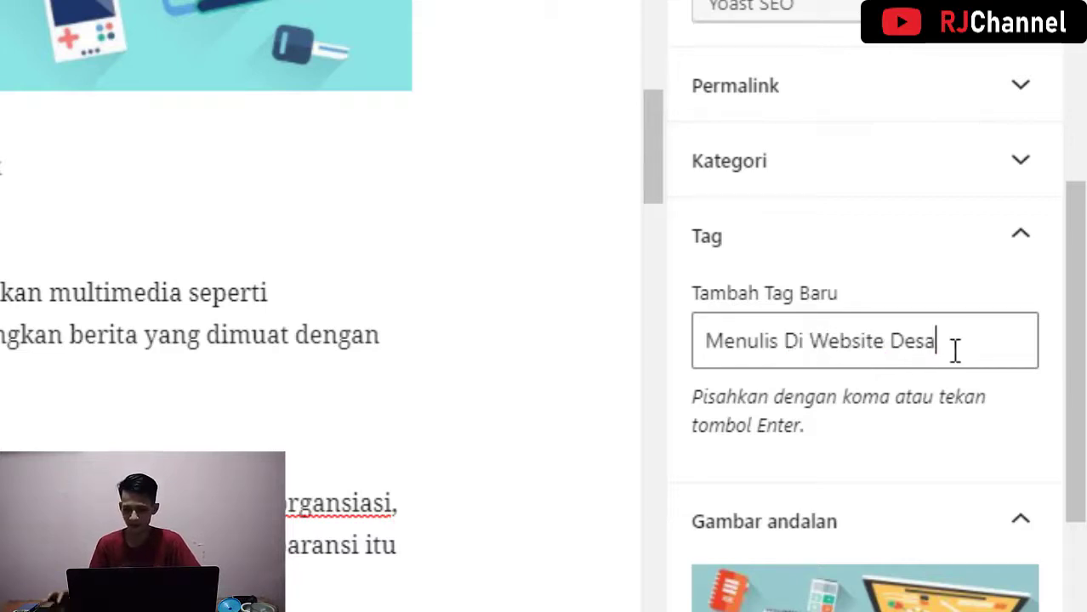
pyautogui.press('Return')
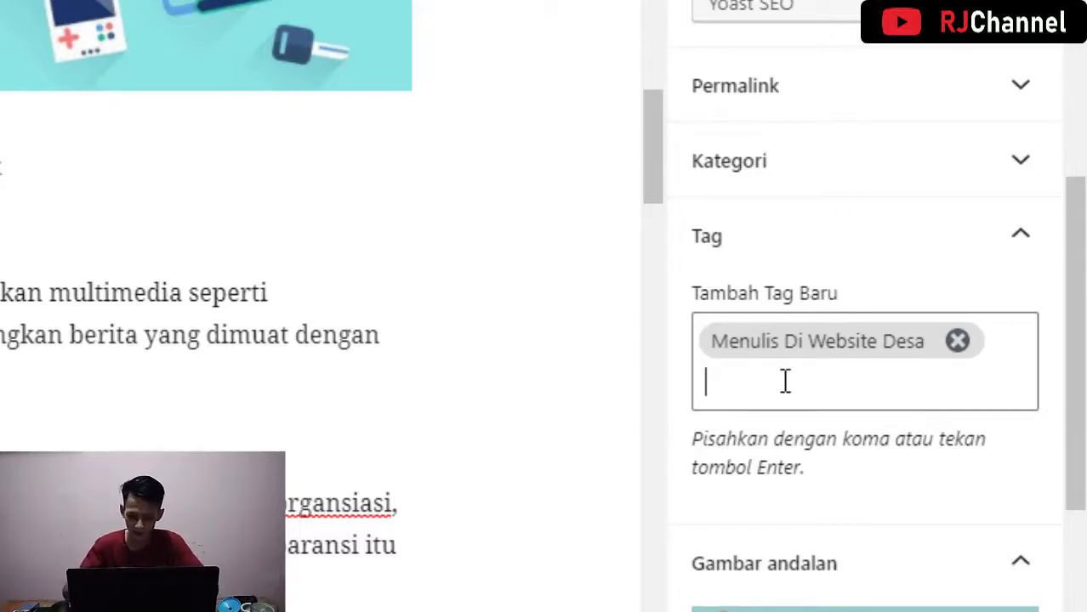
# Add "Website Desa" as a second tag of the post
pyautogui.write('Webs')
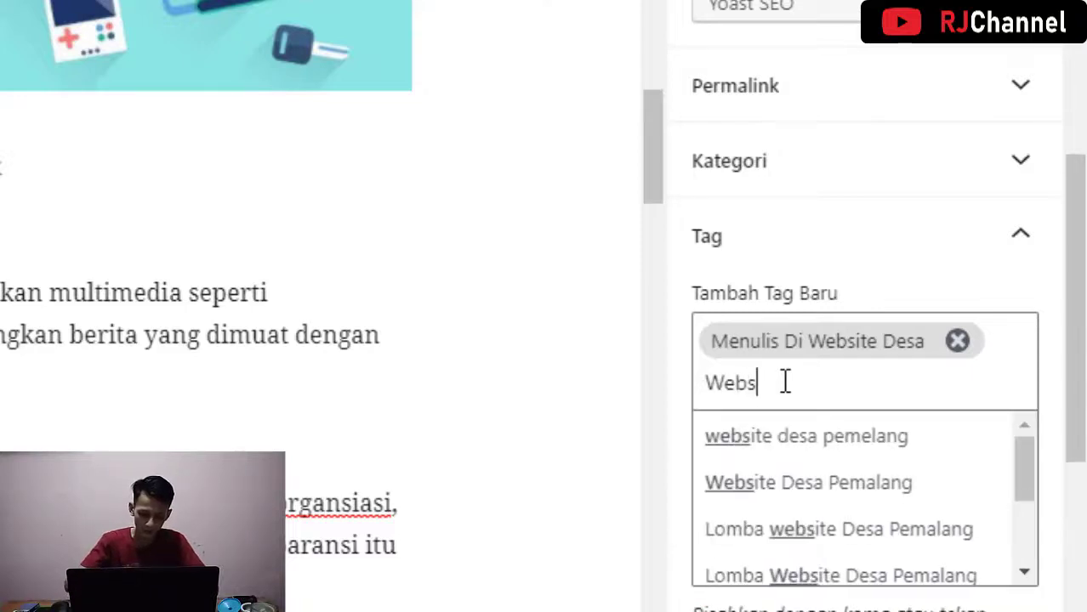
pyautogui.write('ite Desa')
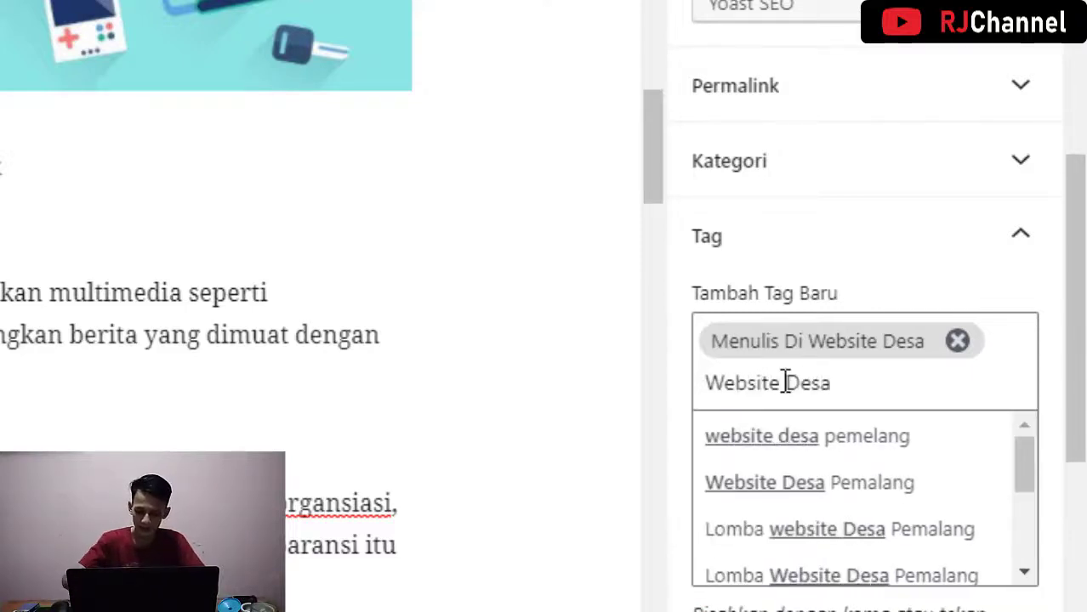
pyautogui.press('Return')
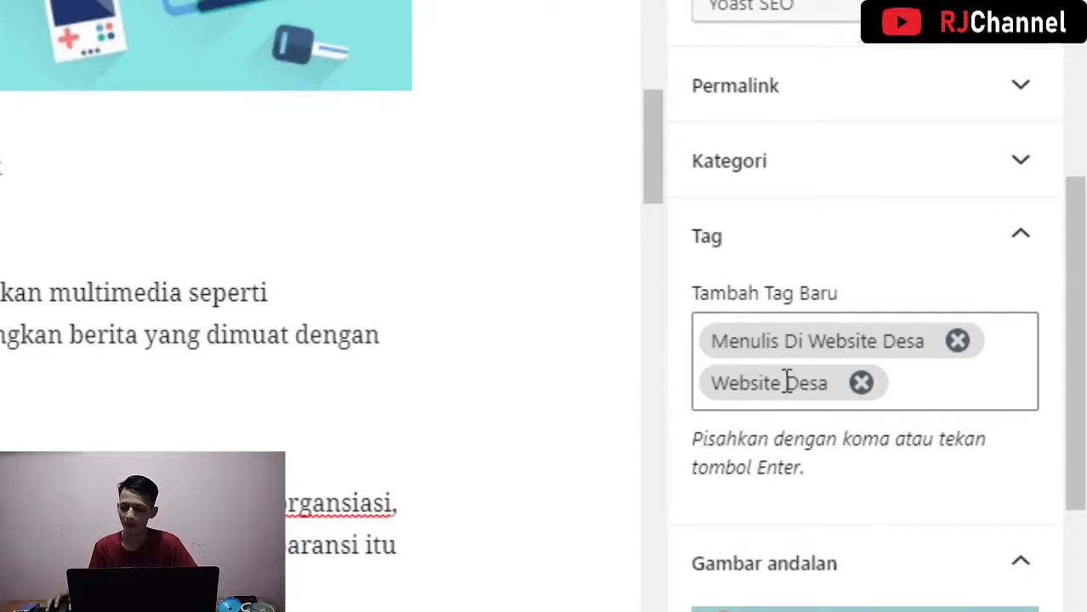
# Set the post's publish date to 14 Agustus 2020
pyautogui.scroll(4, 785, 381)
pyautogui.scroll(3, 789, 393)
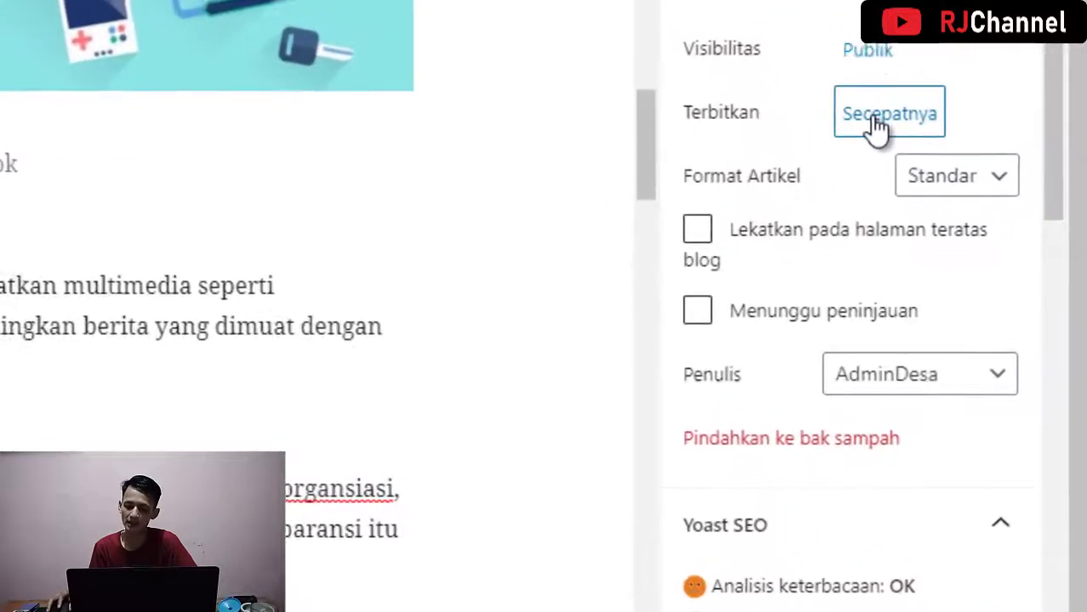
pyautogui.click(990, 229)
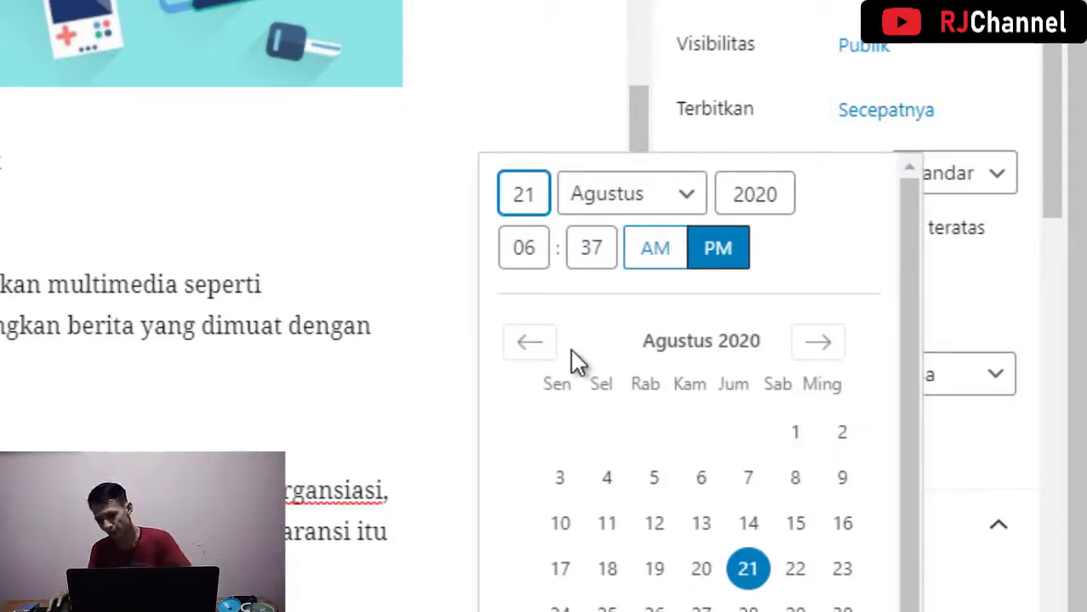
pyautogui.doubleClick(532, 194)
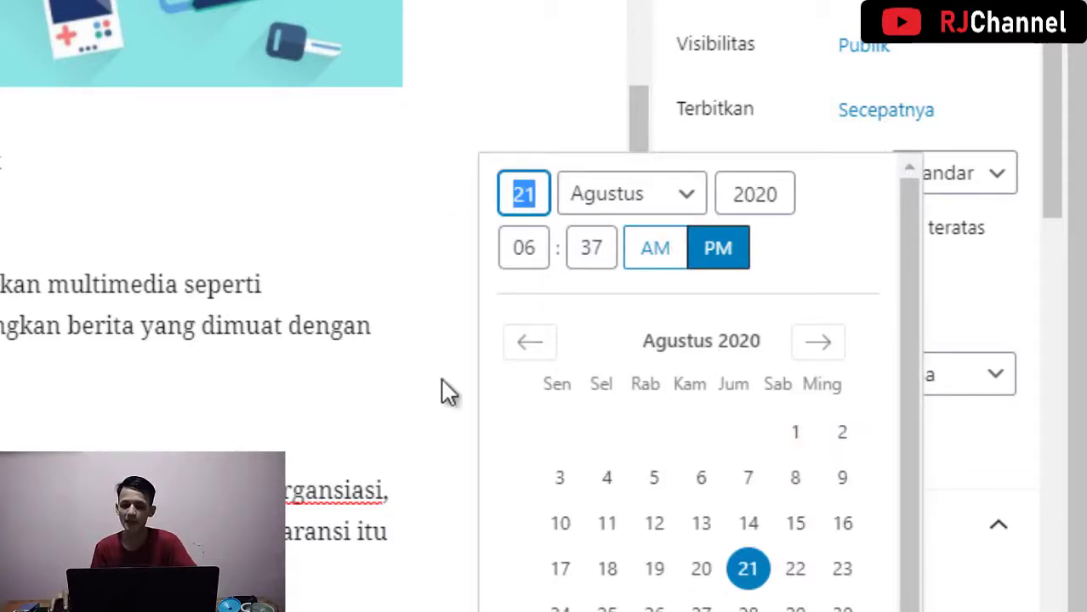
pyautogui.write('14')
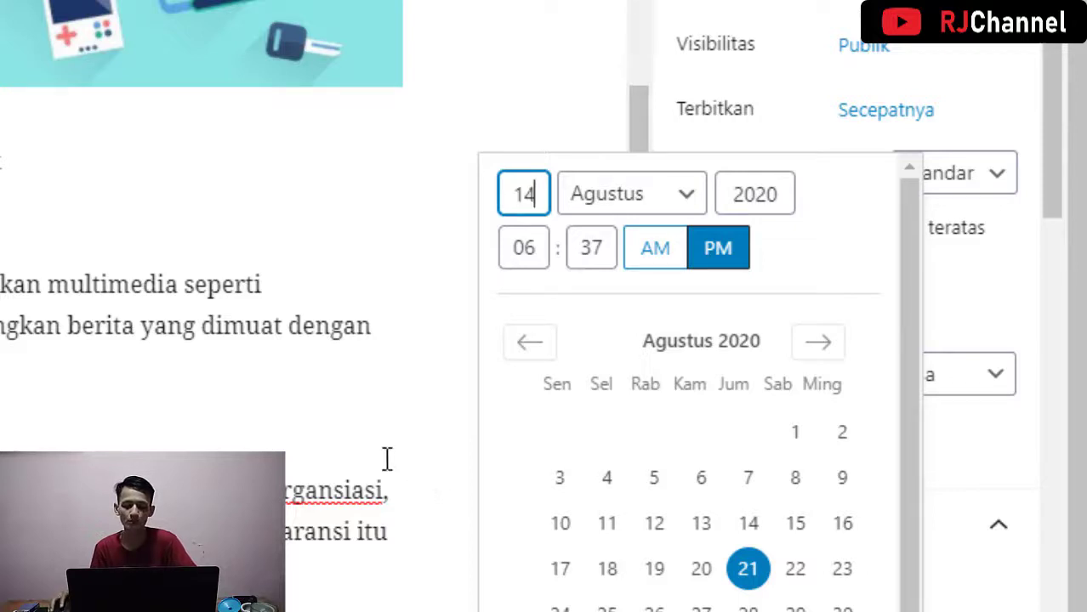
# Set the publish time to 09:37 AM and close the date settings
pyautogui.click(524, 249)
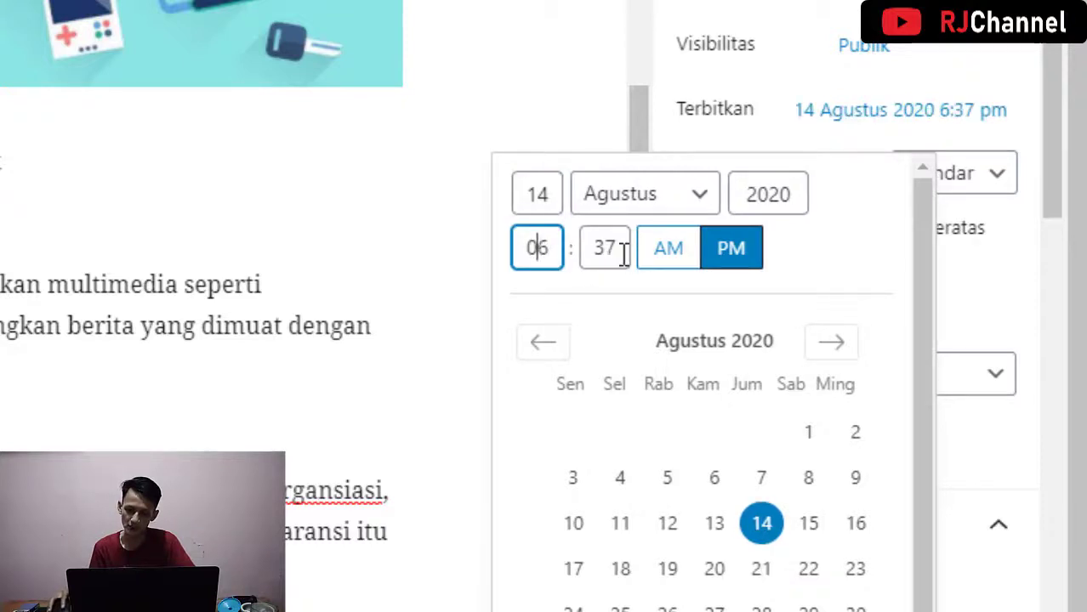
pyautogui.press('BackSpace')
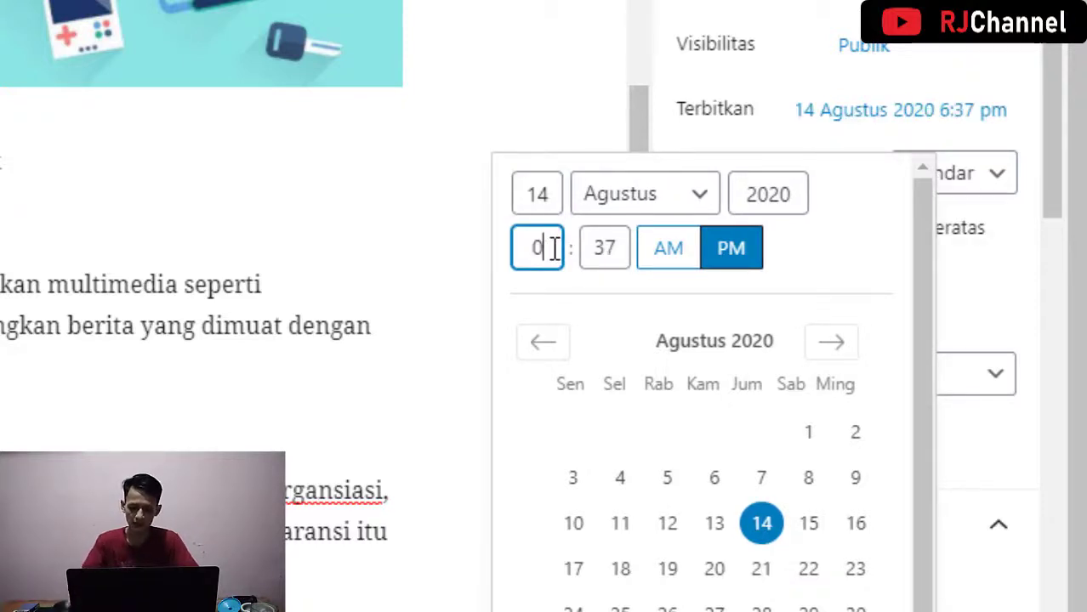
pyautogui.write('9')
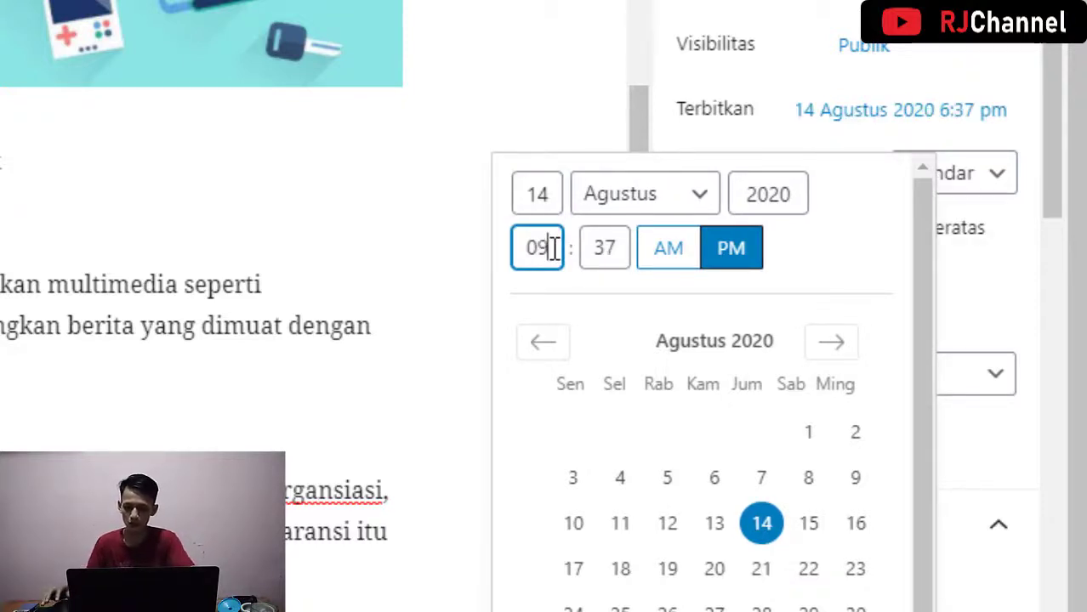
pyautogui.click(671, 262)
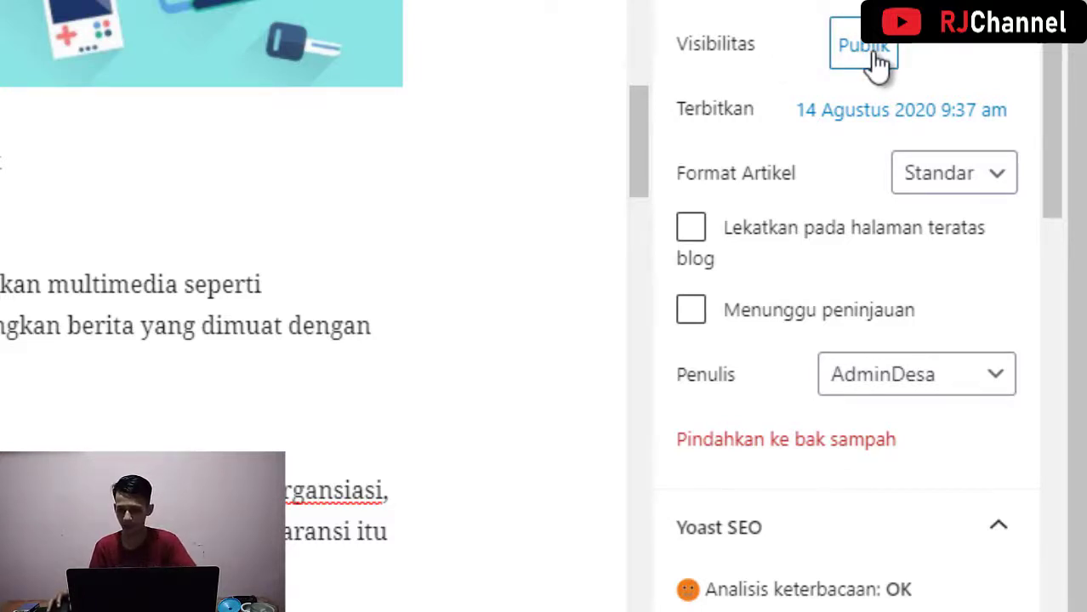
# Review the document settings down to the tags, the Yoast SEO section below the post, and the post text back up to the title
pyautogui.scroll(-1, 862, 470)
pyautogui.scroll(-5, 858, 466)
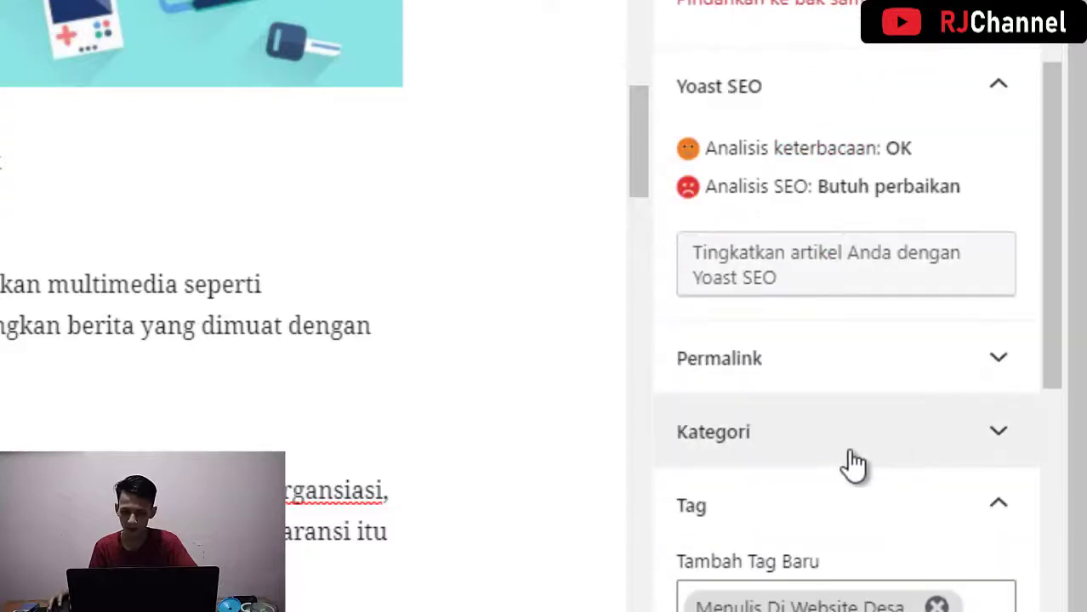
pyautogui.scroll(-3, 721, 478)
pyautogui.scroll(-3, 305, 372)
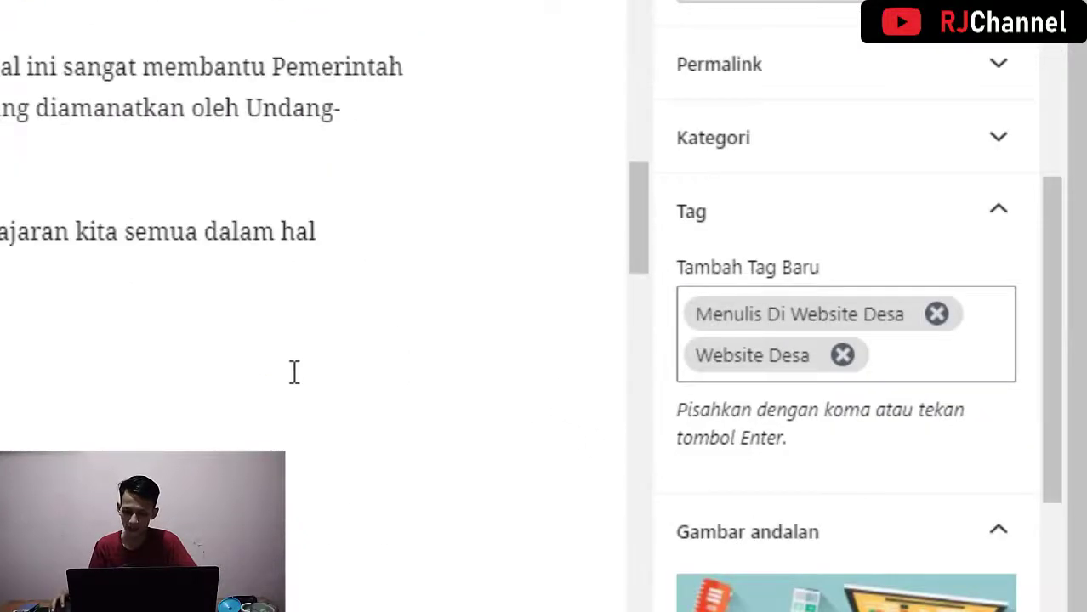
pyautogui.scroll(-3, 439, 417)
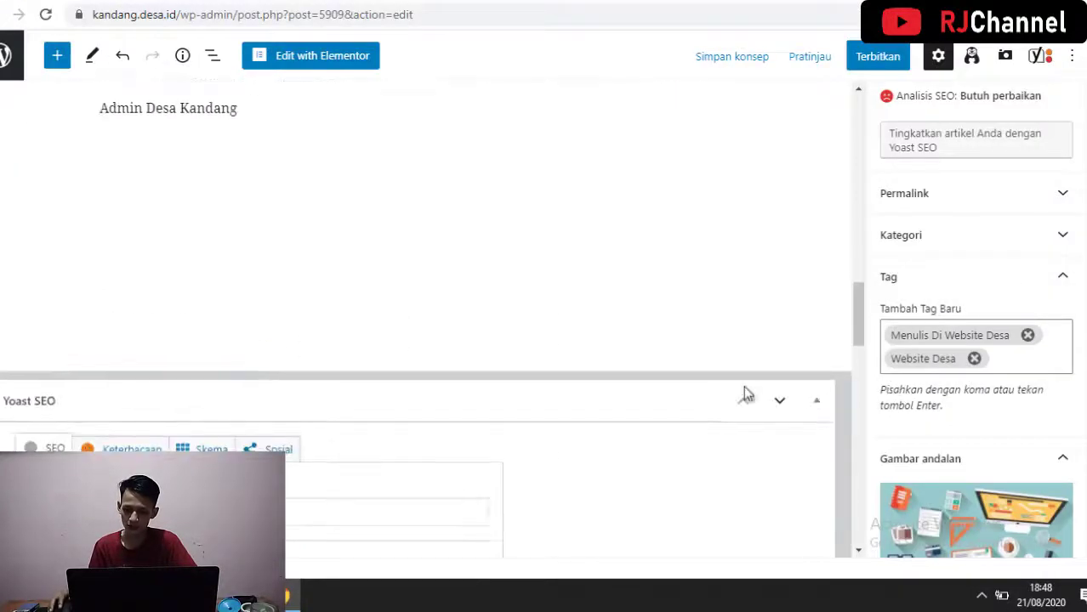
pyautogui.scroll(-5, 697, 387)
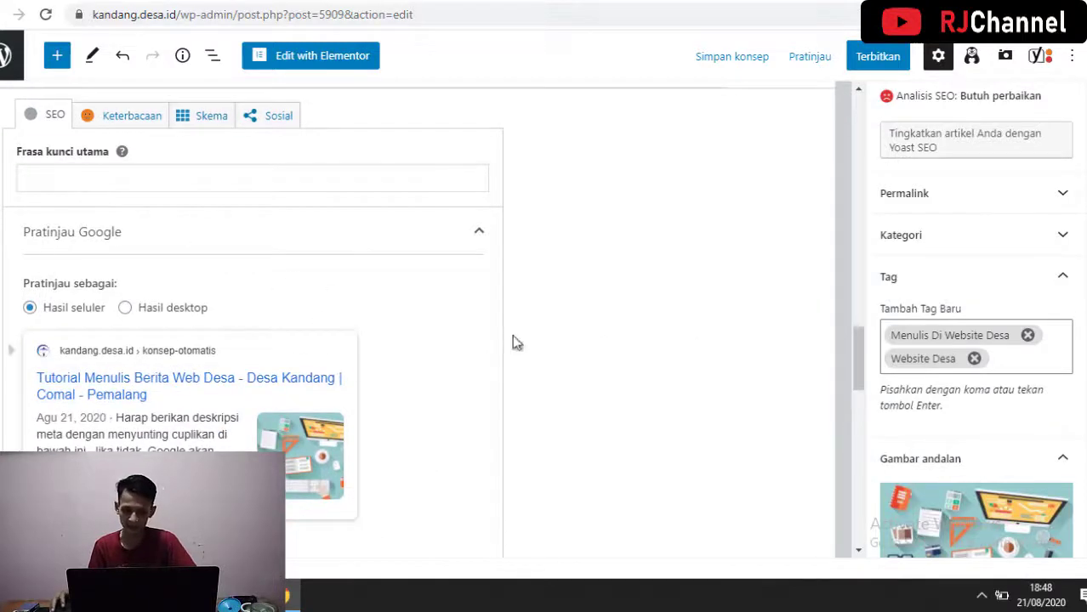
pyautogui.scroll(10, 668, 333)
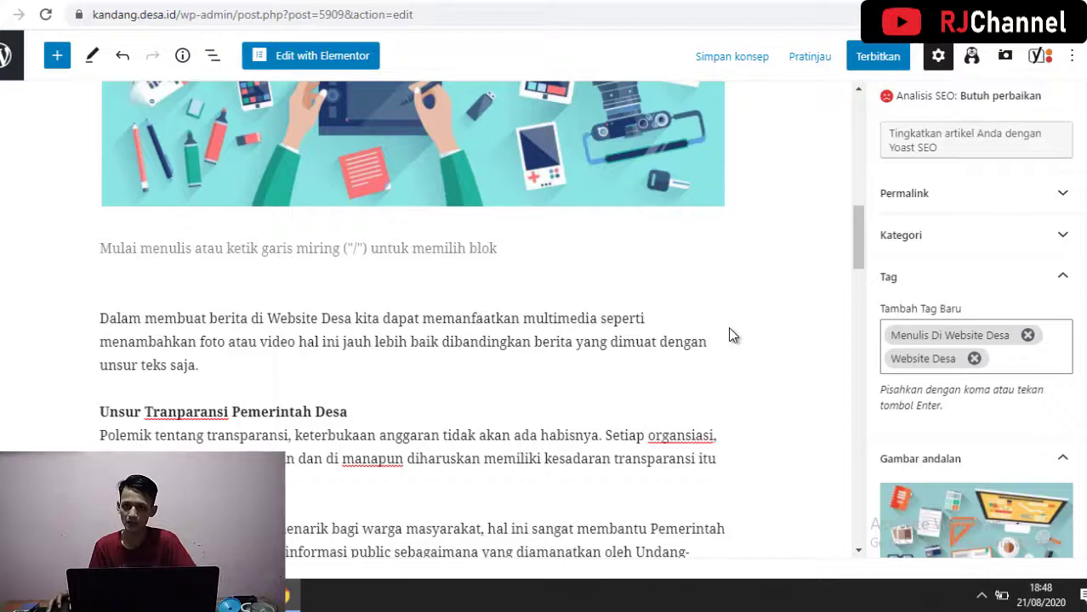
pyautogui.scroll(10, 729, 327)
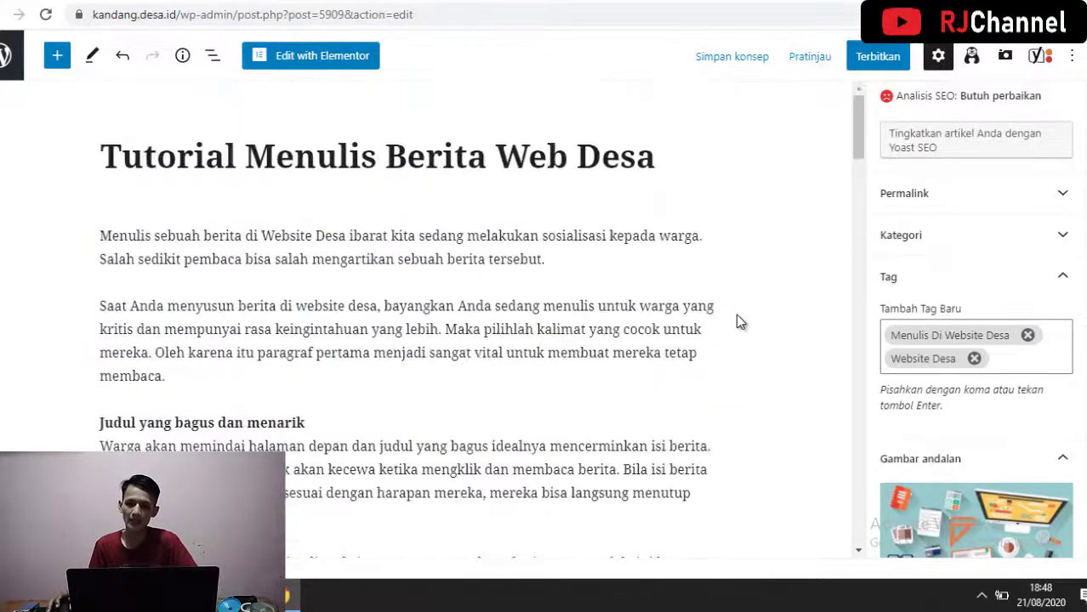
pyautogui.scroll(5, 978, 303)
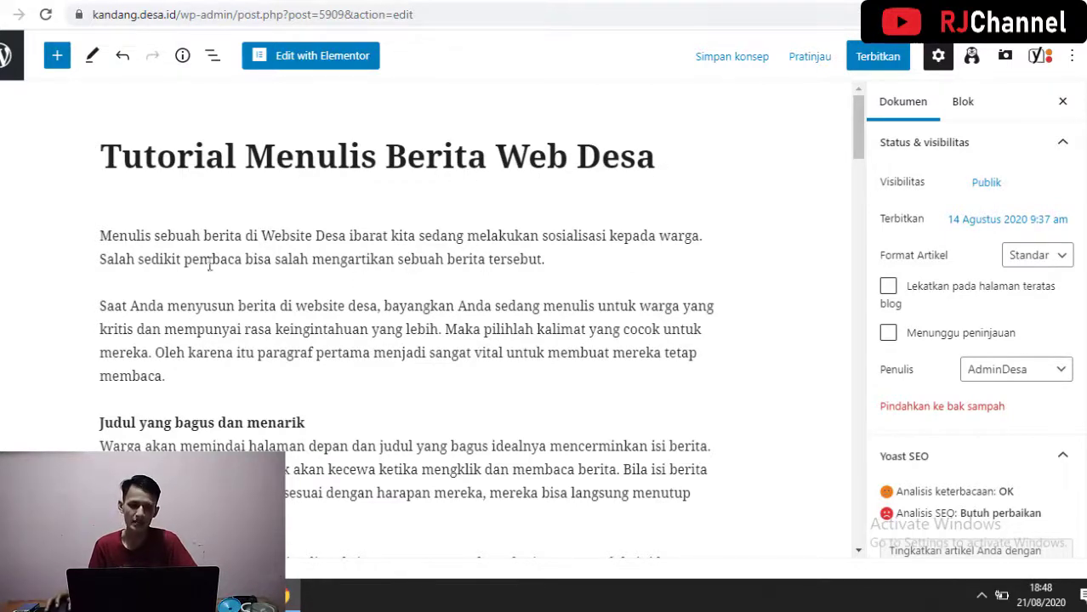
# Recheck the picture under "Memanfaatkan multimedia" and the document settings from Status & visibilitas down to the featured image
pyautogui.scroll(-5, 210, 264)
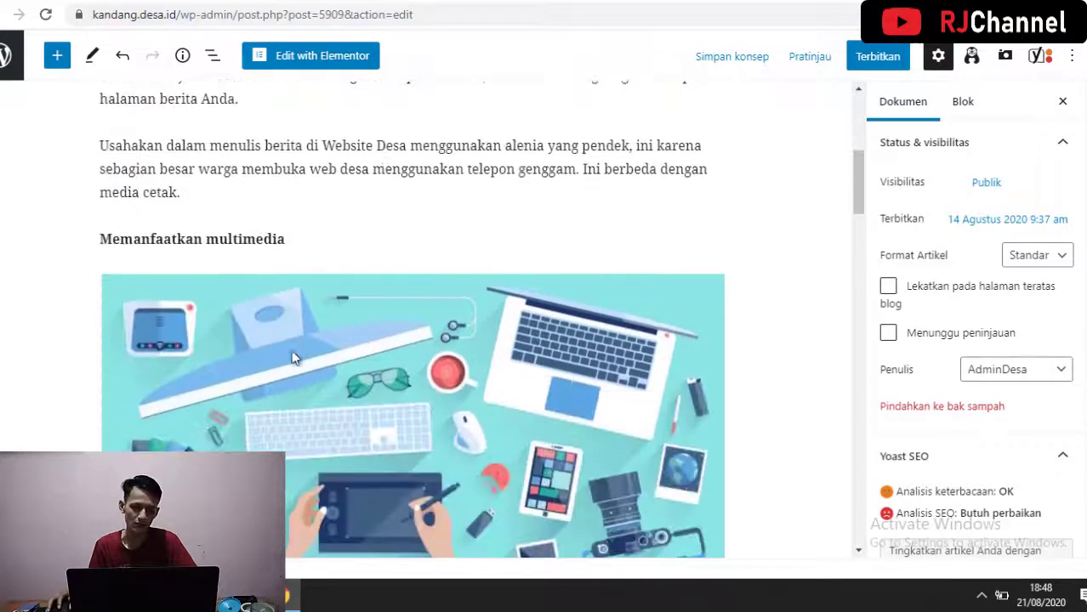
pyautogui.scroll(-2, 405, 387)
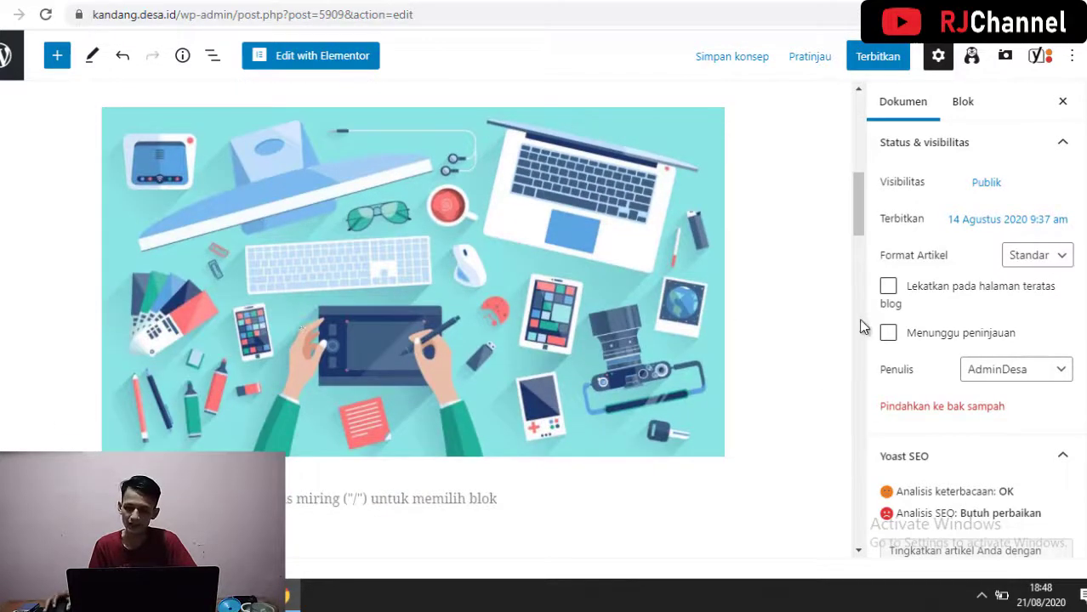
pyautogui.scroll(-5, 929, 364)
pyautogui.scroll(-3, 968, 484)
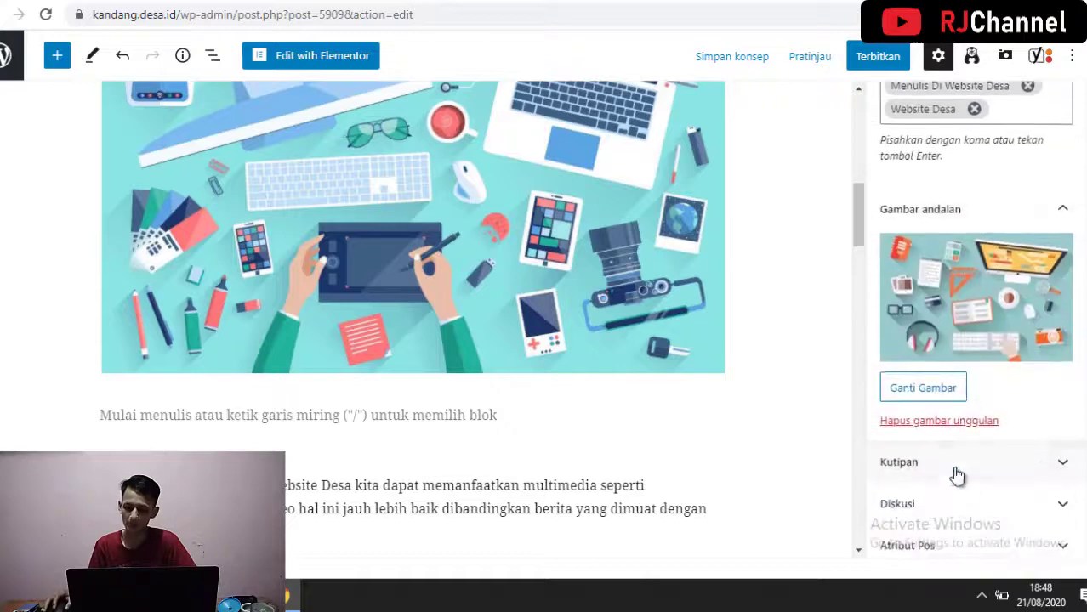
pyautogui.scroll(5, 978, 358)
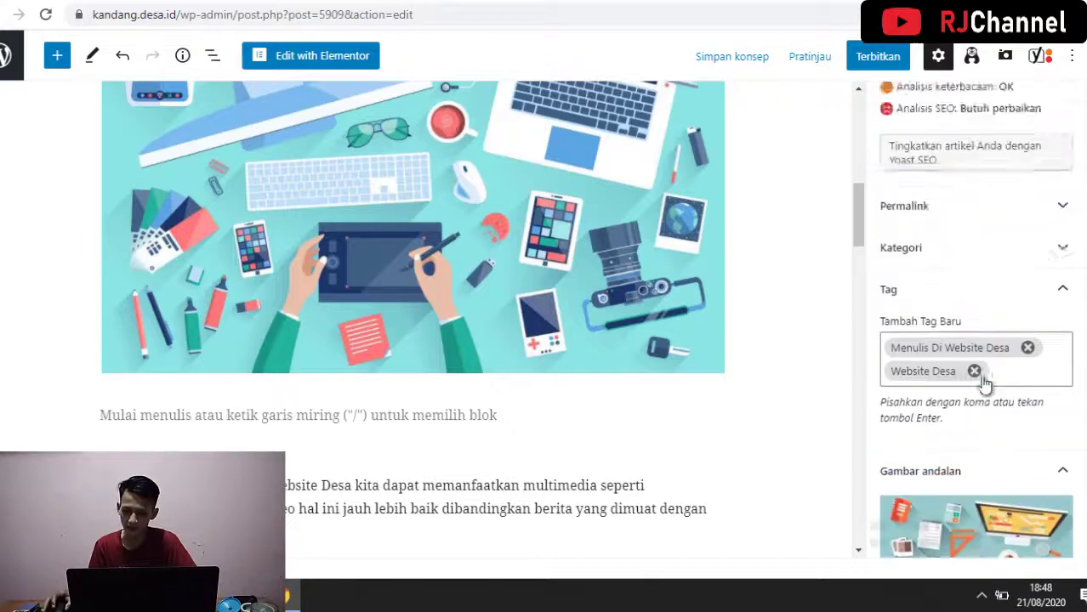
pyautogui.scroll(-2, 982, 384)
pyautogui.scroll(1, 970, 413)
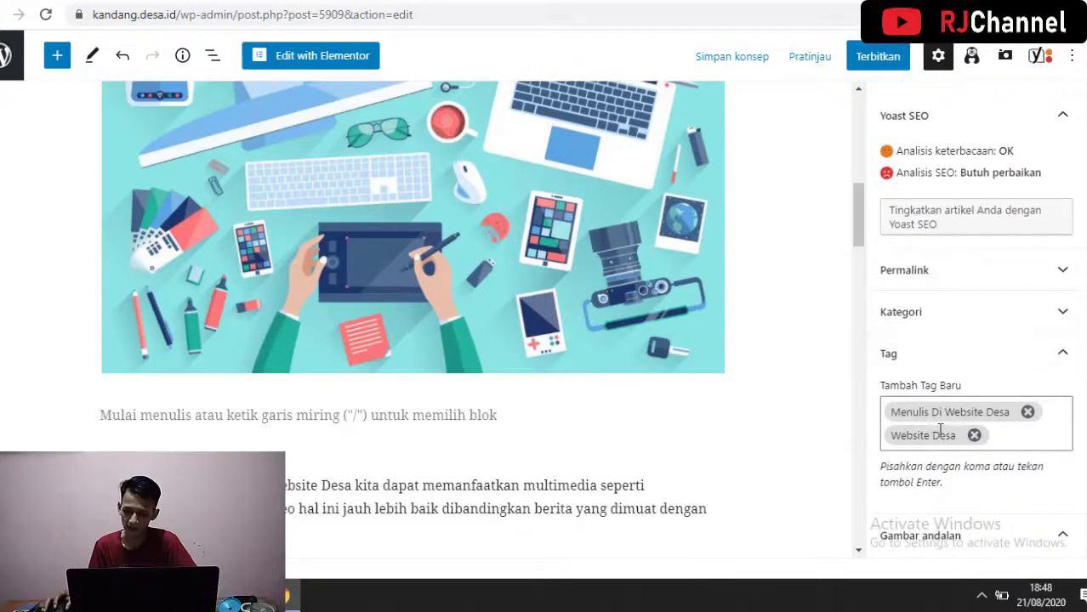
pyautogui.scroll(5, 970, 376)
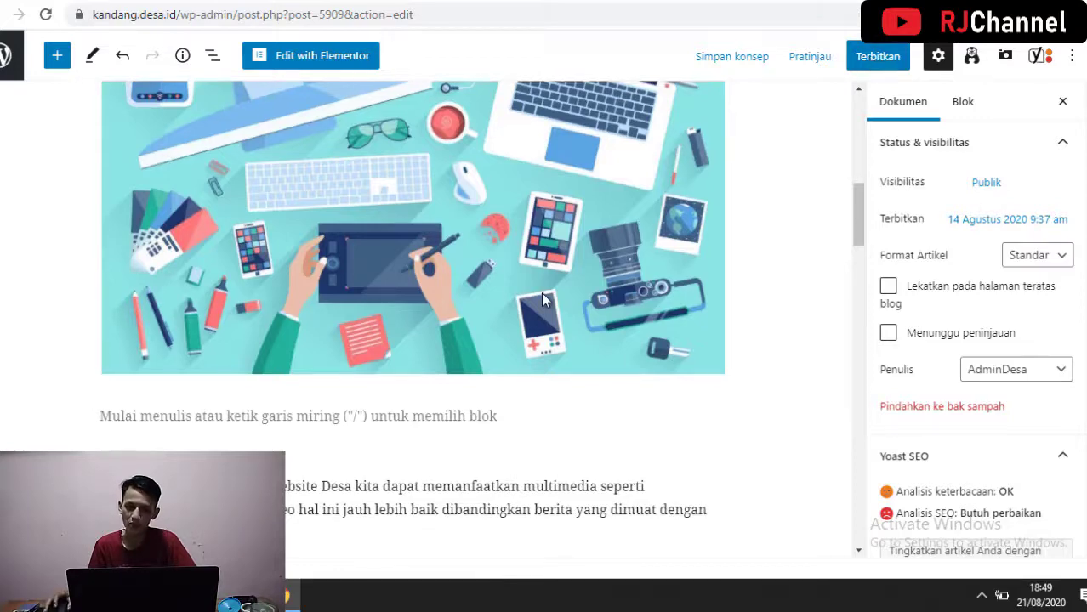
pyautogui.scroll(5, 544, 300)
pyautogui.scroll(3, 544, 300)
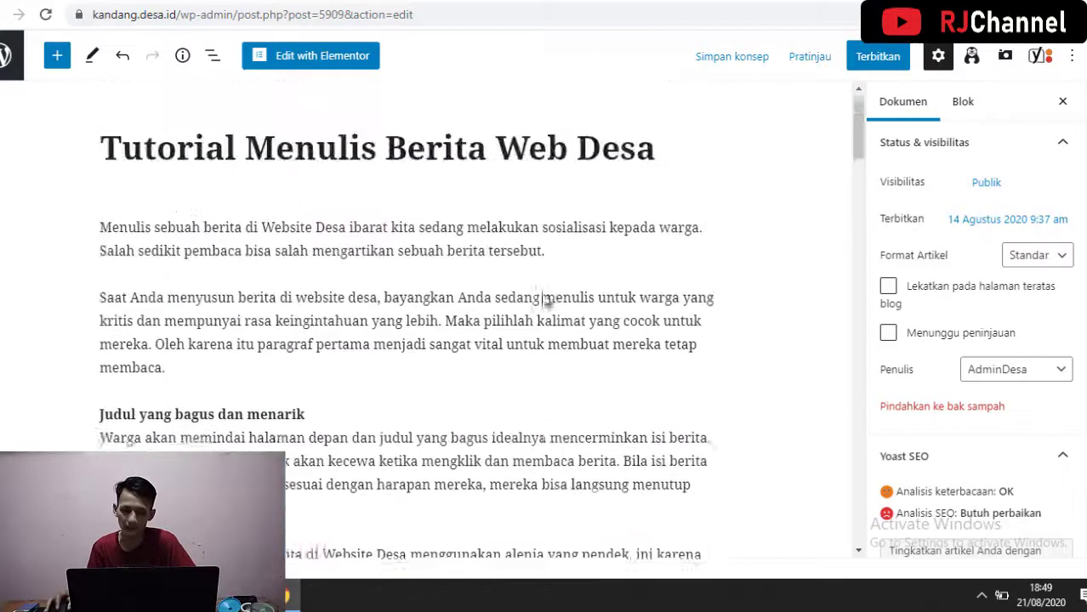
# Publish the post "Tutorial Menulis Berita Web Desa" and open its live page
pyautogui.scroll(-4, 543, 292)
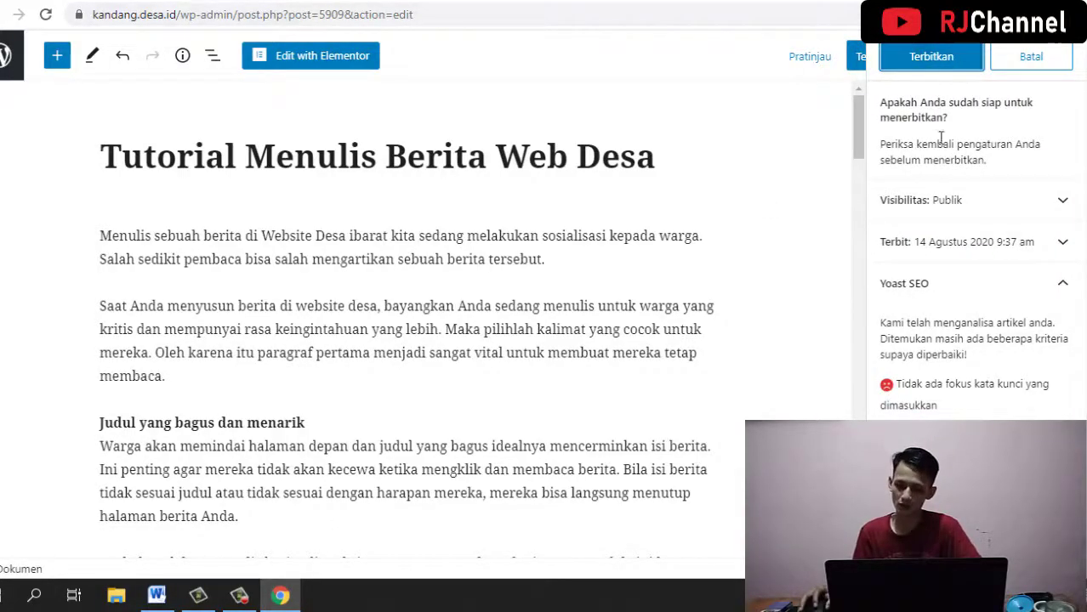
pyautogui.click(932, 62)
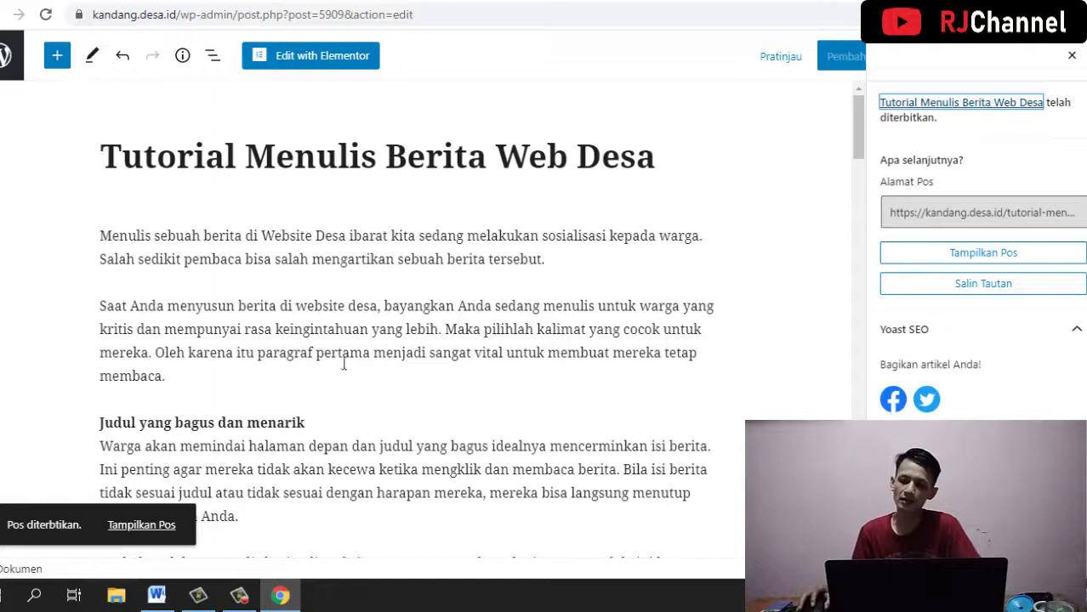
pyautogui.click(159, 527)
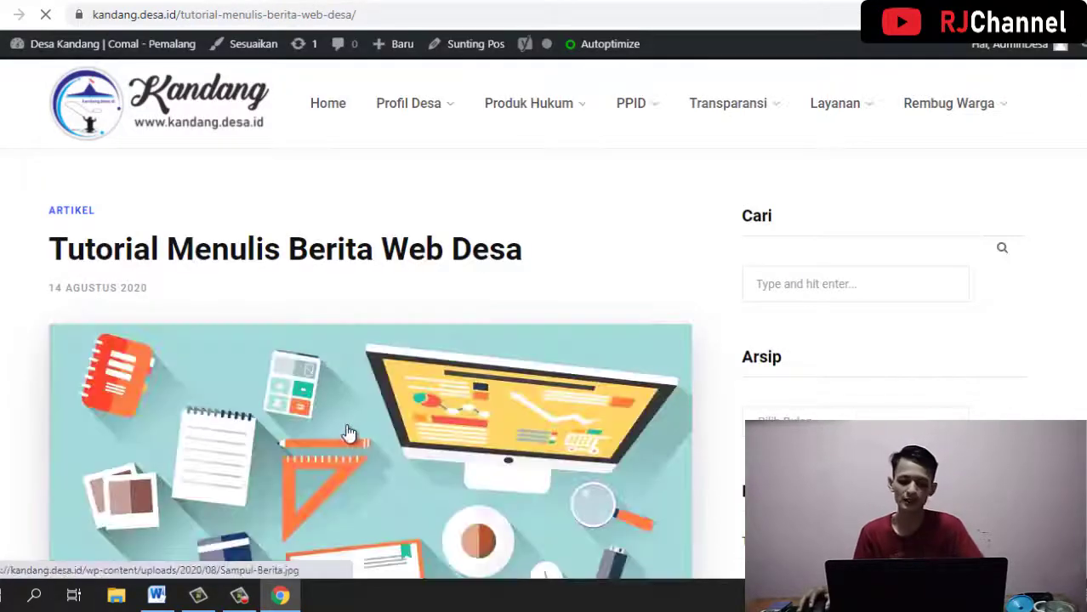
# Examine the published post from its category, title, date and featured image through the body text down to the tags and related posts
pyautogui.scroll(-4, 351, 431)
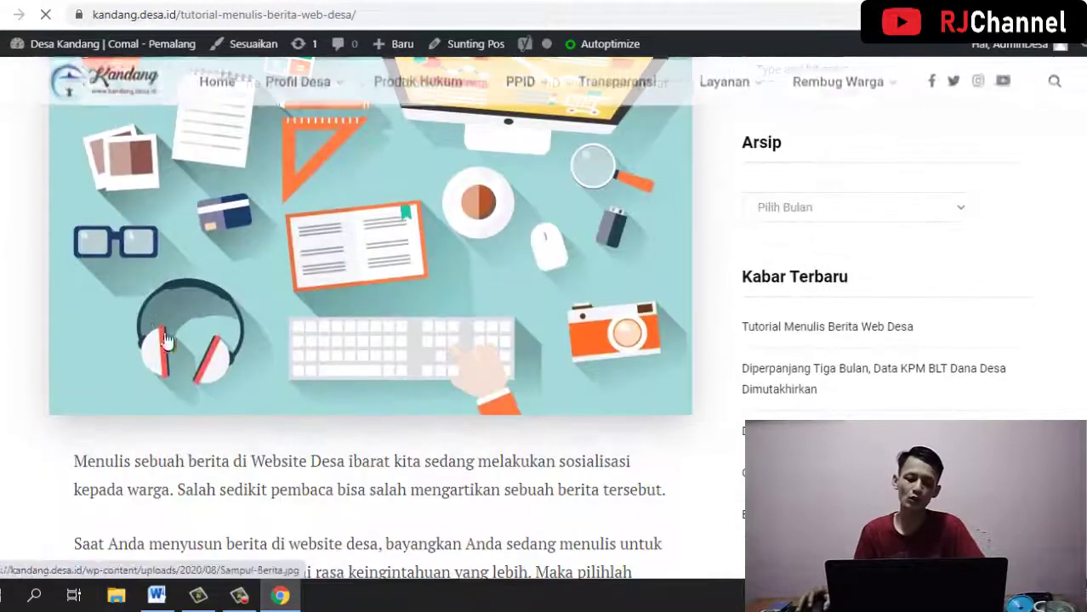
pyautogui.scroll(4, 167, 340)
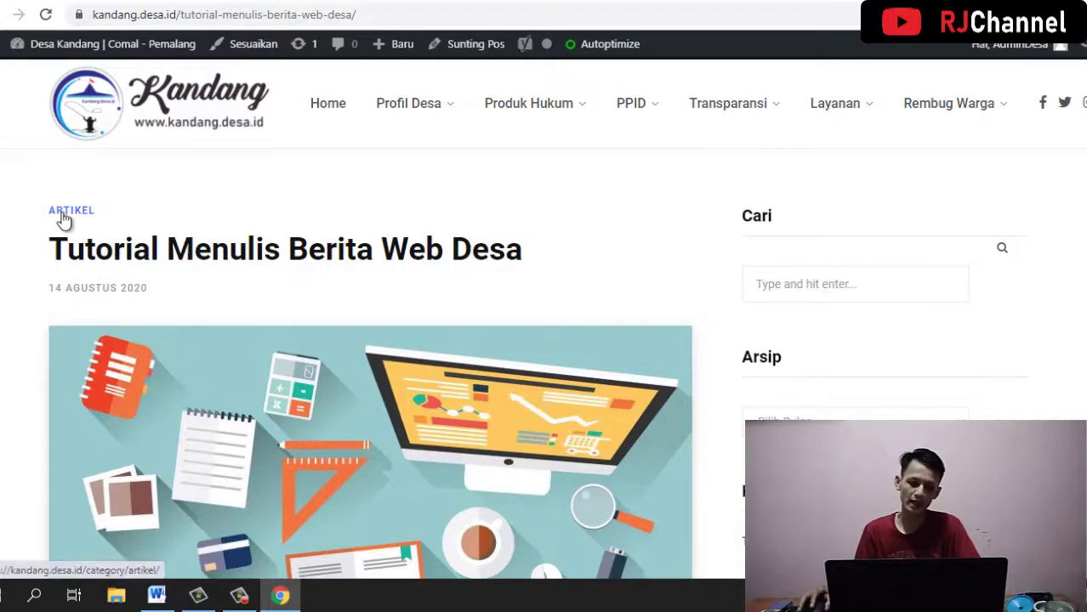
pyautogui.scroll(-4, 202, 320)
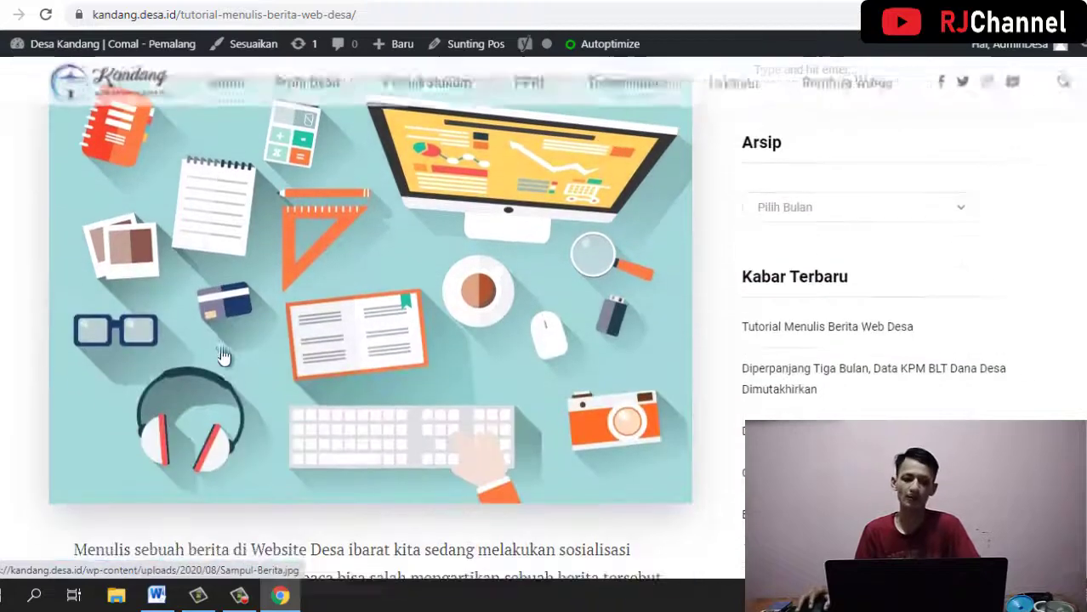
pyautogui.scroll(-3, 270, 349)
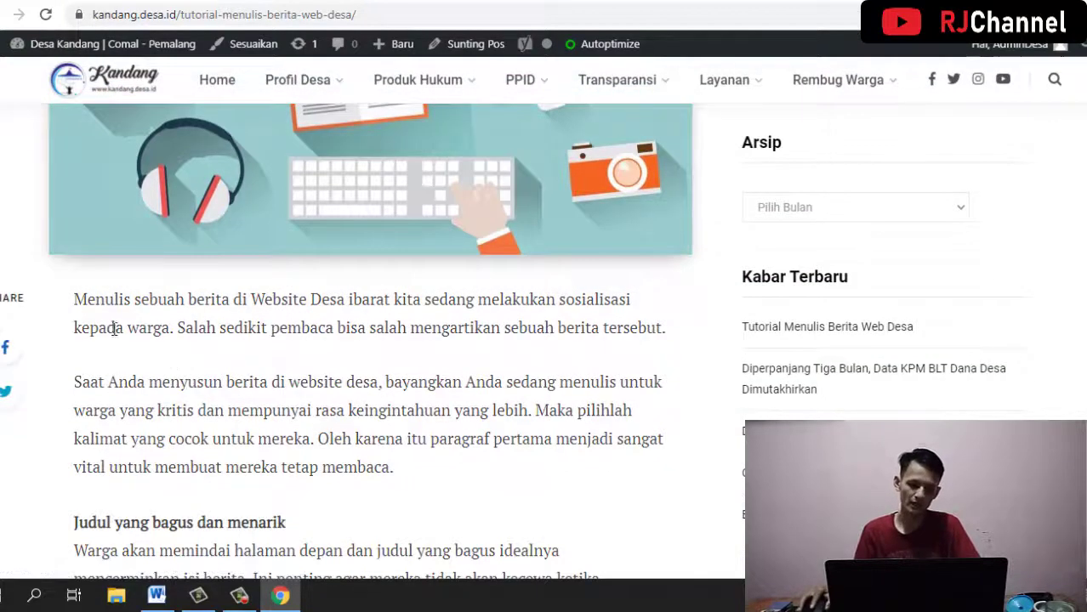
pyautogui.scroll(-1, 115, 327)
pyautogui.scroll(-6, 411, 376)
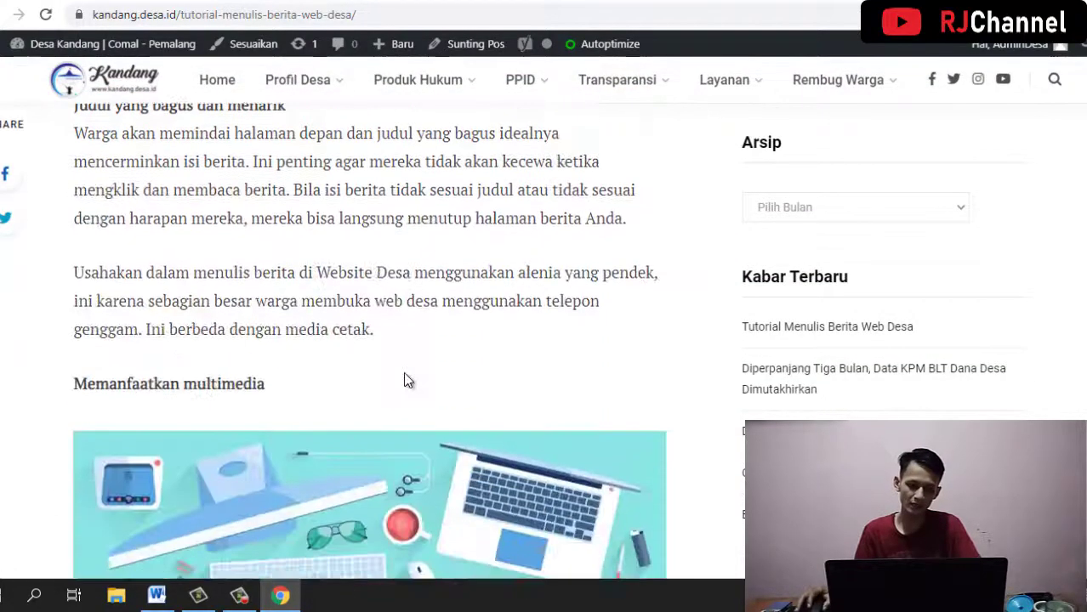
pyautogui.scroll(-2, 307, 357)
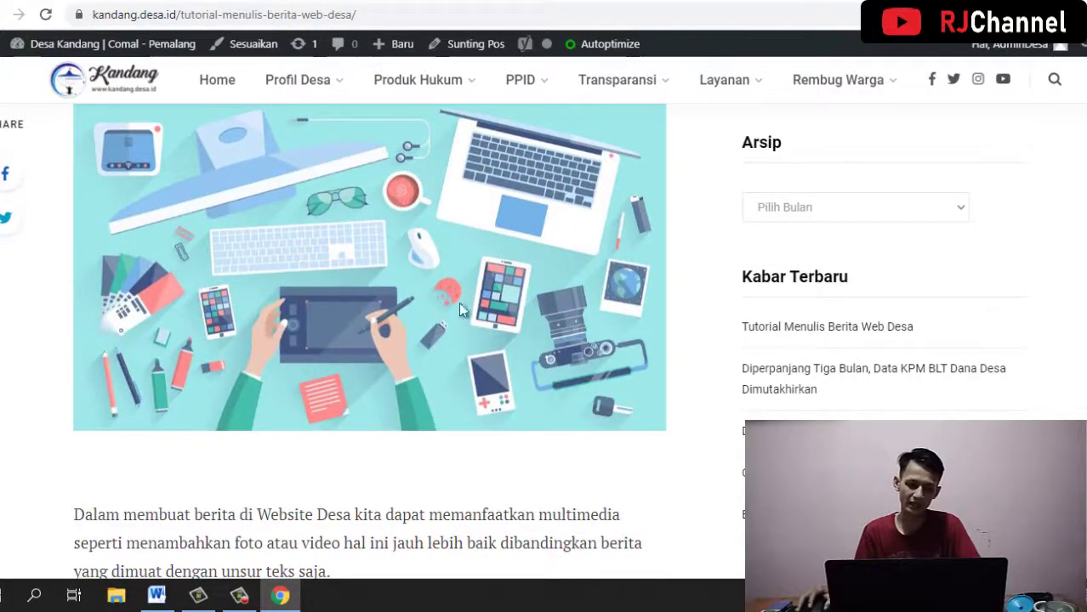
pyautogui.scroll(-10, 387, 306)
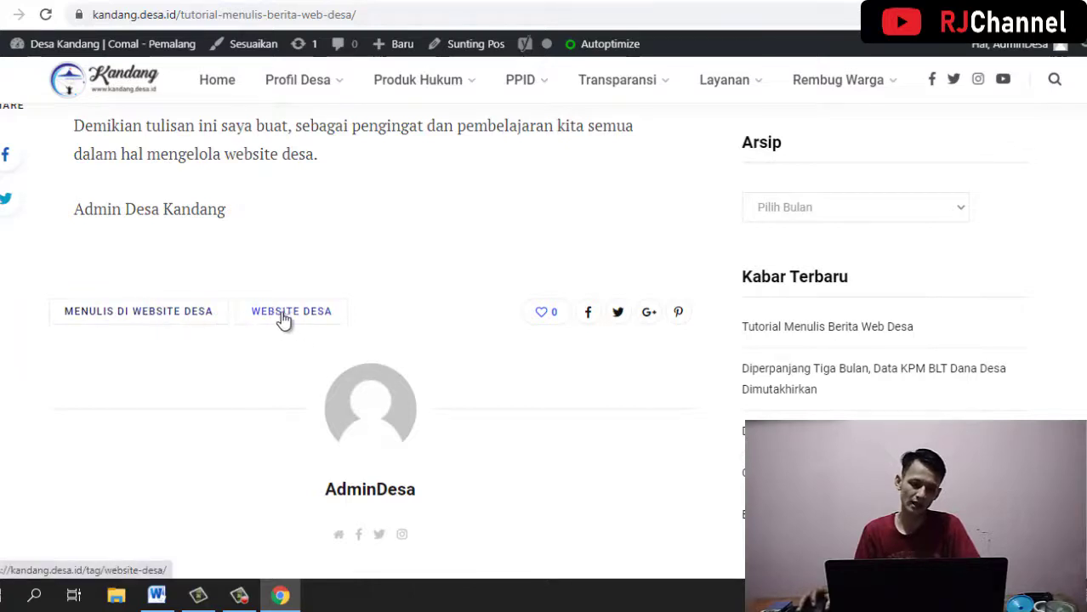
pyautogui.scroll(-3, 291, 318)
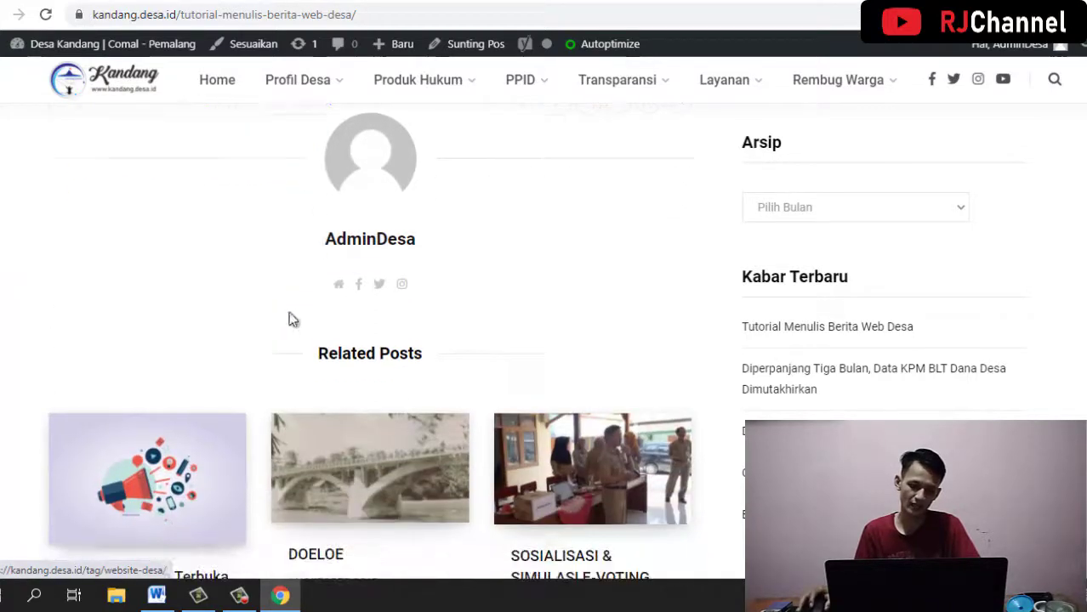
pyautogui.scroll(2, 400, 283)
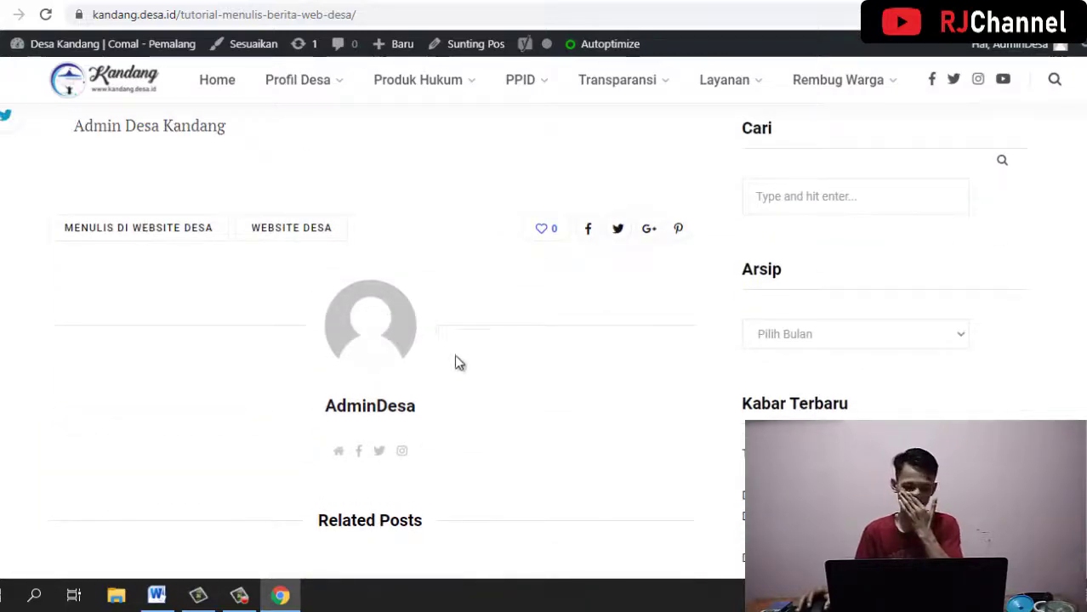
pyautogui.scroll(-4, 398, 341)
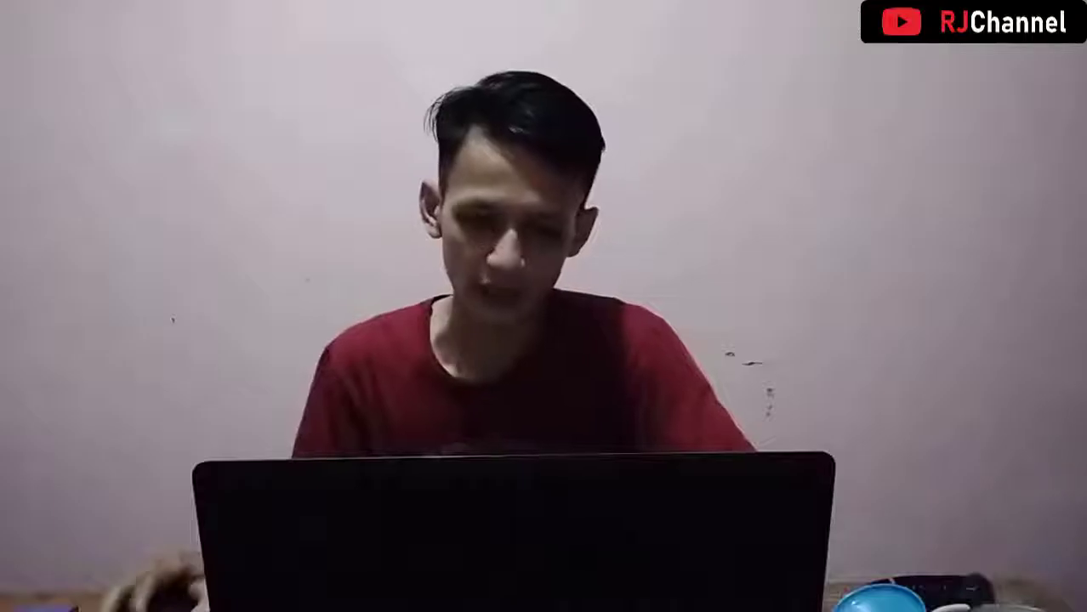